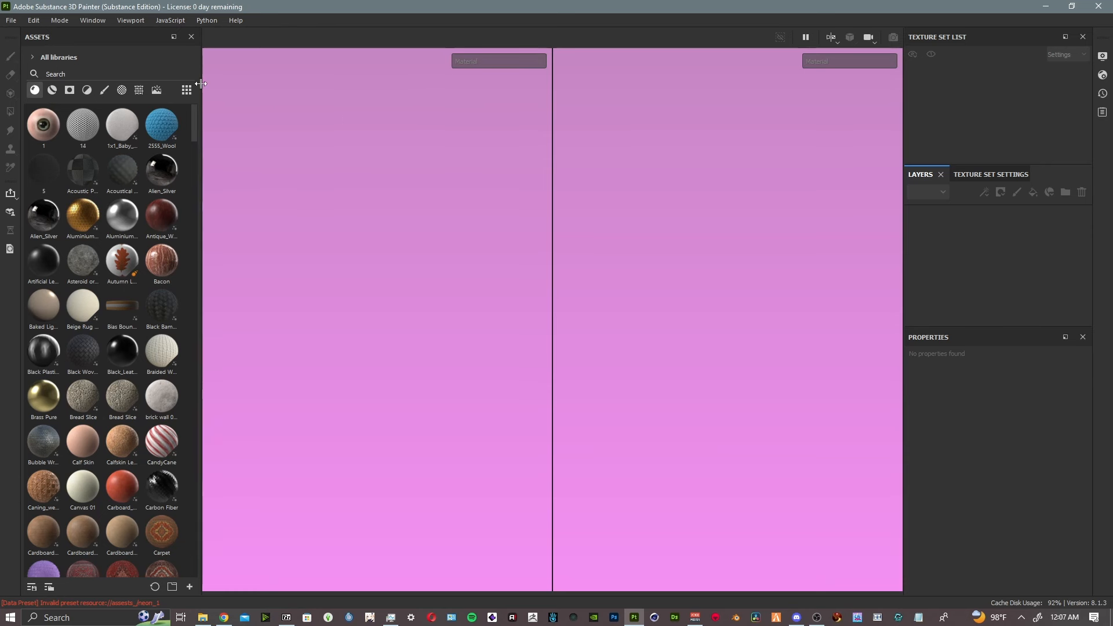
- Widen the asset library to fit five thumbnails per row and browse through its materials
drag(201, 83, 247, 83)
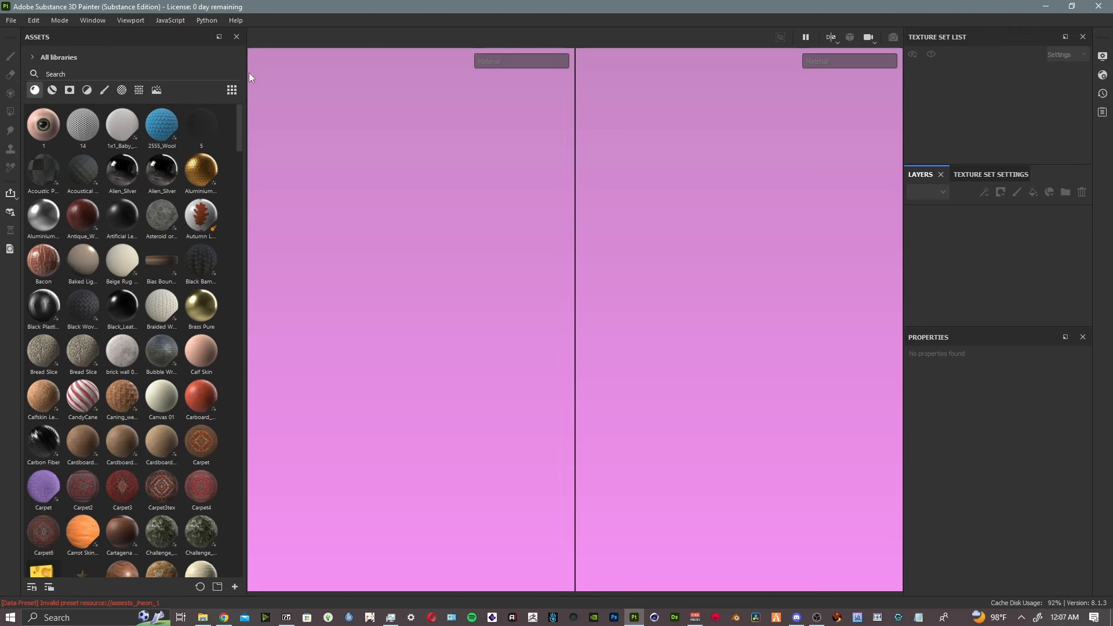
scroll(185, 131, down, 20)
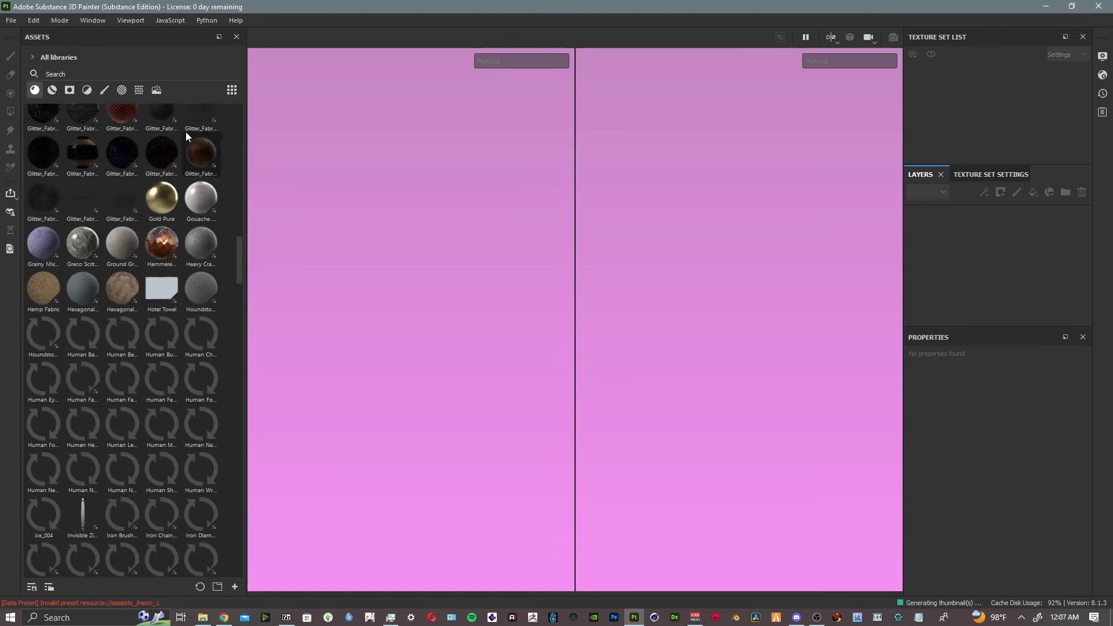
scroll(186, 131, down, 5)
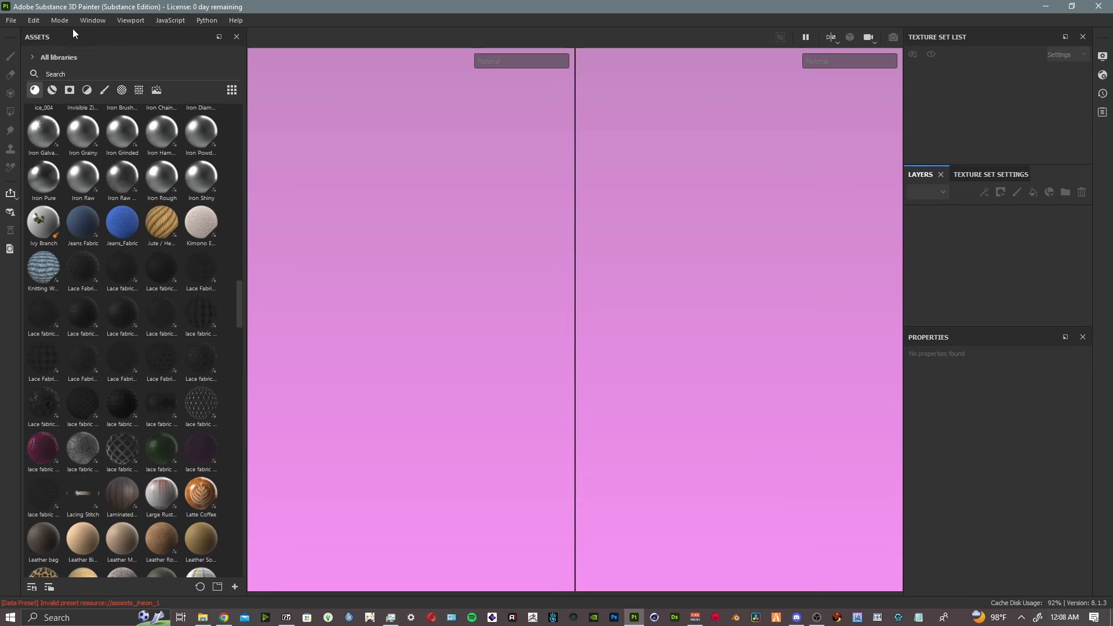
- Start a new project, review the available templates while keeping PBR - Metallic Roughness Alpha-blend, and set the document resolution to 2048
click(11, 20)
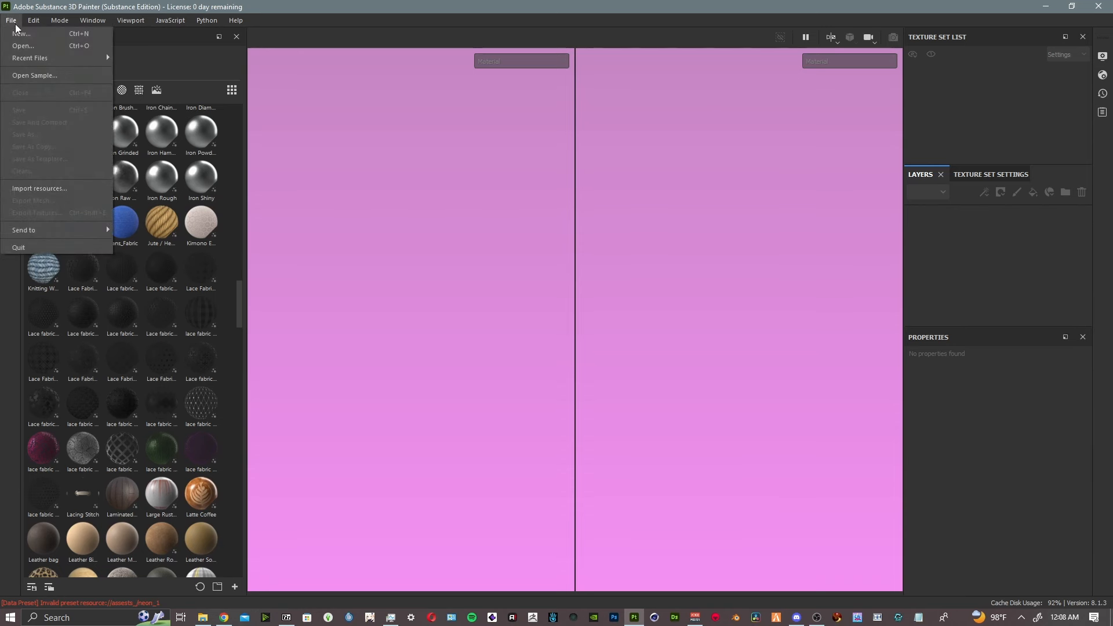
click(24, 37)
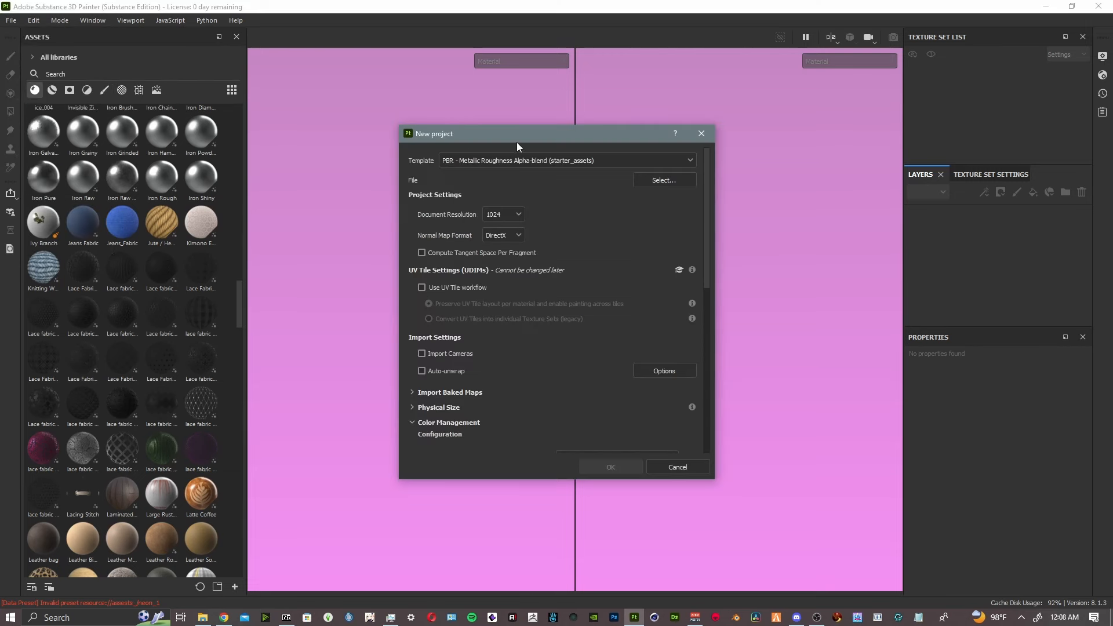
click(462, 162)
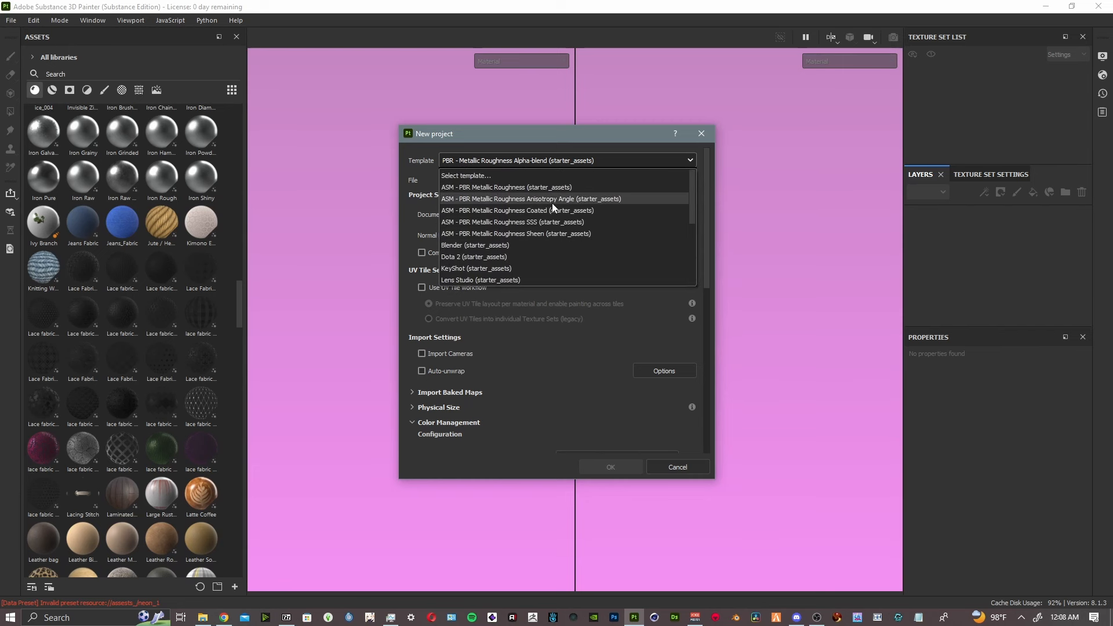
scroll(552, 203, down, 1)
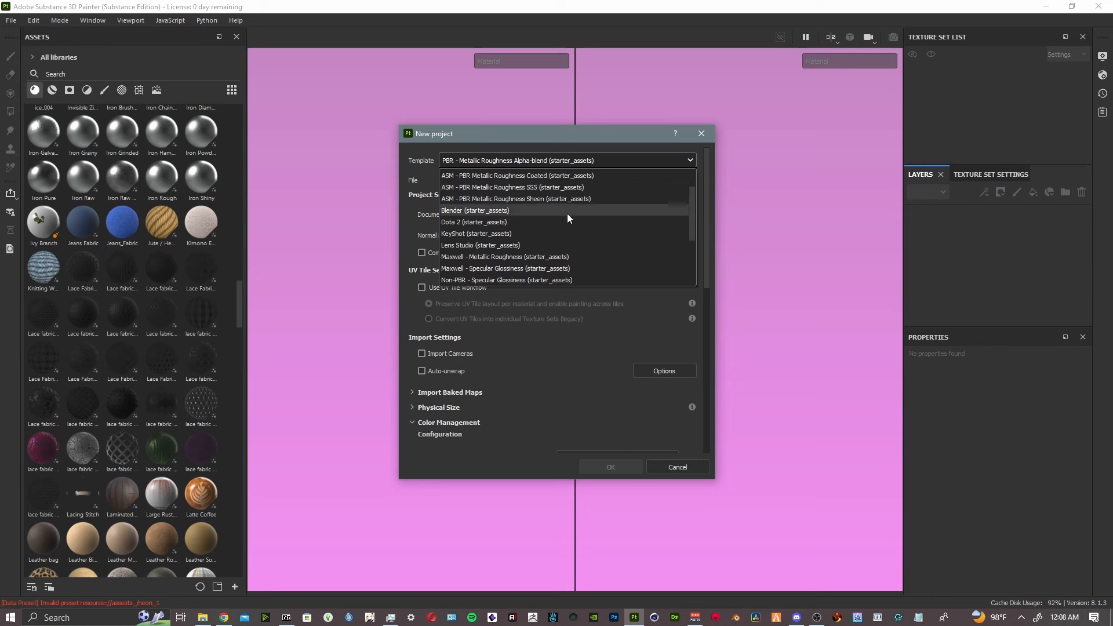
scroll(590, 221, down, 1)
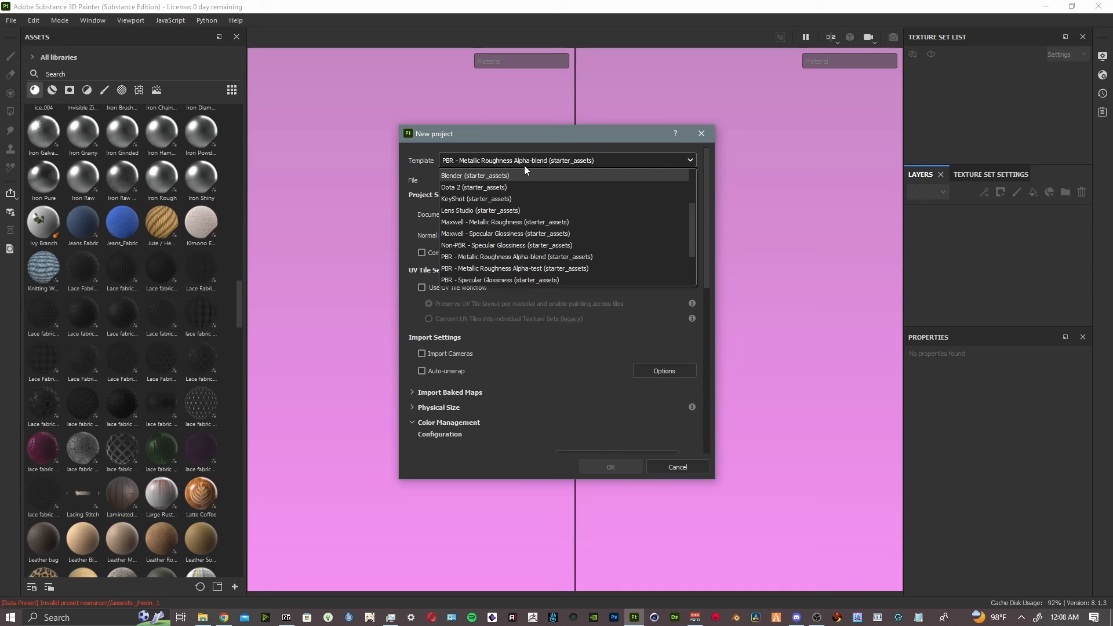
click(436, 162)
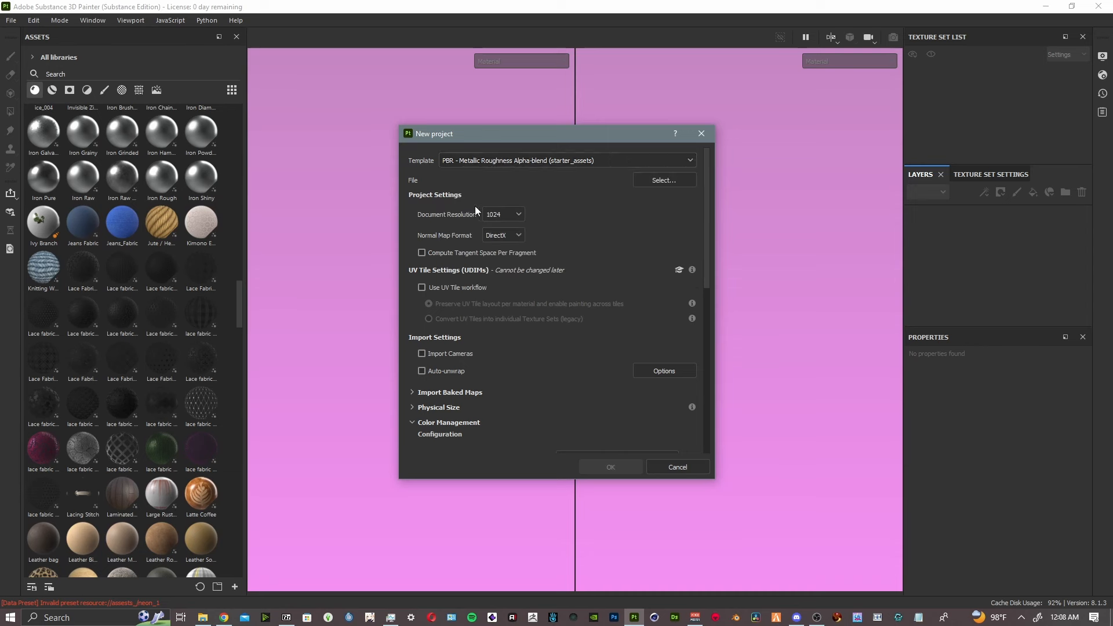
click(517, 215)
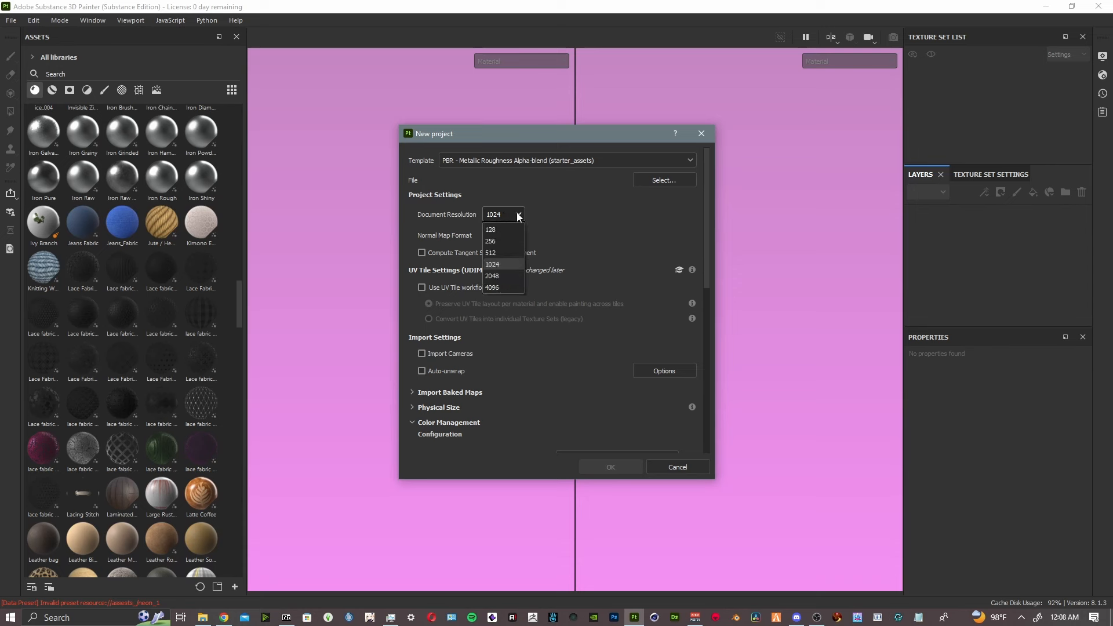
click(506, 276)
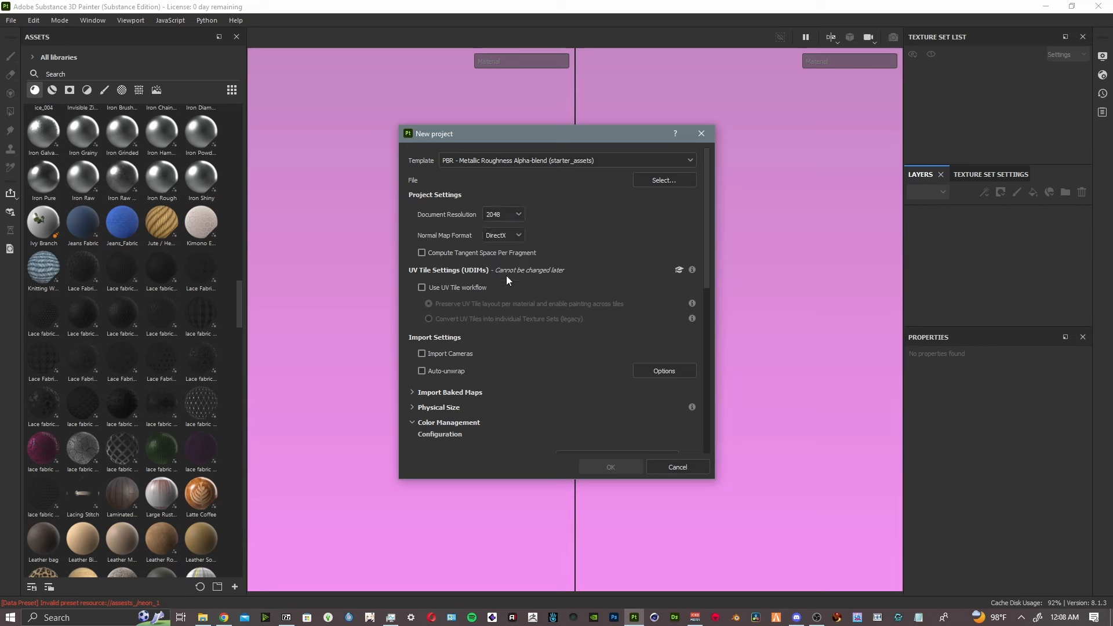
- Choose done_low.fbx from the COW BATHING SUIT folder inside wips as the project mesh and create the project
click(656, 177)
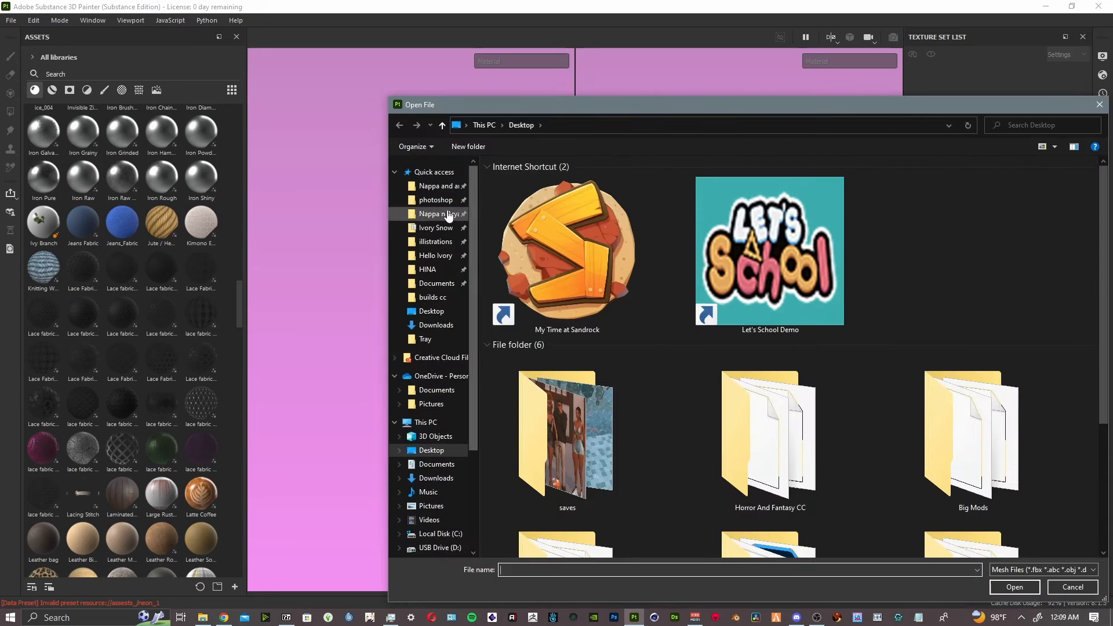
click(437, 257)
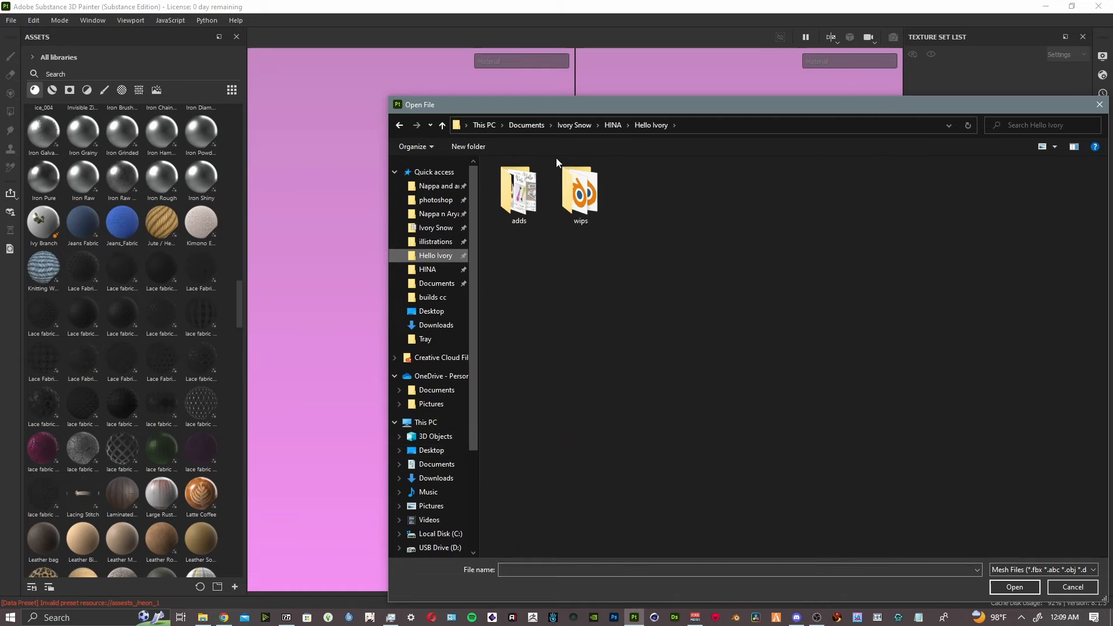
double_click(565, 187)
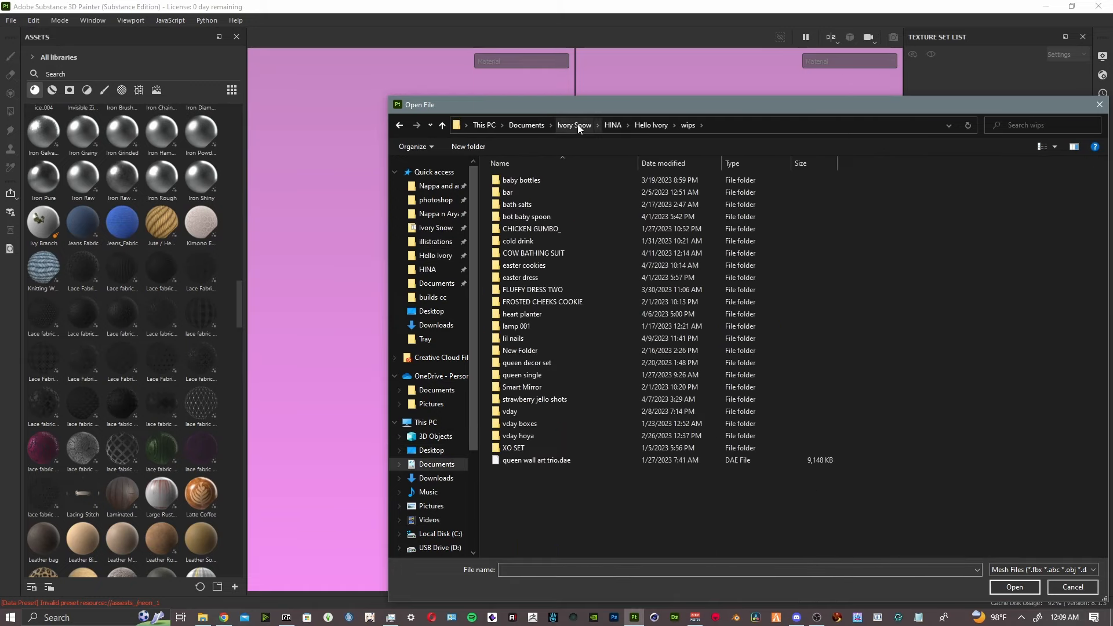
drag(576, 109, 552, 95)
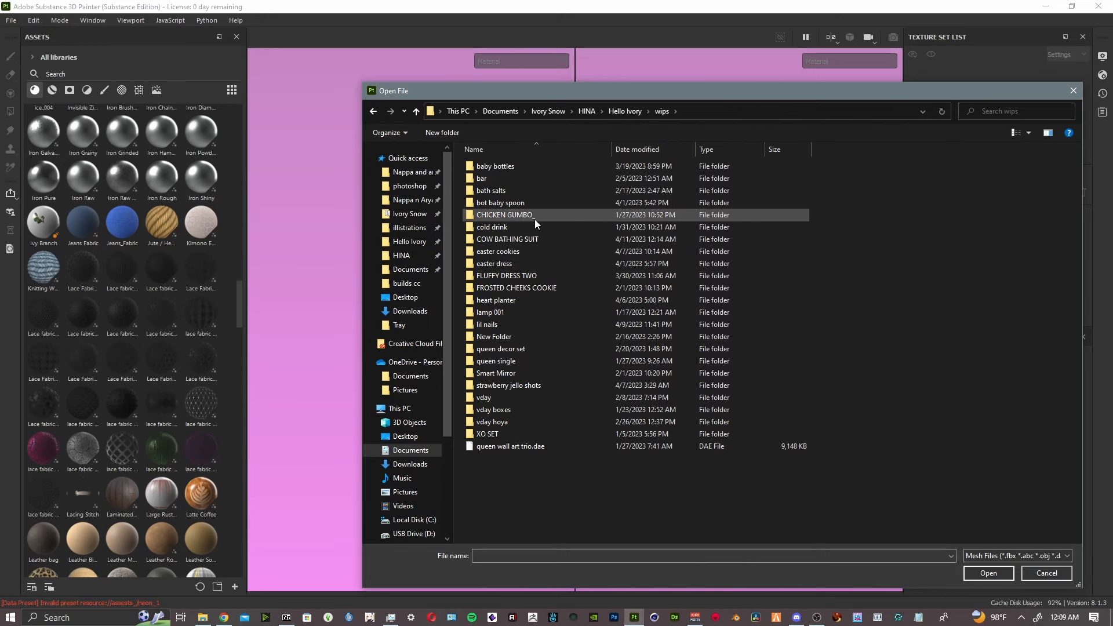
double_click(525, 241)
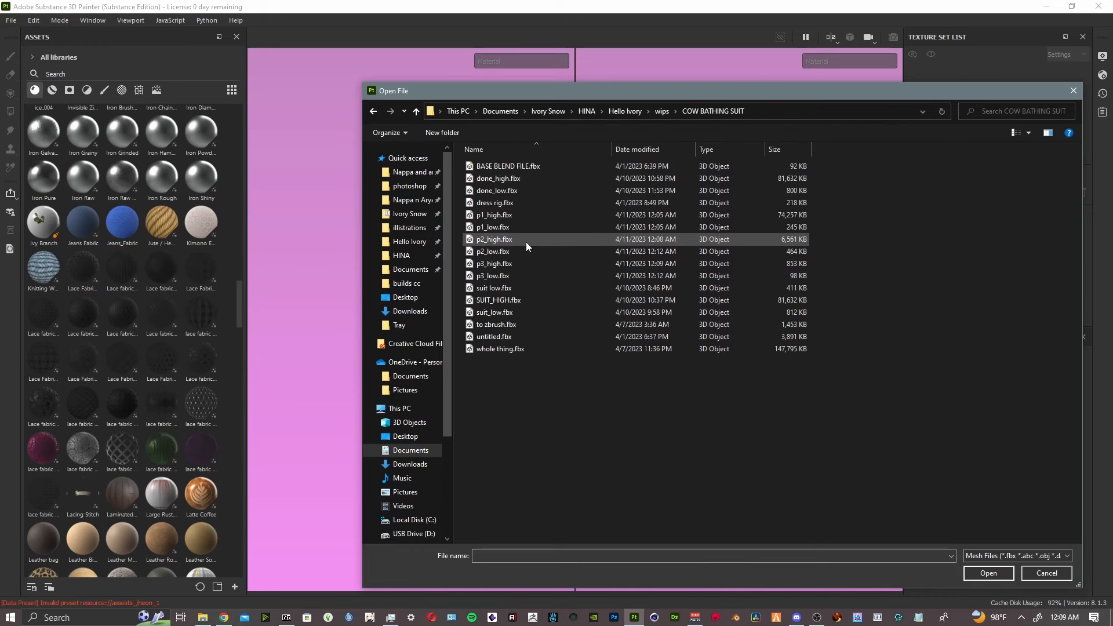
click(526, 190)
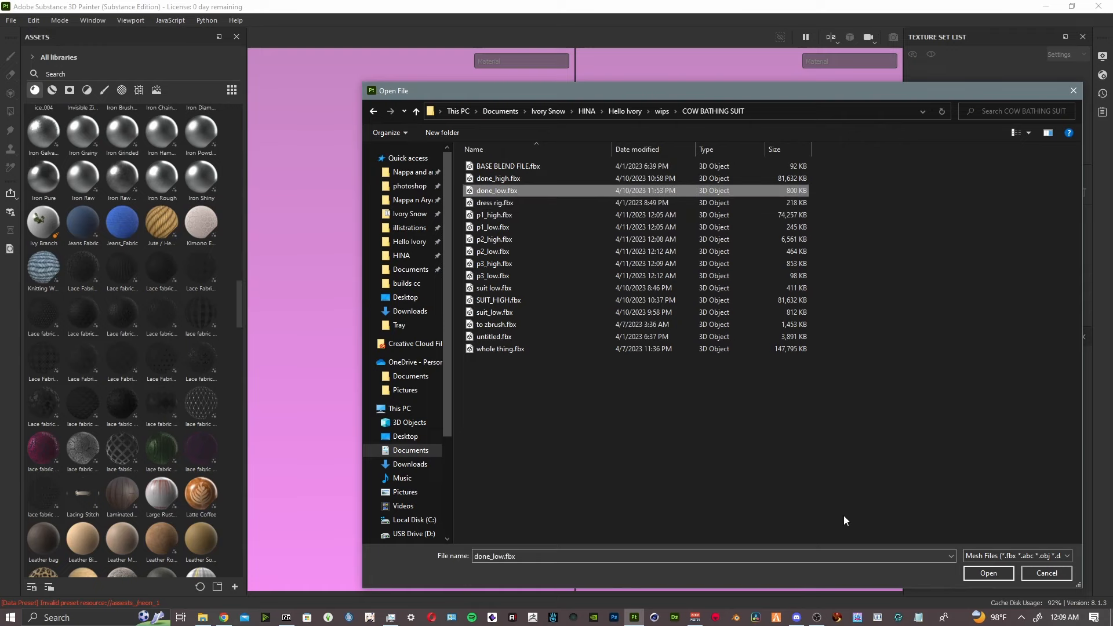
click(989, 573)
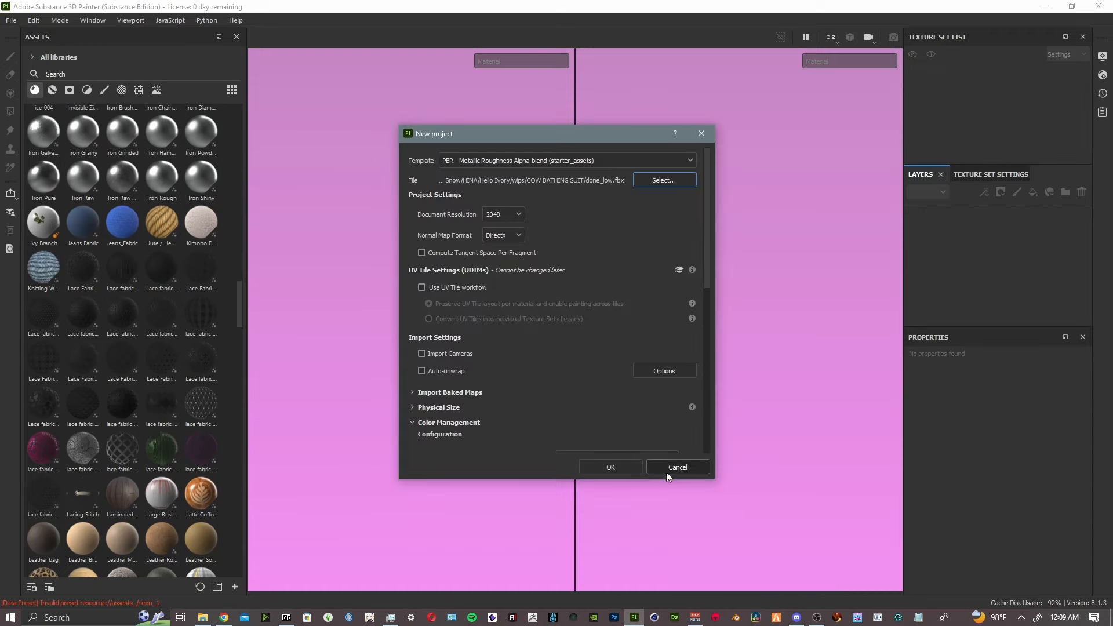
click(626, 467)
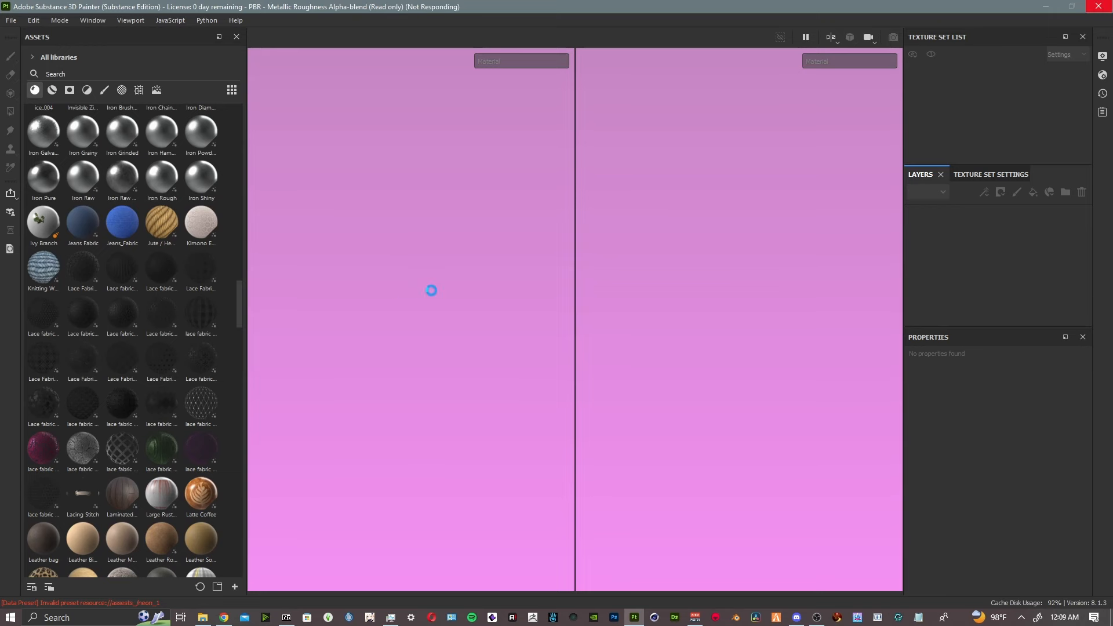
- Examine the imported bathing suit mesh from the front, both sides and around its bows and ruffles
scroll(429, 289, up, 5)
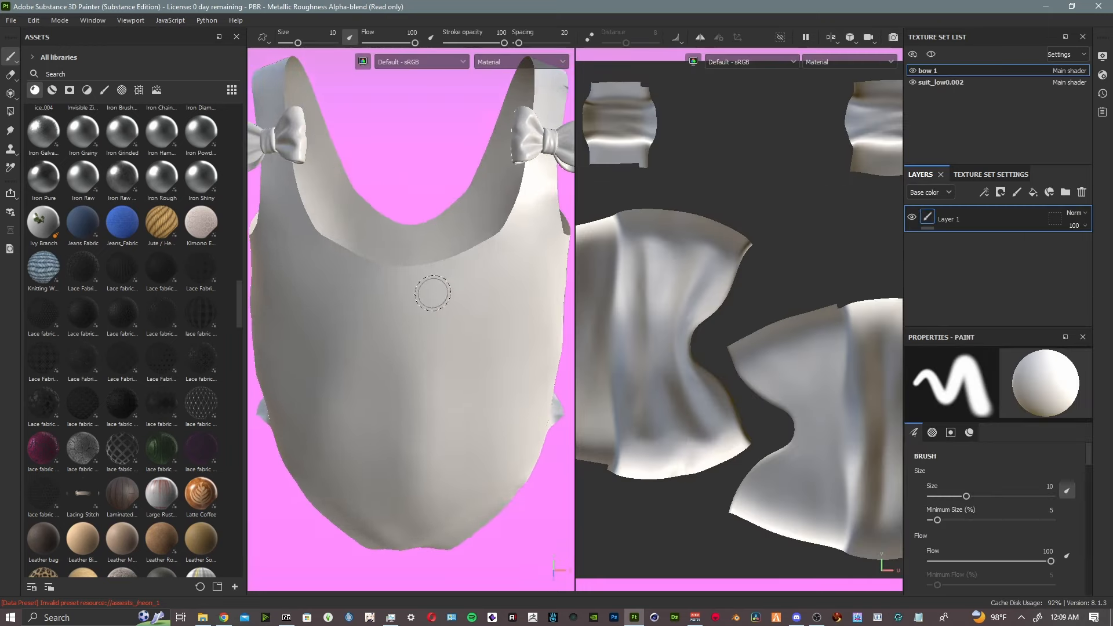
alt+drag(516, 330, 638, 361)
scroll(557, 318, down, 4)
mouse_move(523, 317)
alt+mouse_down()
mouse_move(435, 288)
mouse_move(393, 301)
alt+mouse_up()
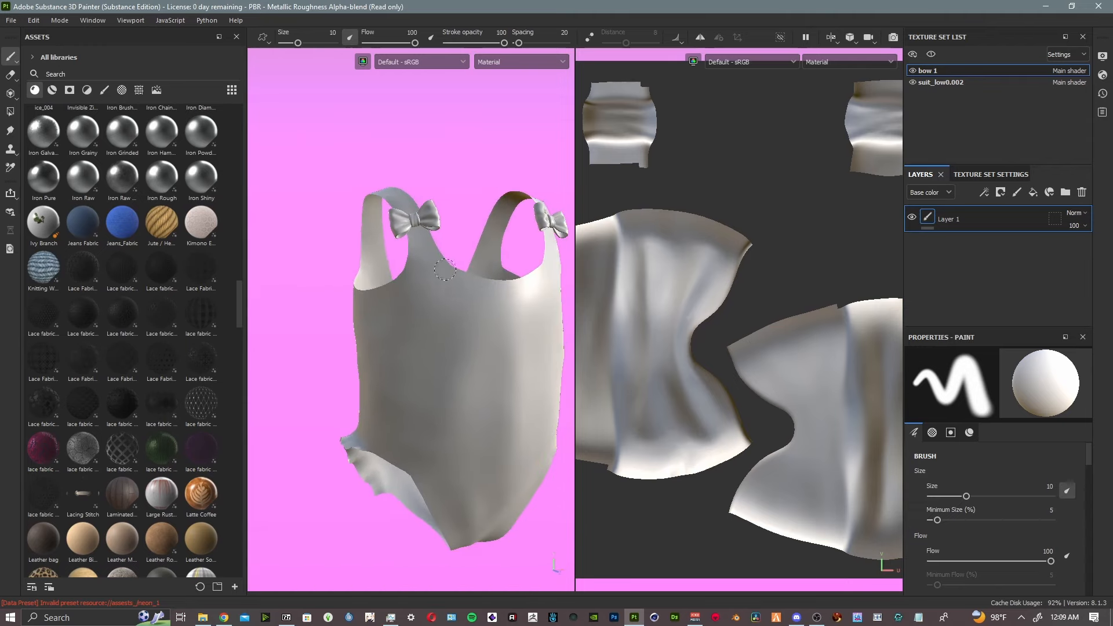
alt+drag(469, 278, 410, 261)
alt+middle_drag(449, 291, 362, 246)
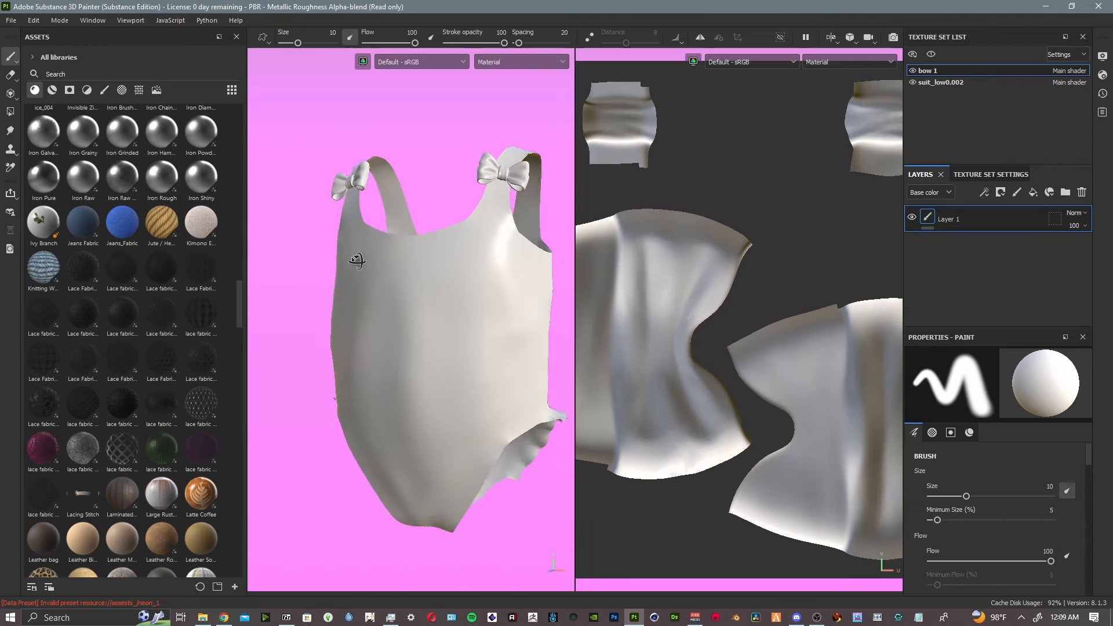
mouse_move(364, 278)
alt+mouse_down()
mouse_move(367, 293)
mouse_move(397, 294)
mouse_move(478, 256)
alt+mouse_up()
alt+middle_drag(427, 280, 520, 275)
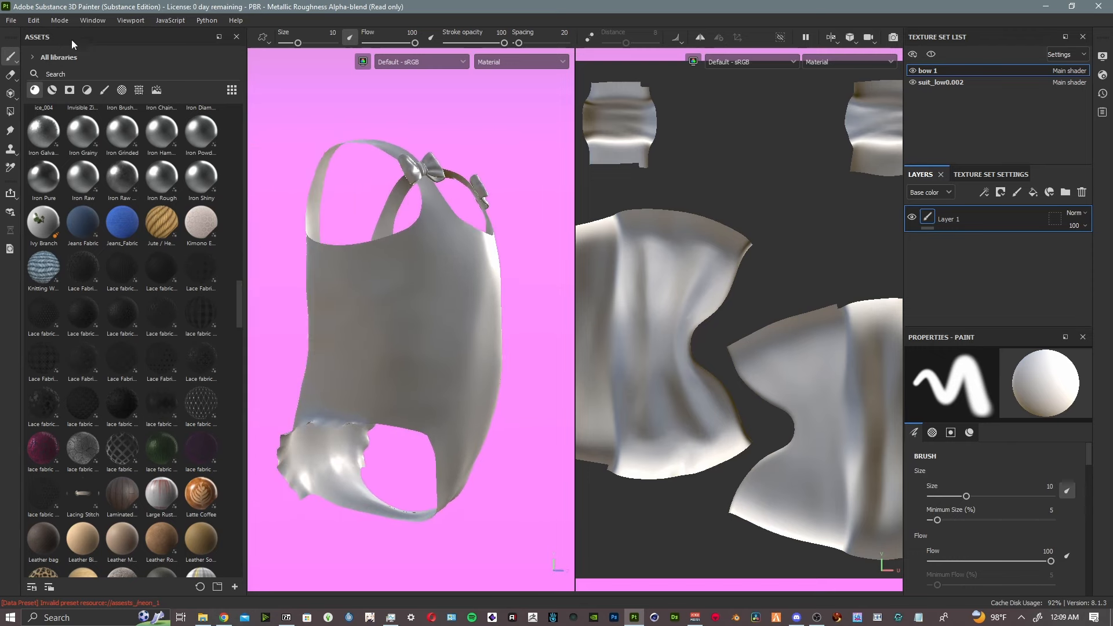
- Look through the application's general settings and its keyboard shortcut list, leaving everything as it is
click(44, 21)
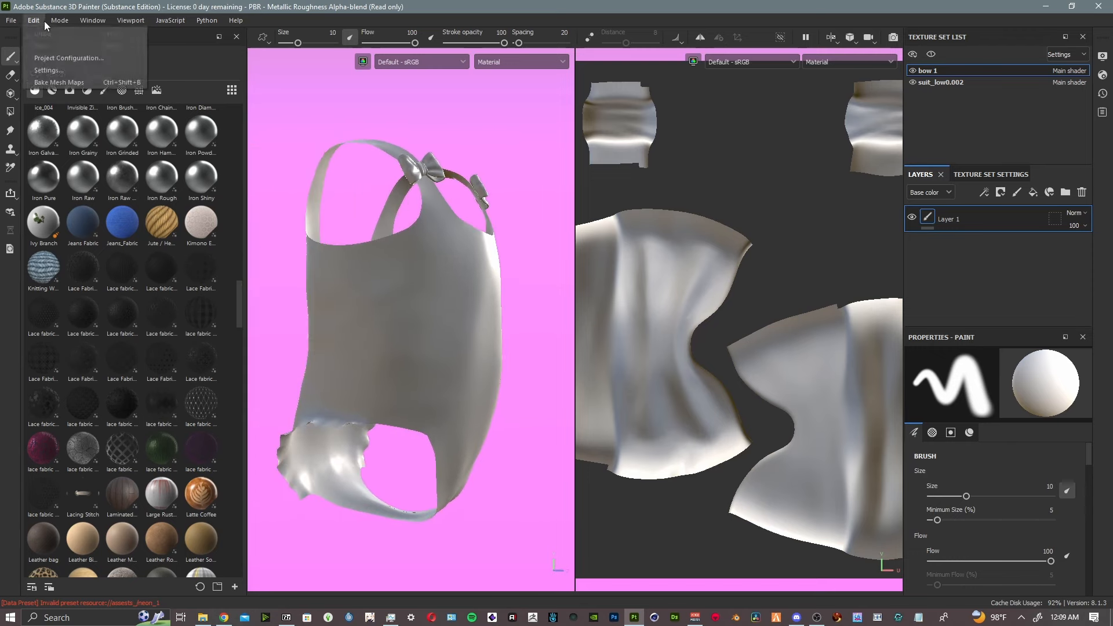
click(66, 71)
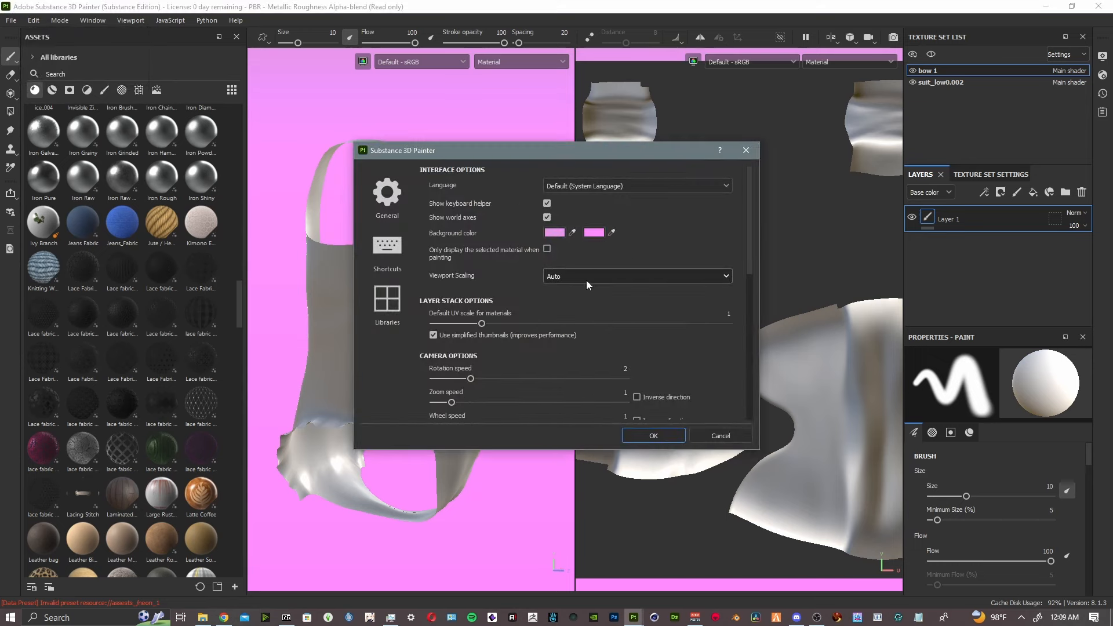
scroll(655, 306, down, 2)
scroll(655, 311, down, 3)
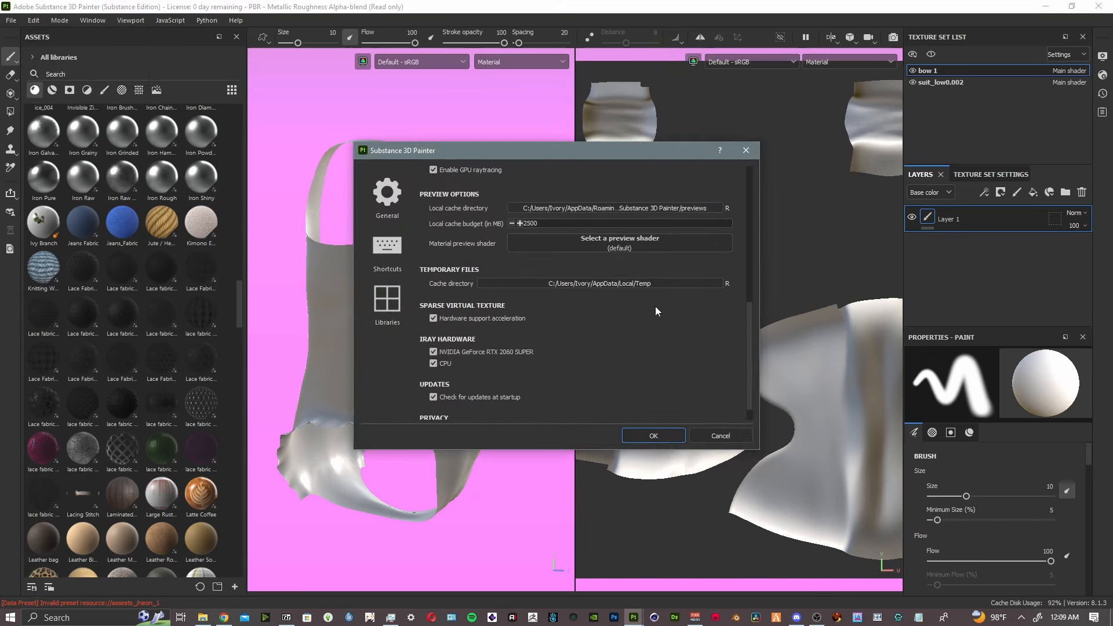
scroll(579, 302, up, 1)
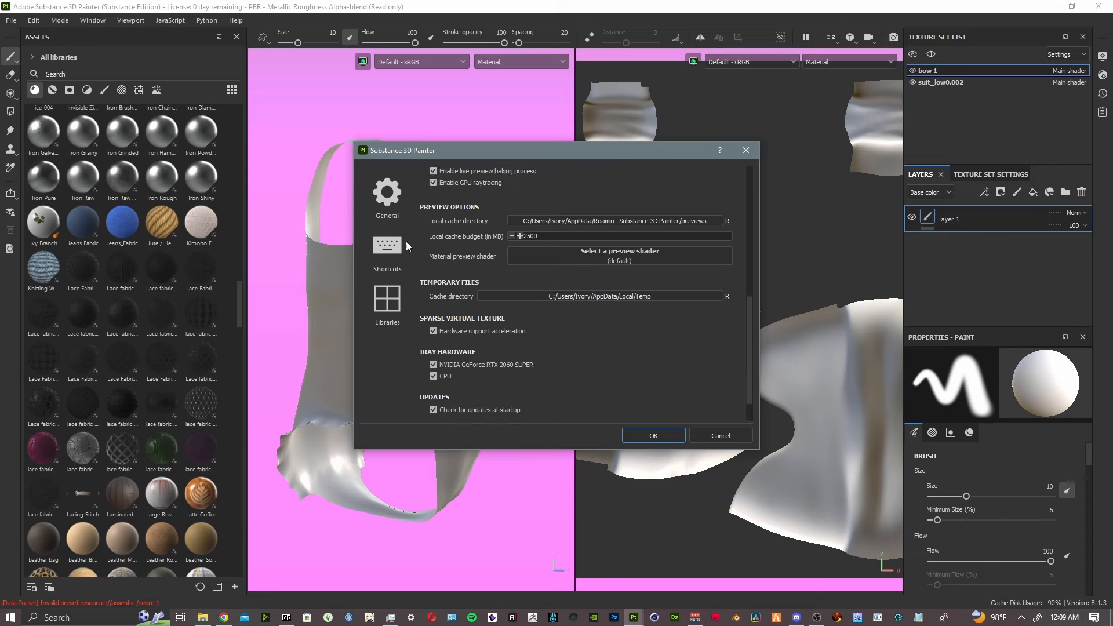
click(399, 244)
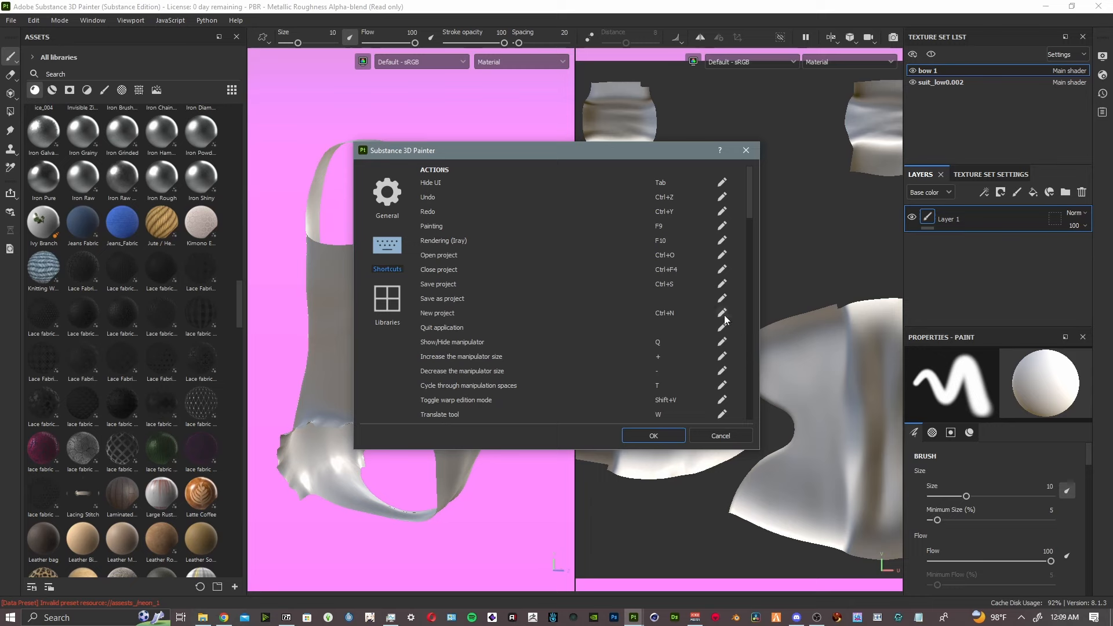
scroll(725, 314, down, 3)
scroll(570, 253, up, 2)
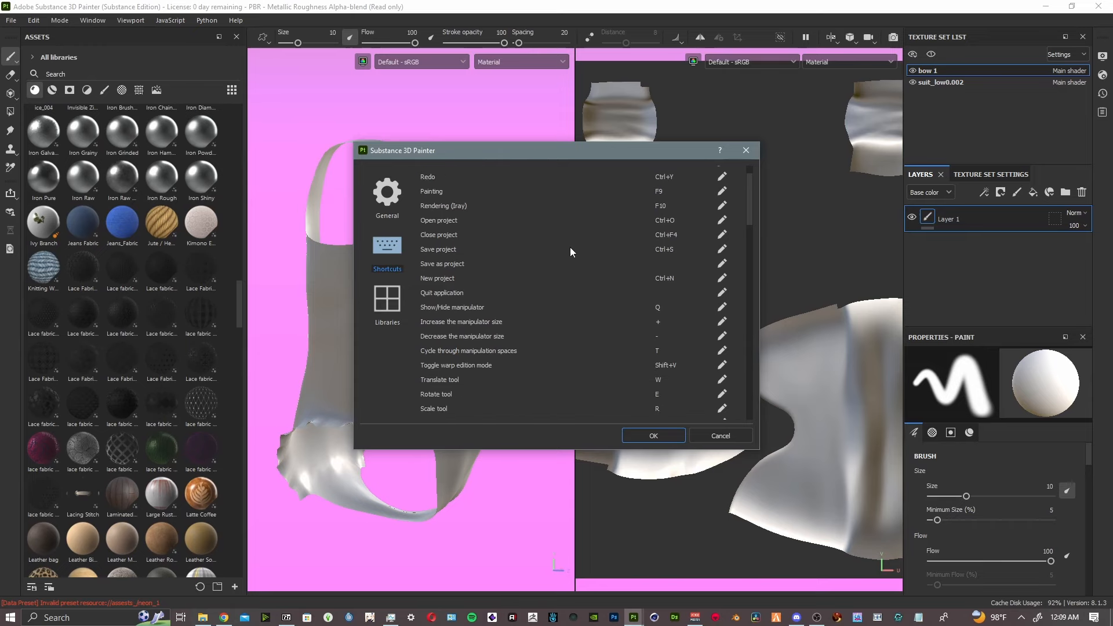
click(746, 150)
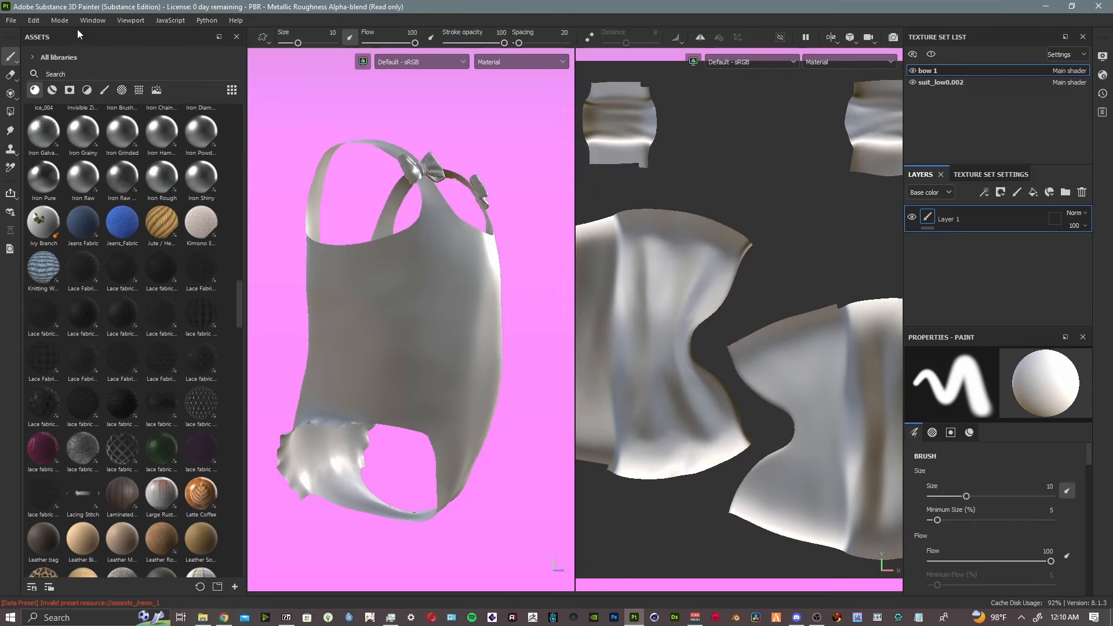
- Review the full keyboard and mouse shortcut list in the application settings, from project actions to camera and stencil controls
click(34, 22)
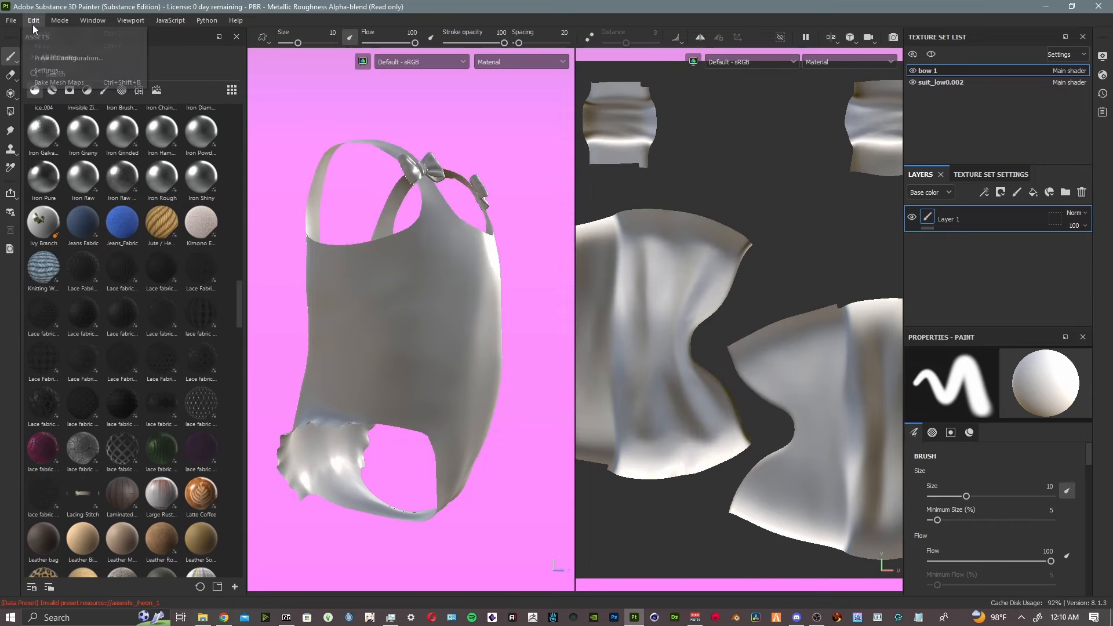
click(66, 69)
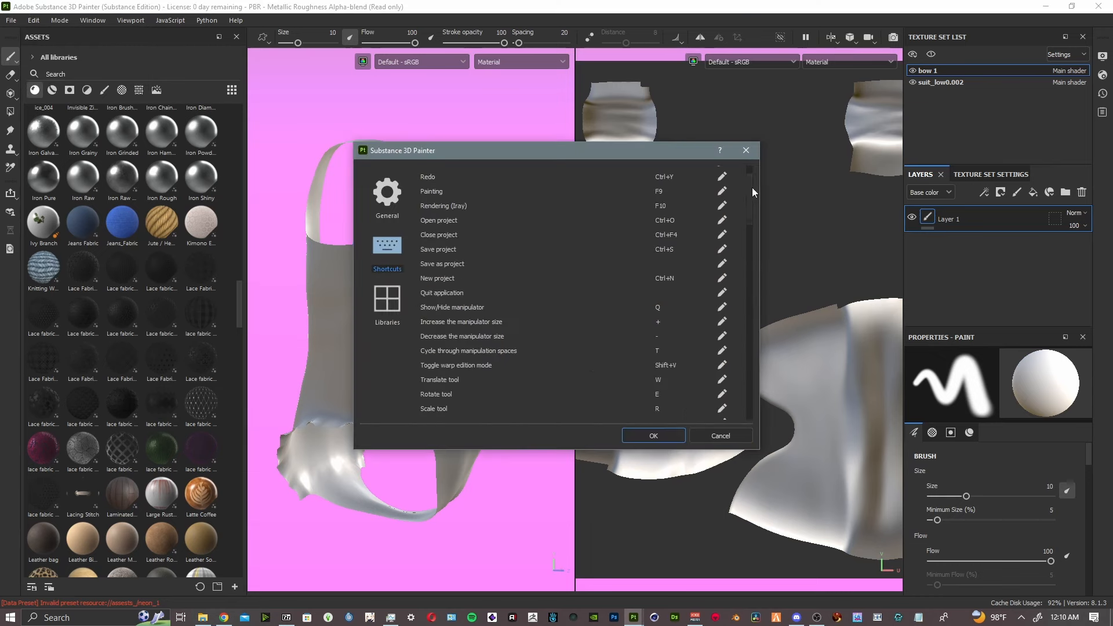
mouse_move(753, 186)
mouse_down()
mouse_move(750, 176)
mouse_move(761, 380)
mouse_move(746, 185)
mouse_up()
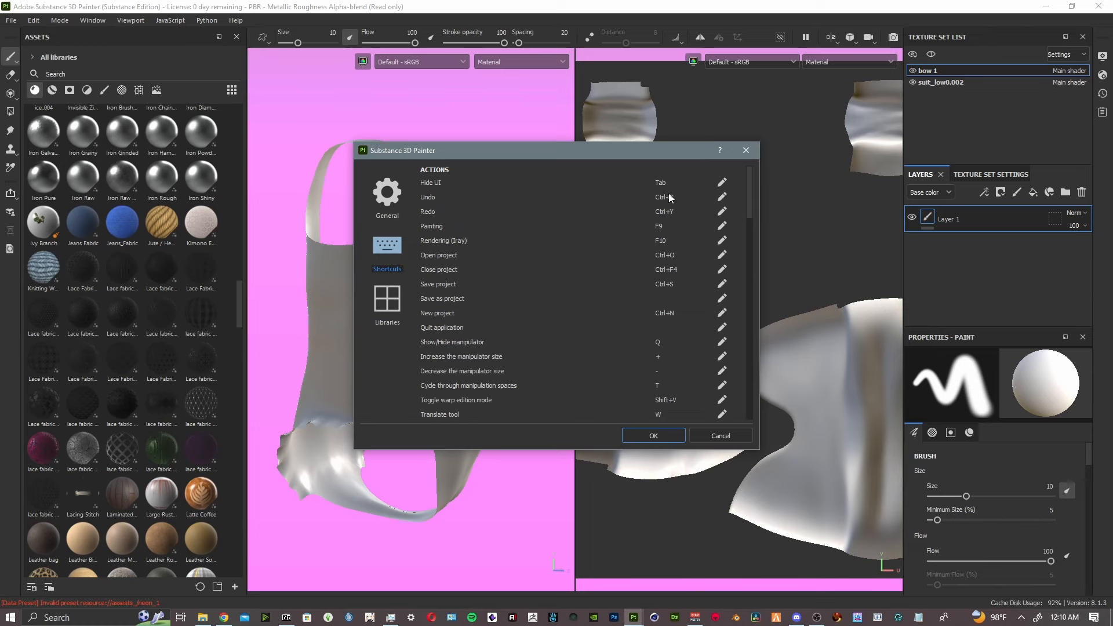
scroll(669, 192, down, 2)
scroll(666, 203, down, 3)
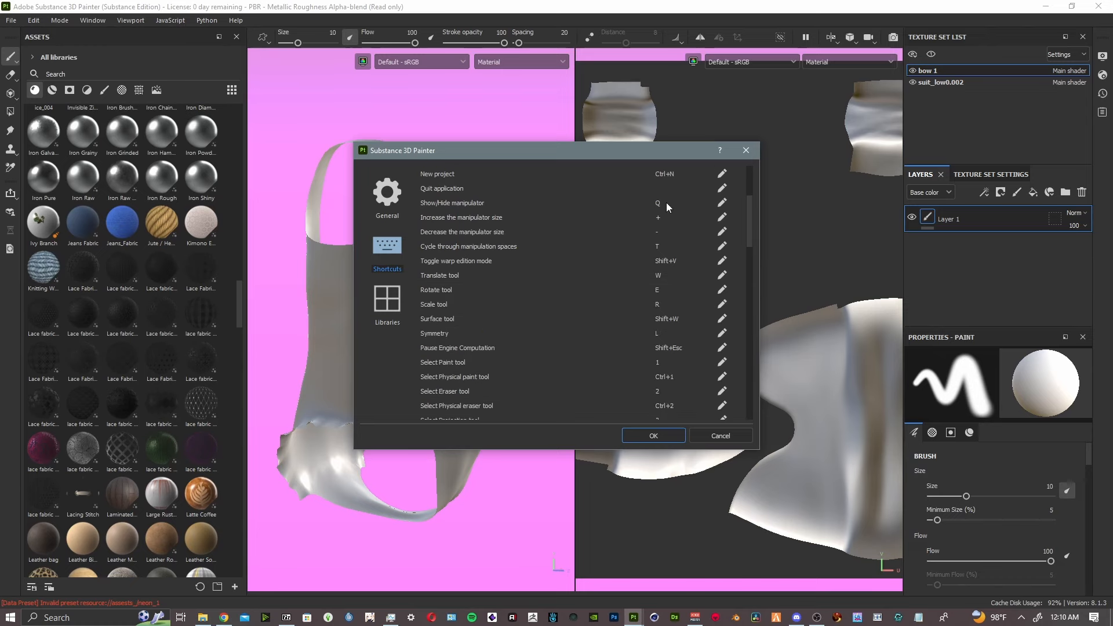
scroll(666, 202, down, 4)
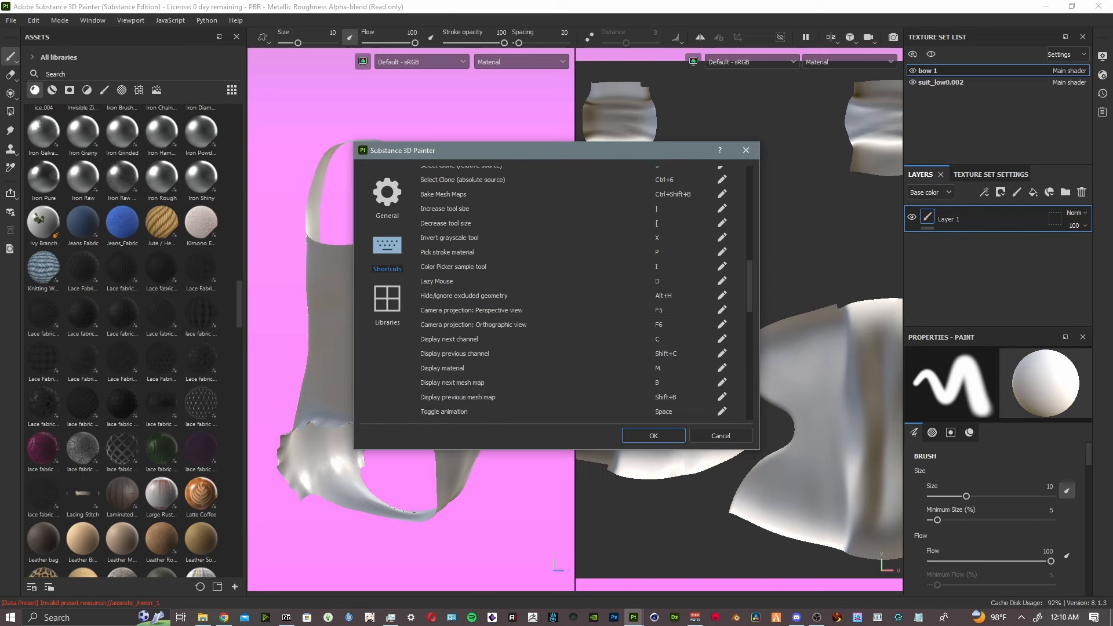
scroll(557, 290, down, 6)
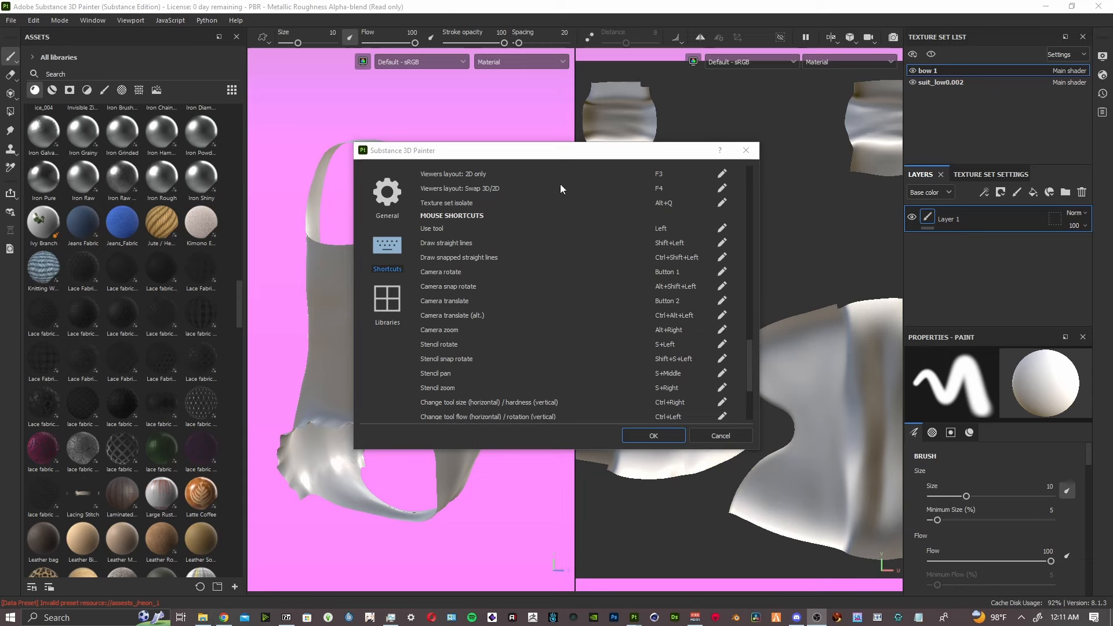
click(663, 433)
- Widen the 3D viewport relative to the UV view and frame the whole bathing suit from the front
alt+drag(517, 339, 458, 343)
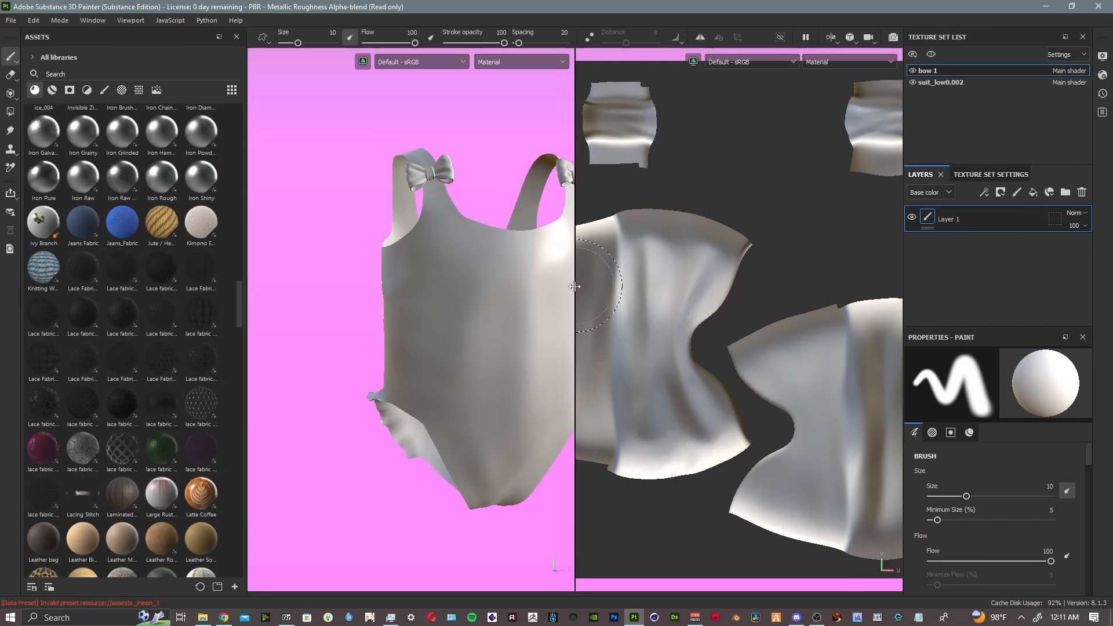
mouse_move(575, 301)
mouse_down()
mouse_move(703, 324)
mouse_move(638, 333)
mouse_up()
alt+middle_drag(645, 331, 574, 363)
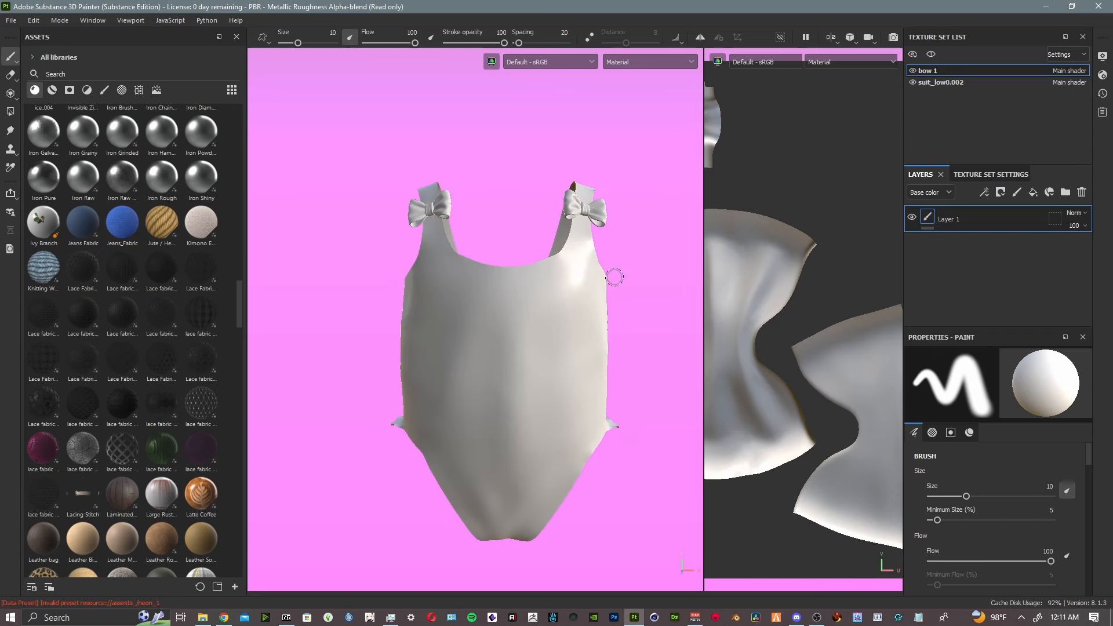
mouse_move(613, 277)
alt+mouse_down()
mouse_move(577, 348)
mouse_move(551, 460)
mouse_move(569, 447)
mouse_move(559, 335)
mouse_move(603, 219)
mouse_move(607, 262)
alt+mouse_up()
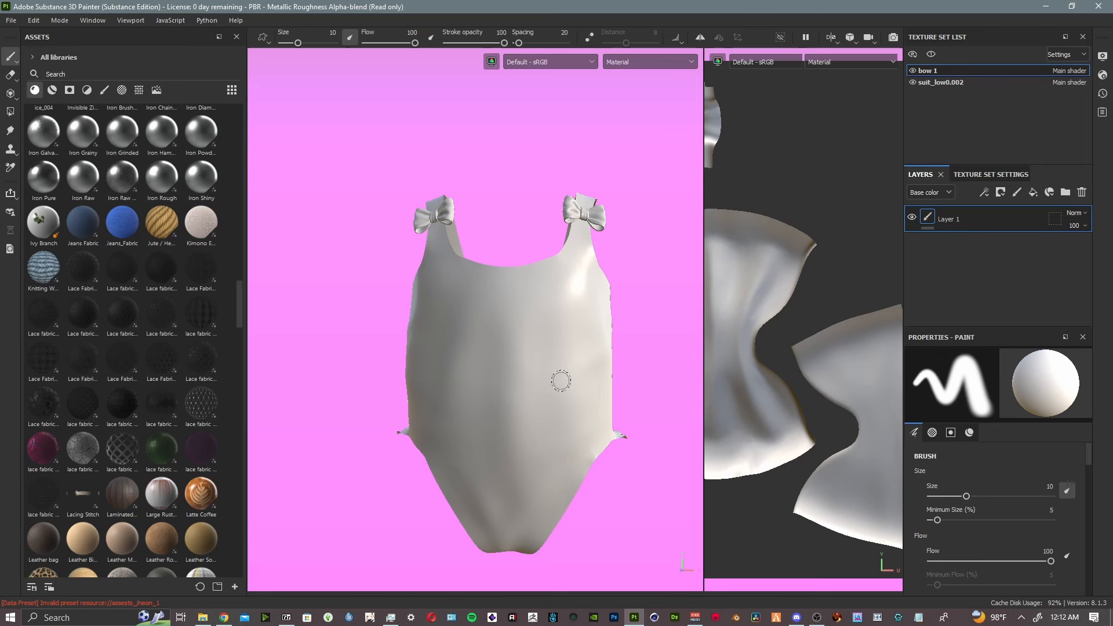
mouse_move(494, 179)
alt+mouse_down()
mouse_move(490, 213)
mouse_move(462, 189)
mouse_move(447, 195)
alt+mouse_up()
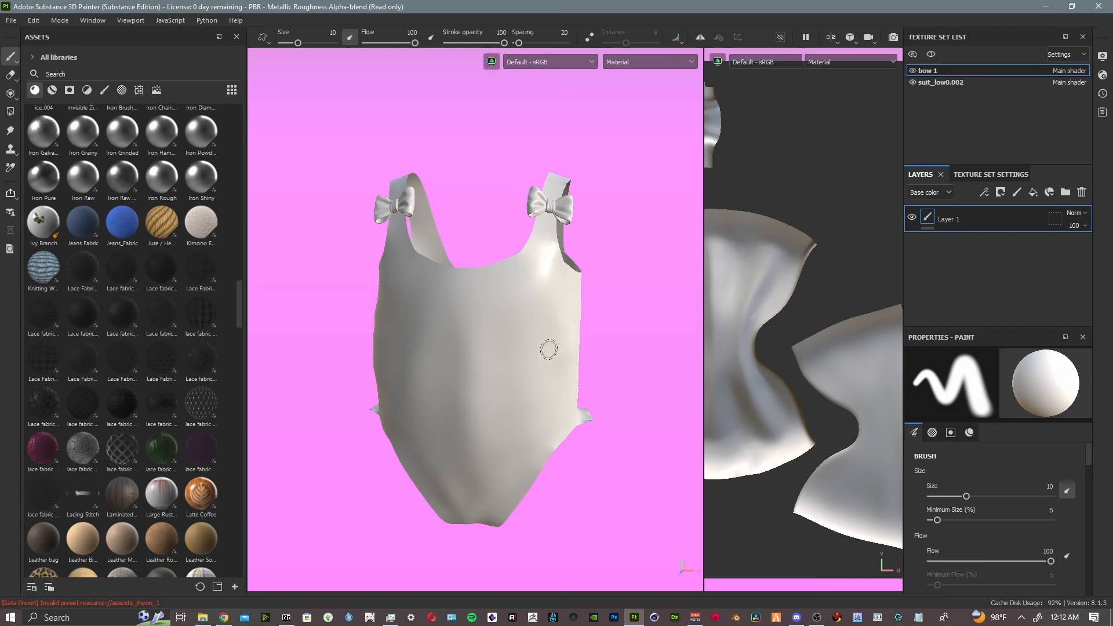
- Try HINA HDRI1 as the environment map in the display settings and check the lighting on the suit
click(1102, 57)
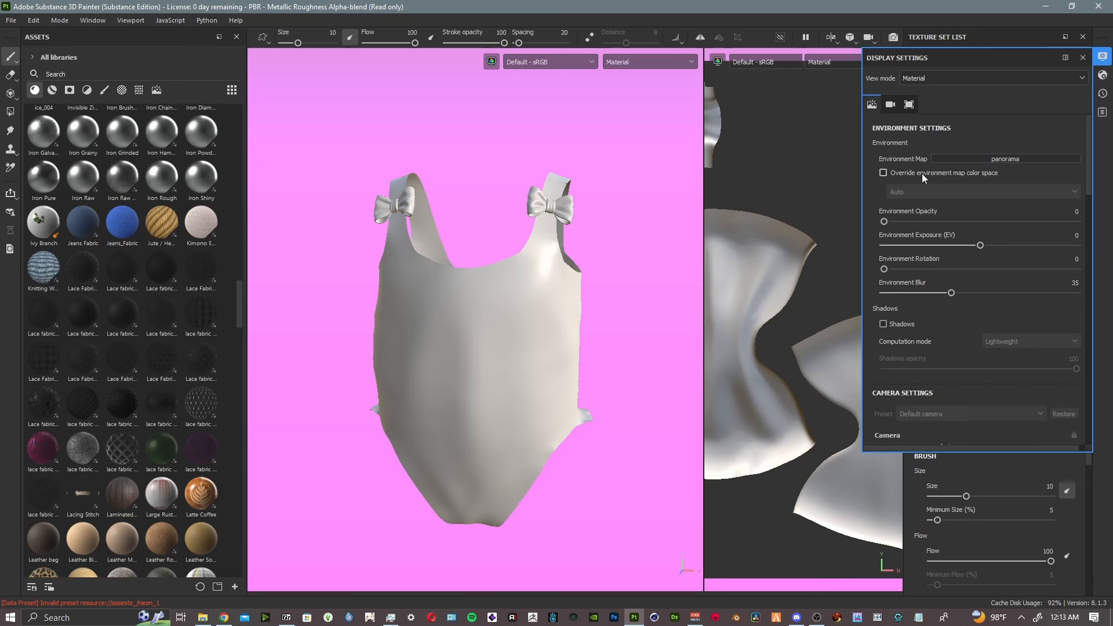
click(948, 160)
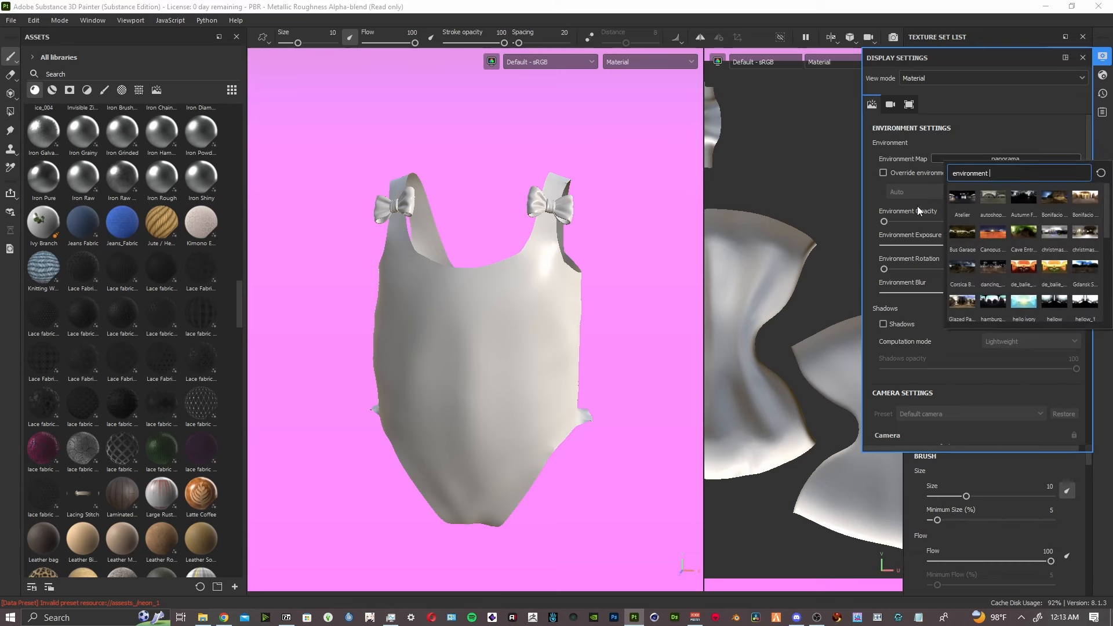
scroll(977, 208, down, 10)
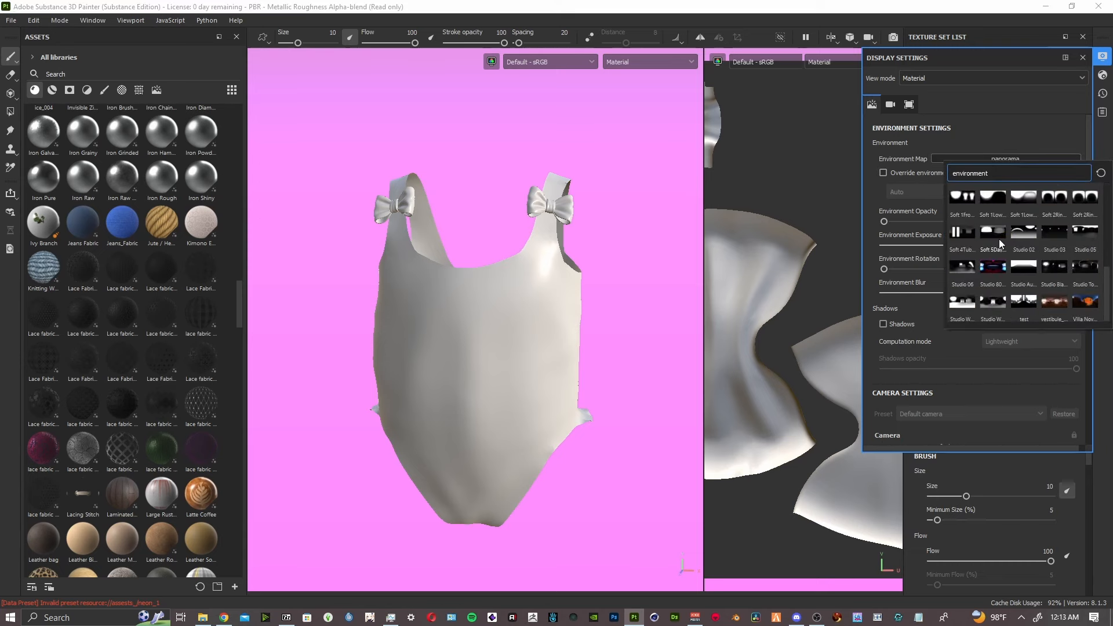
scroll(1000, 239, up, 3)
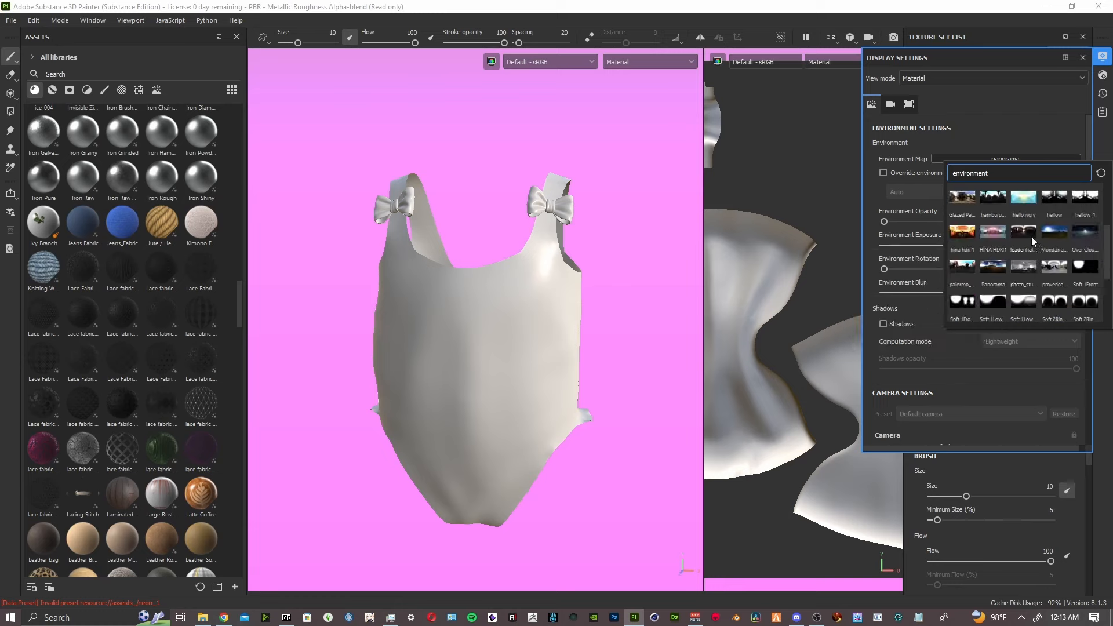
mouse_move(999, 230)
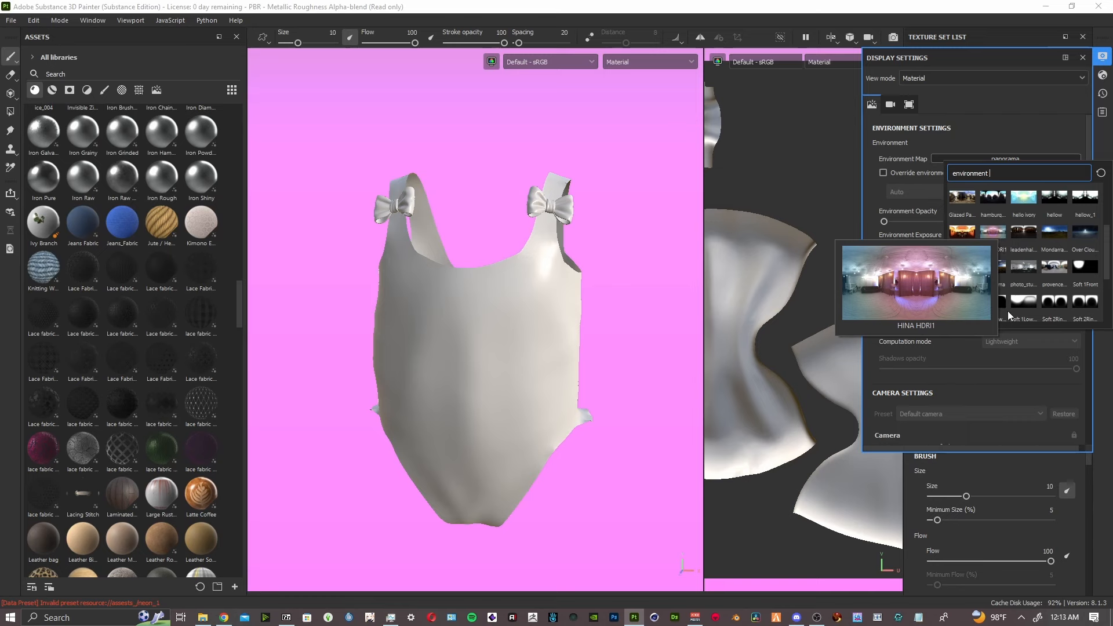
click(992, 231)
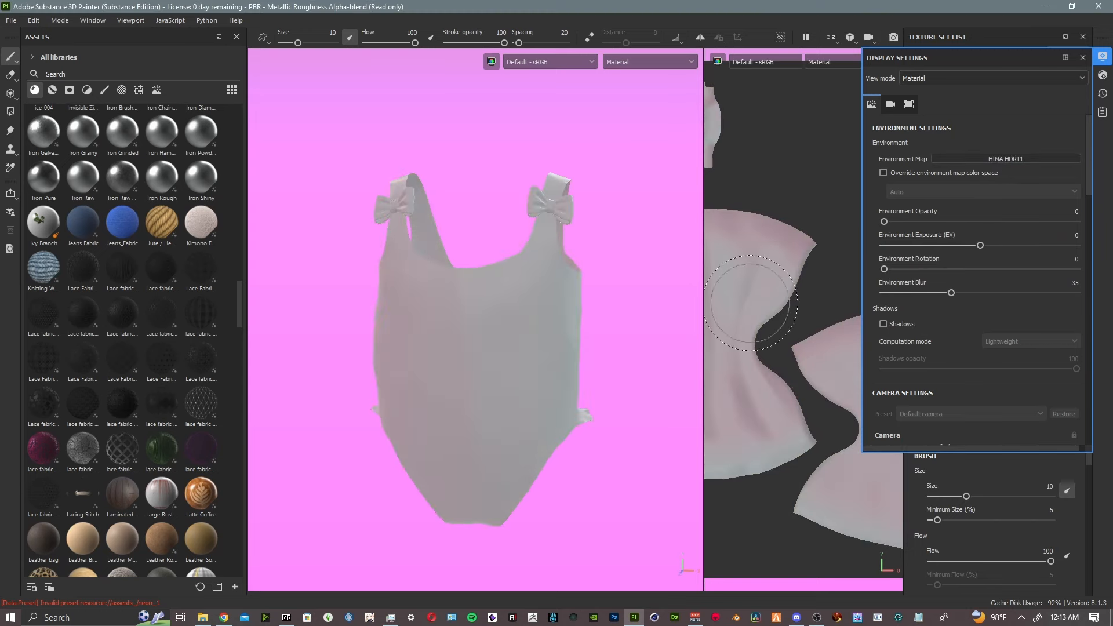
alt+drag(561, 313, 554, 249)
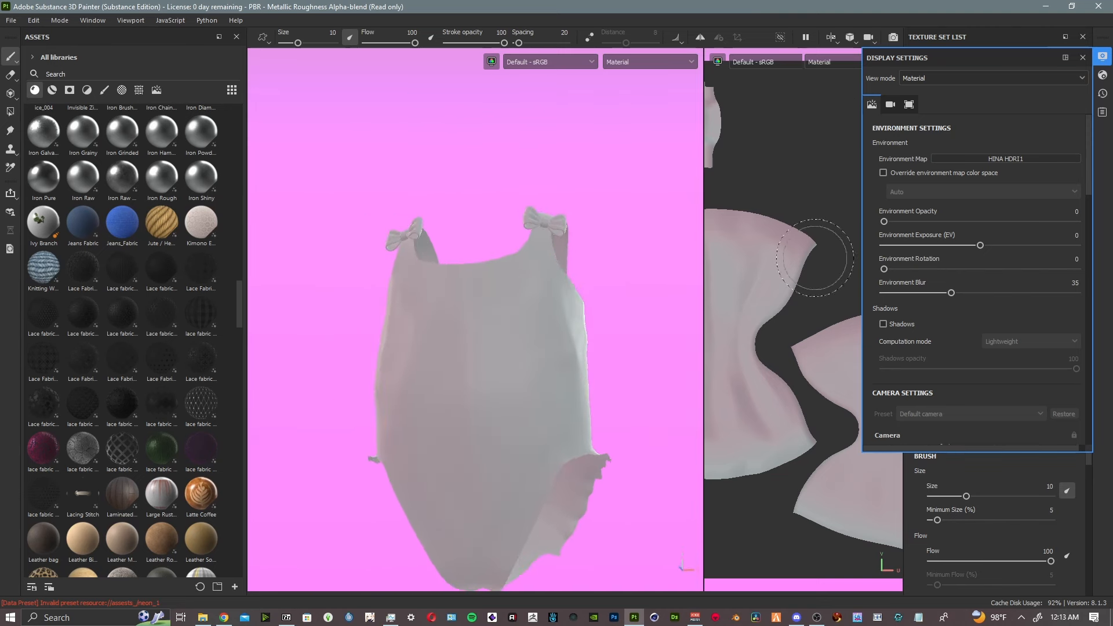
- Set the environment map to christmas_photo_studio_06_4k and check the suit from the front under it
click(982, 162)
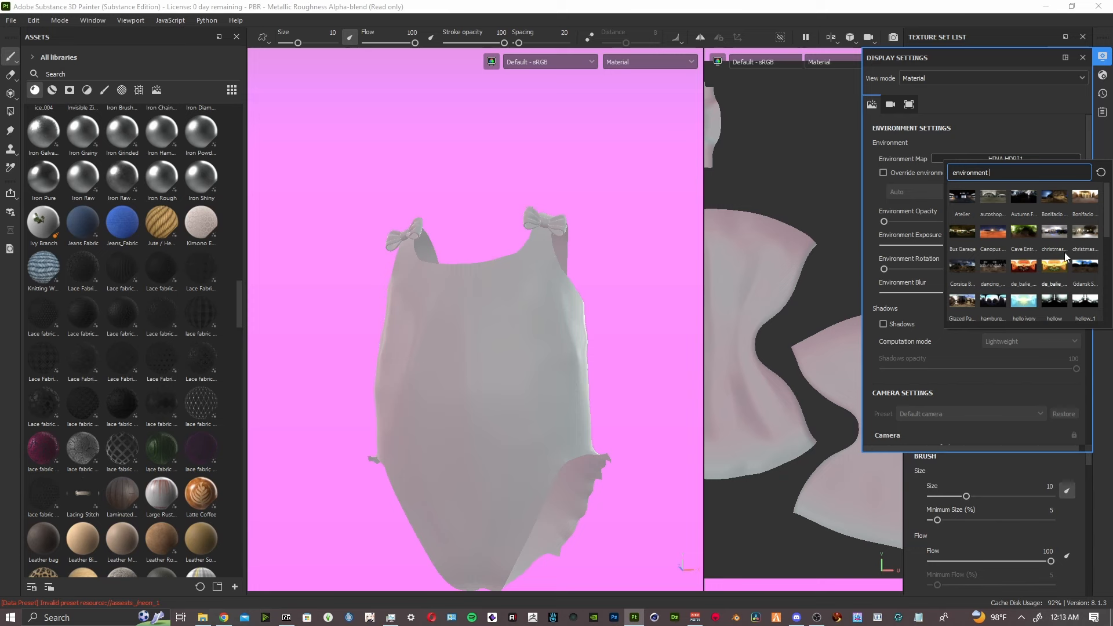
mouse_move(1063, 245)
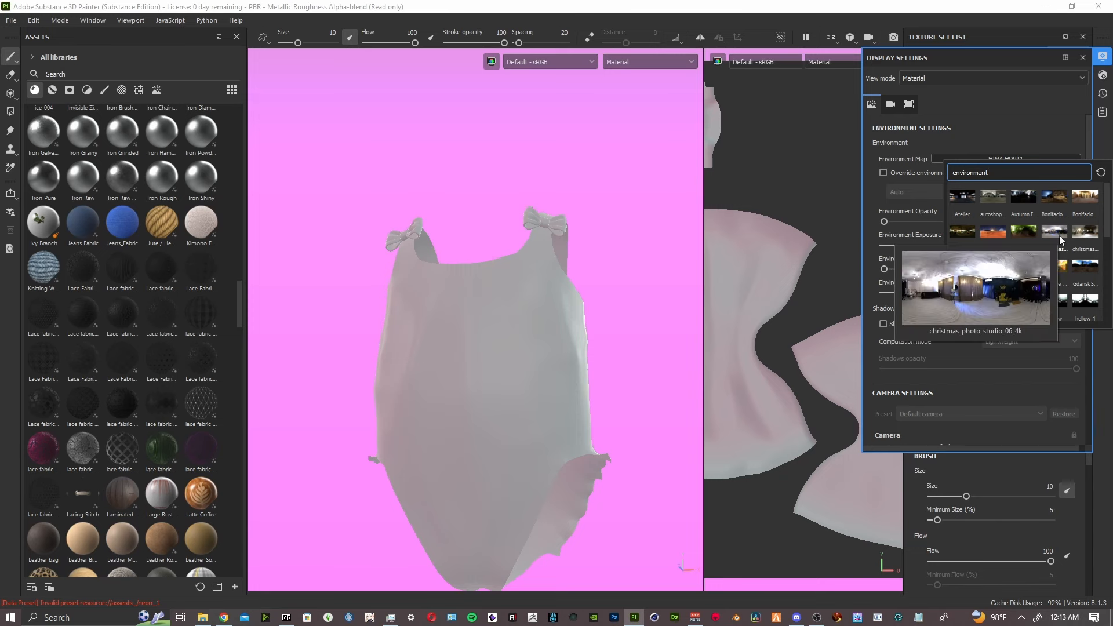
click(1059, 235)
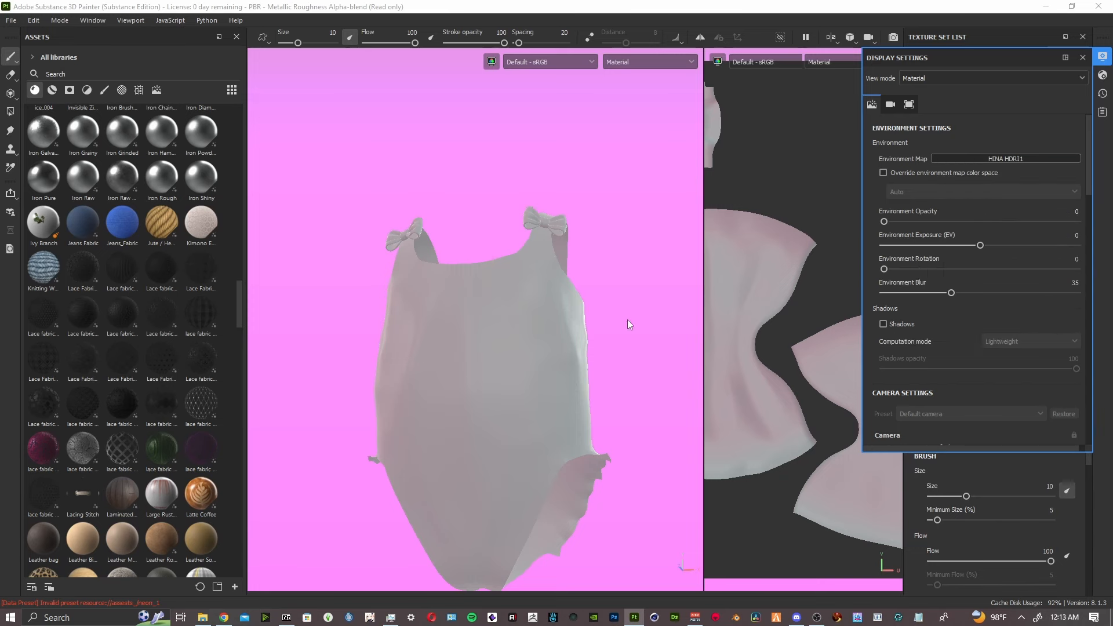
alt+drag(611, 330, 619, 368)
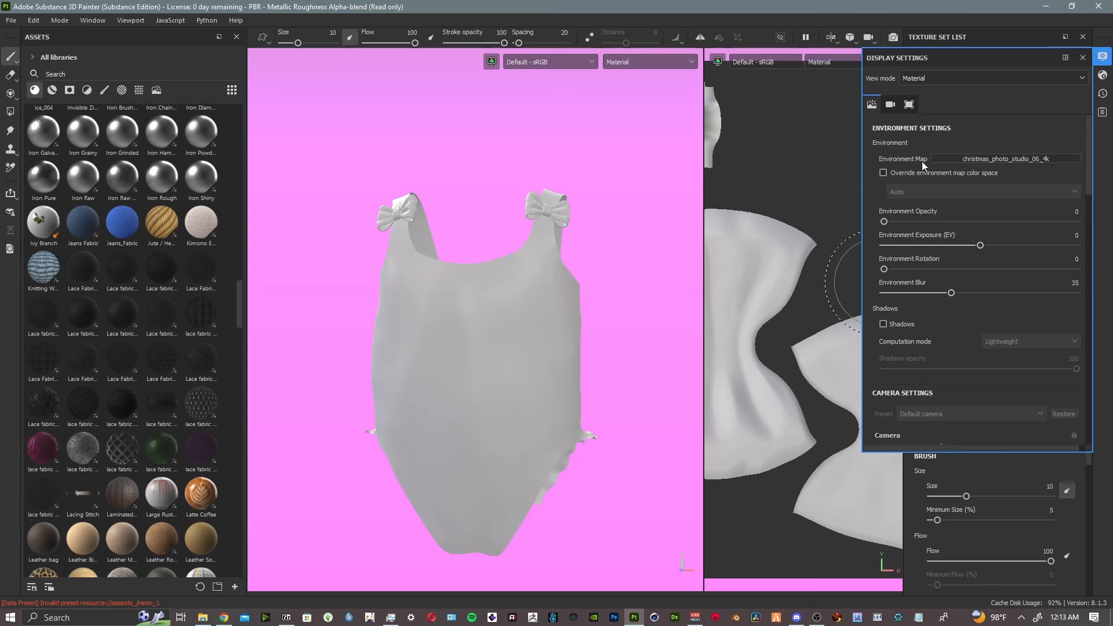
- Try adjusting the environment rotation and view the suit's lighting from the front
scroll(919, 200, down, 3)
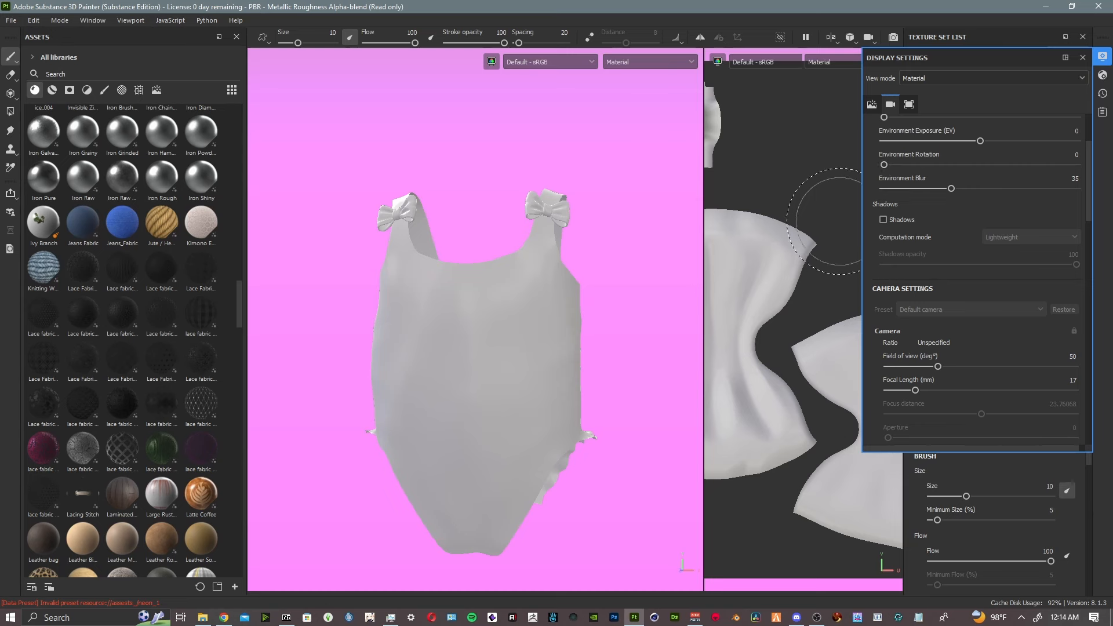
mouse_move(884, 164)
mouse_down()
mouse_move(992, 162)
mouse_move(836, 172)
mouse_move(937, 172)
mouse_move(878, 174)
mouse_up()
mouse_move(657, 242)
alt+mouse_down()
mouse_move(685, 244)
mouse_move(673, 252)
alt+mouse_up()
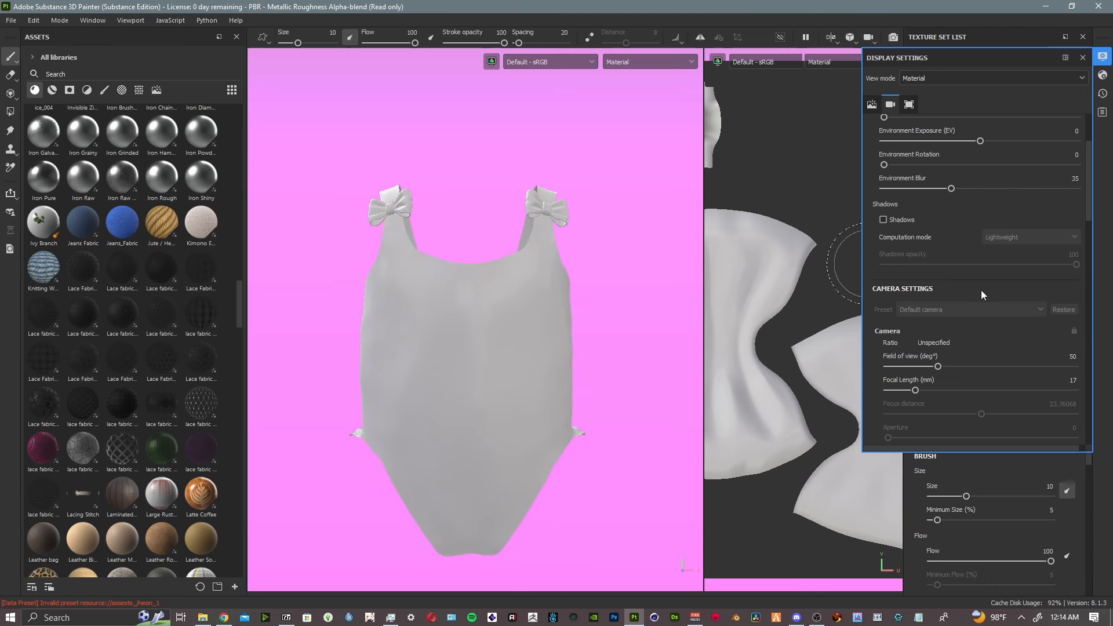
- Set the viewport's anisotropic filtering to High (8spp) and the MipMap bias to 2 - Sharp
scroll(979, 287, down, 10)
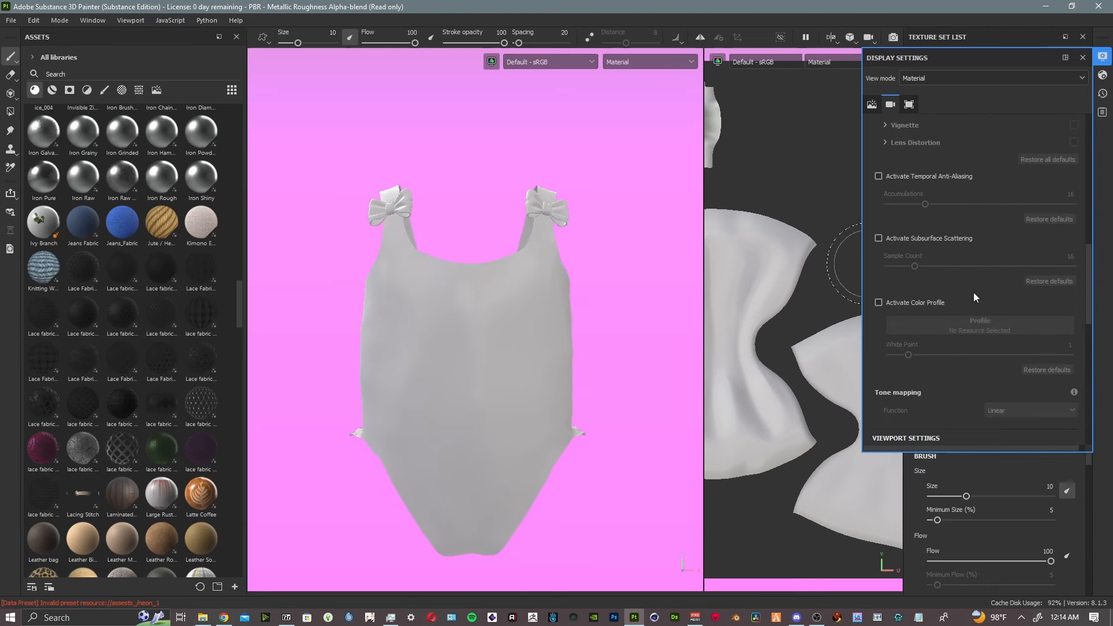
scroll(972, 292, down, 4)
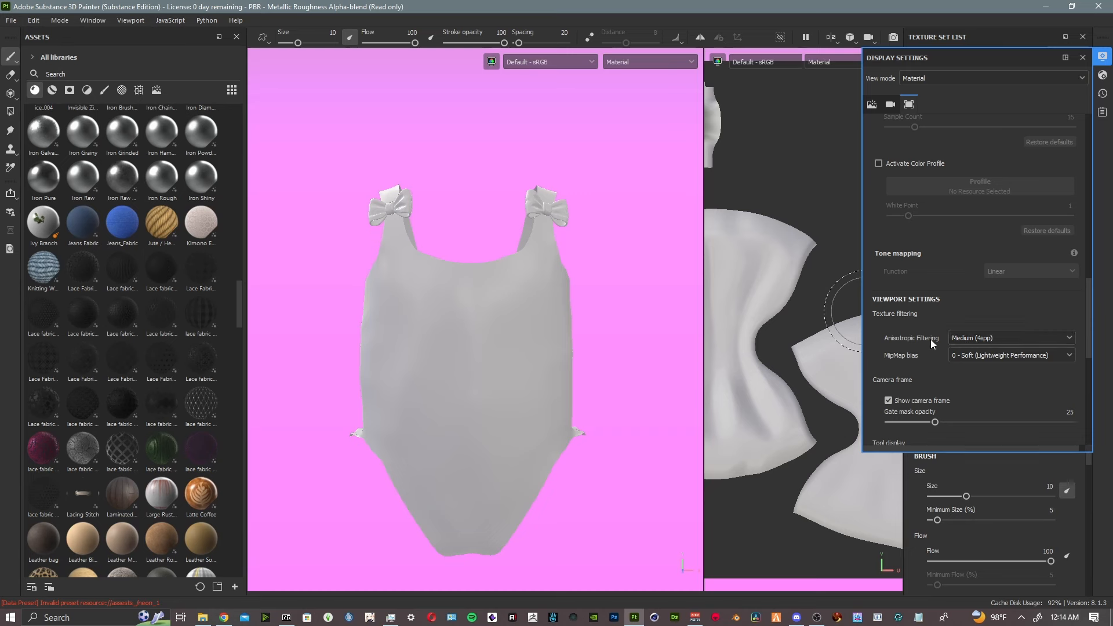
click(997, 337)
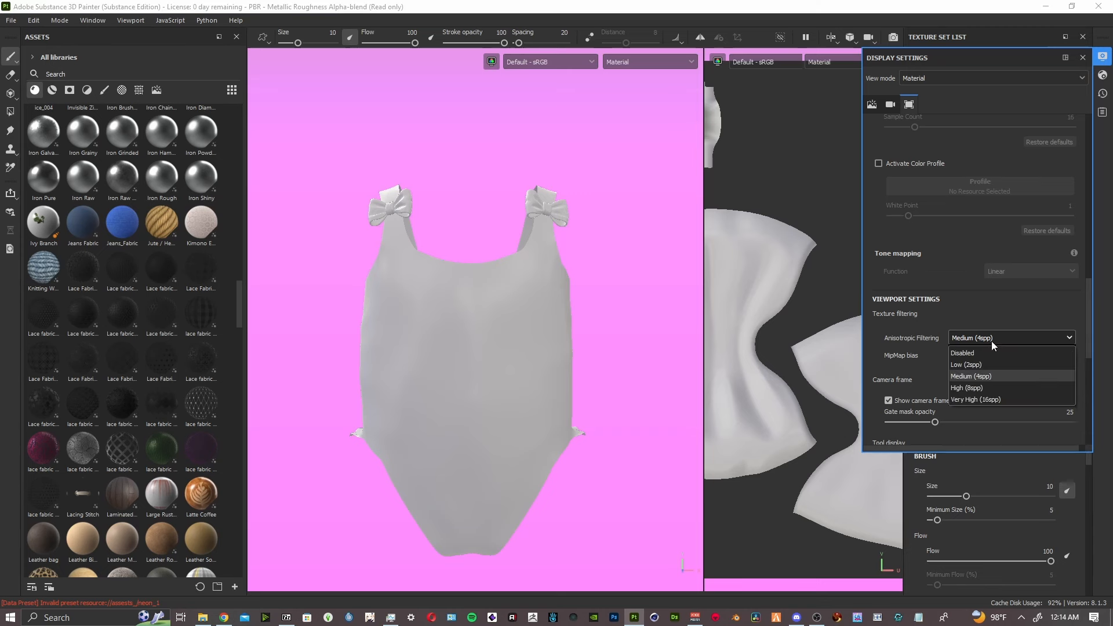
click(1016, 387)
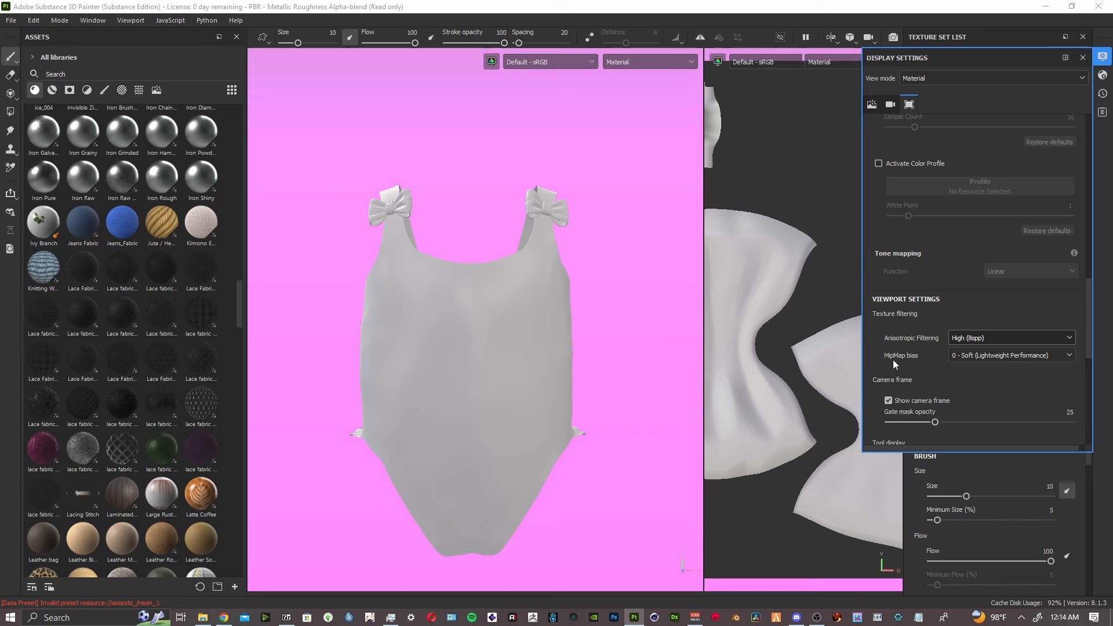
mouse_move(922, 356)
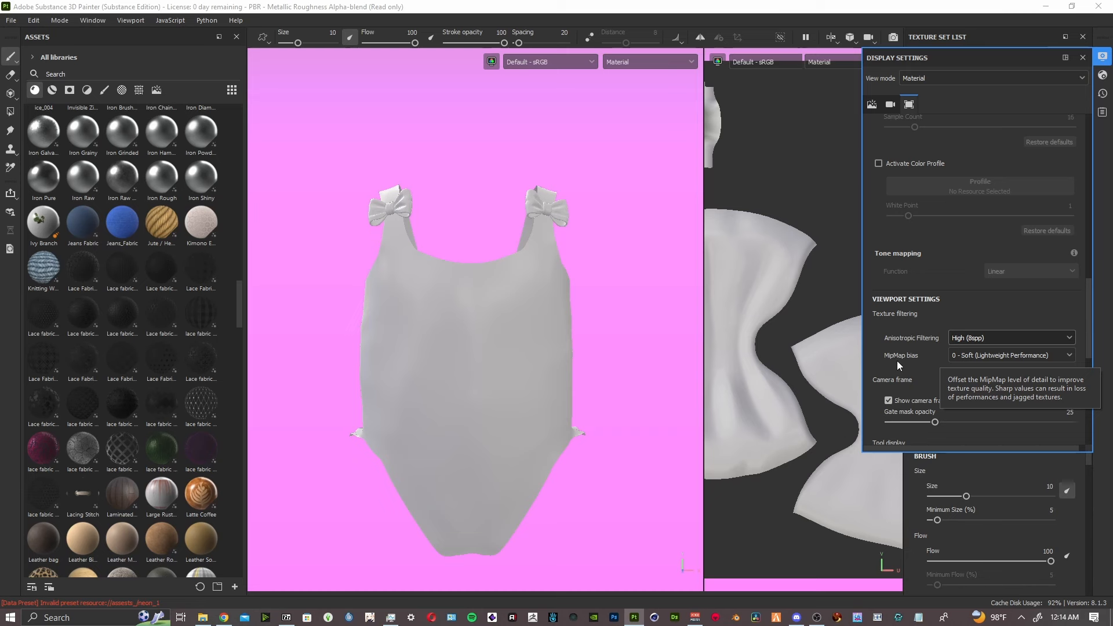
click(1006, 355)
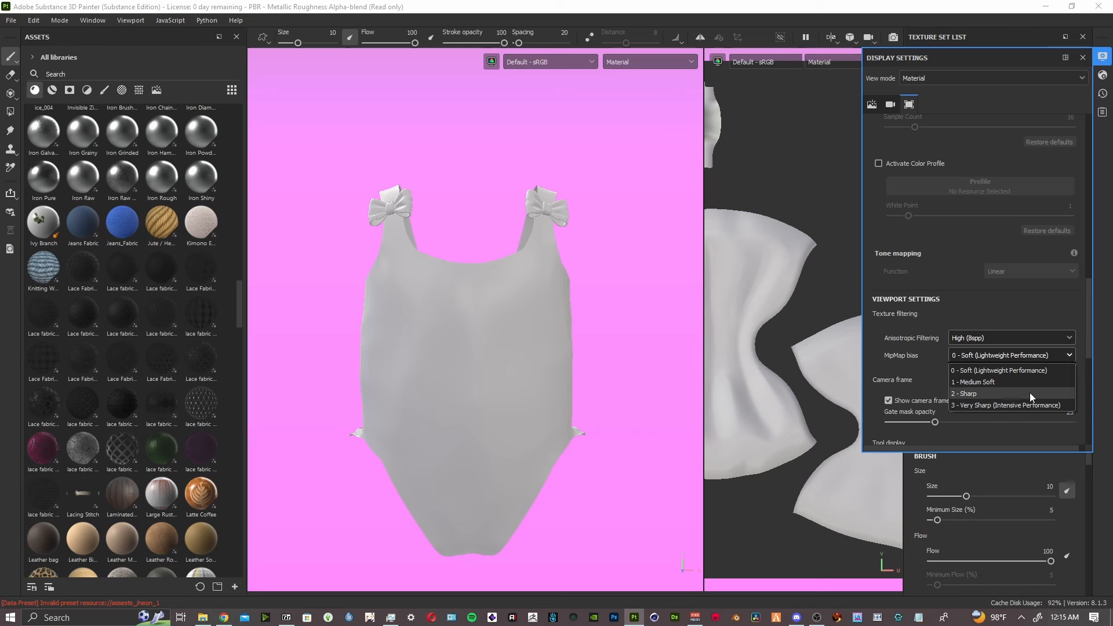
click(989, 396)
- Look over the wireframe, grid, camera and environment display settings, and open the shader settings in their place
scroll(983, 398, down, 6)
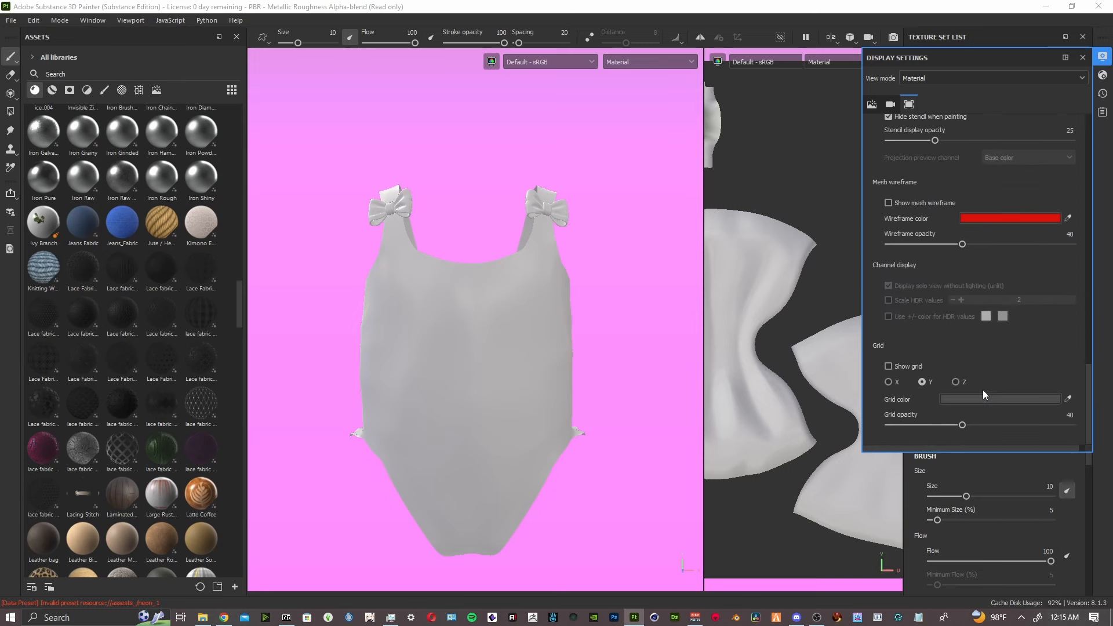
scroll(983, 389, up, 6)
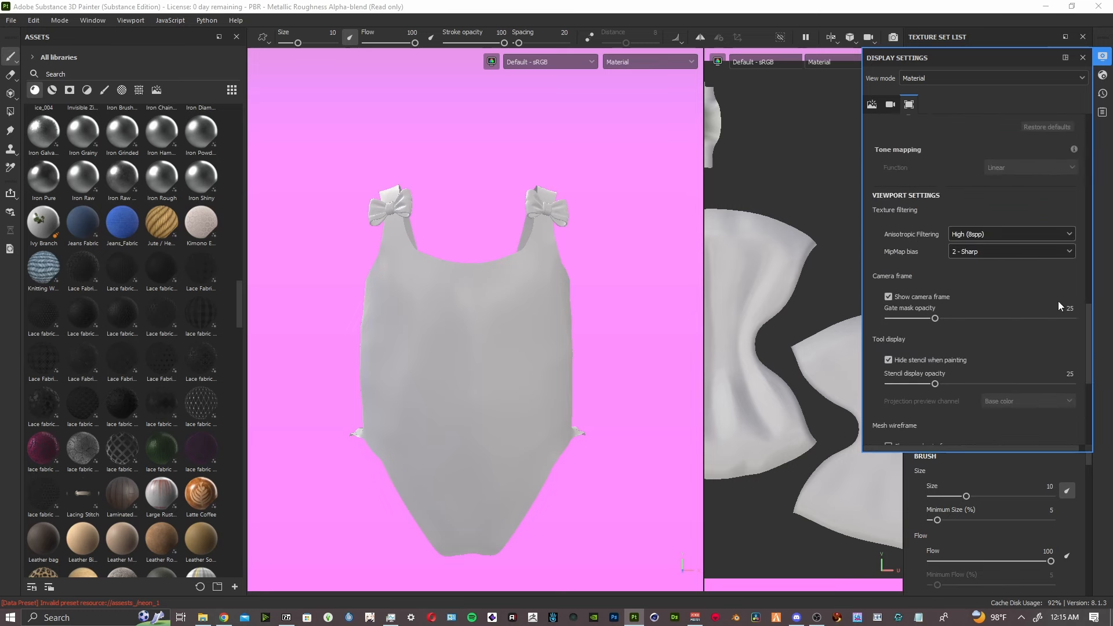
scroll(961, 293, up, 8)
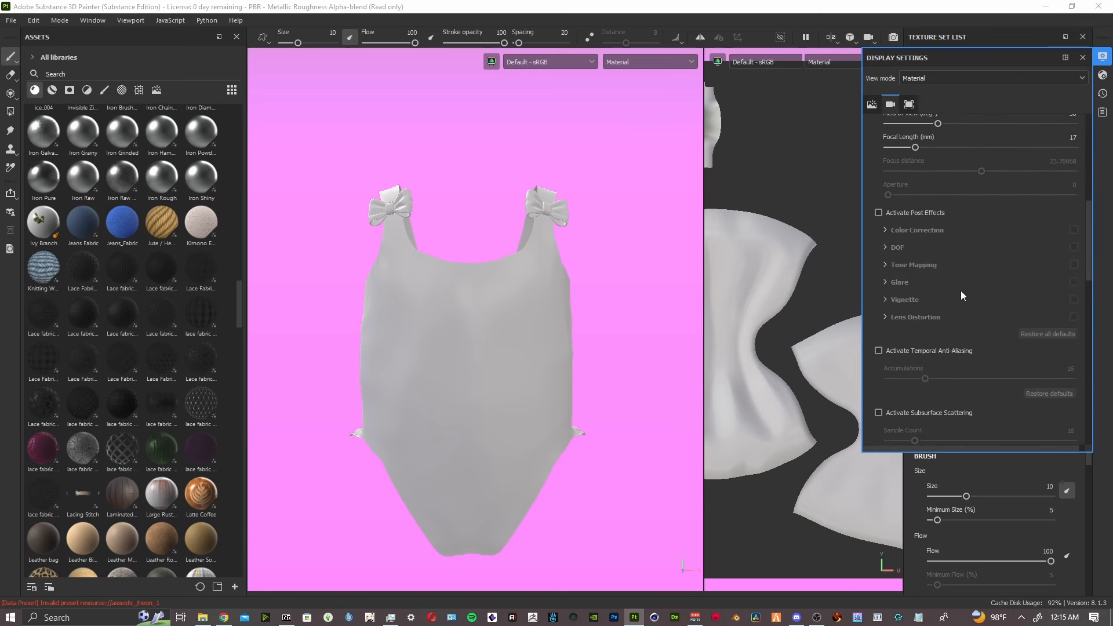
scroll(961, 290, up, 3)
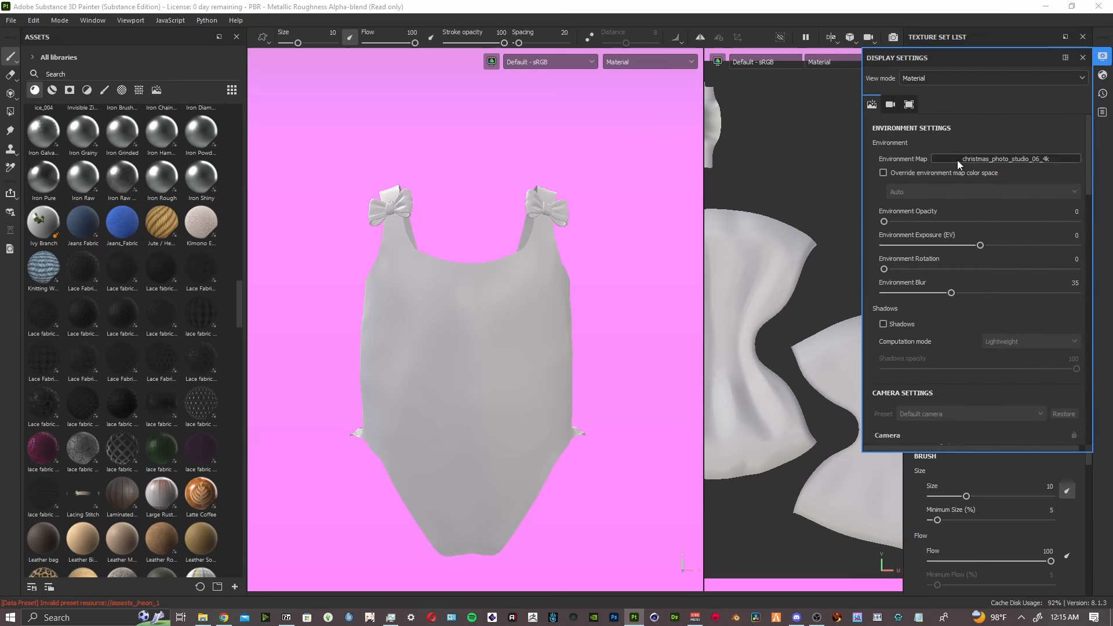
scroll(939, 302, down, 10)
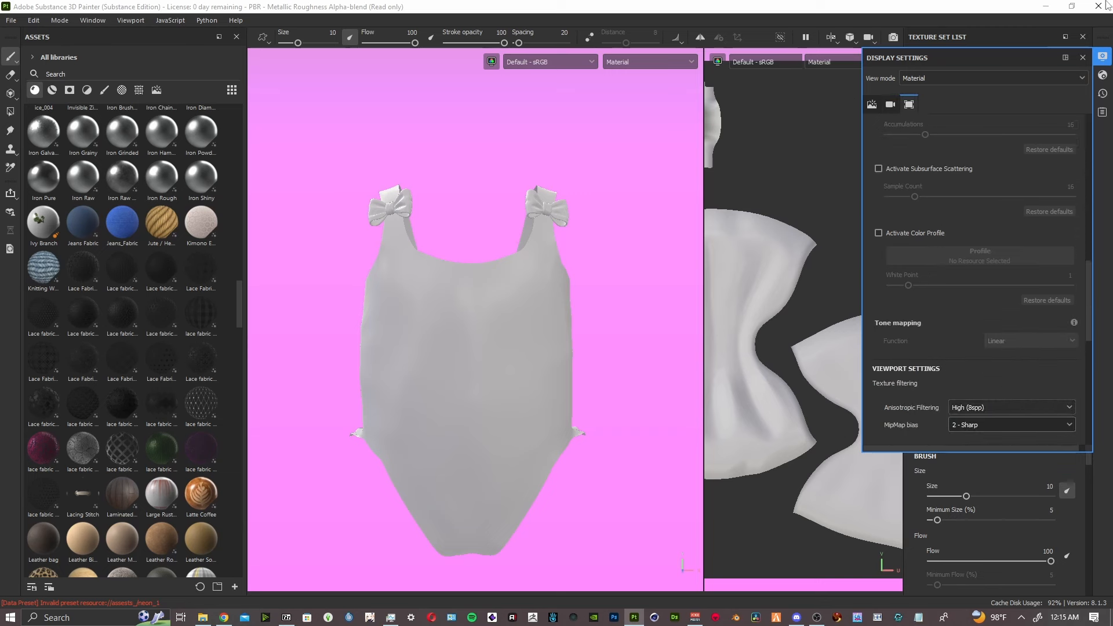
click(1102, 57)
click(1103, 75)
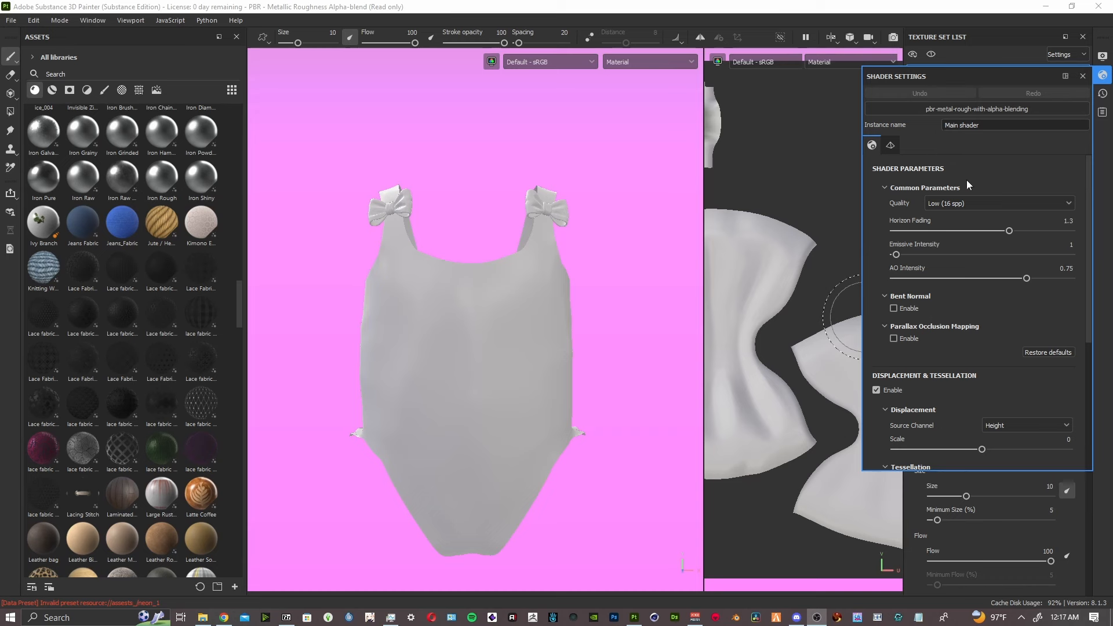
- Set the shader's quality to Ultra (256 spp) in the common parameters
click(988, 203)
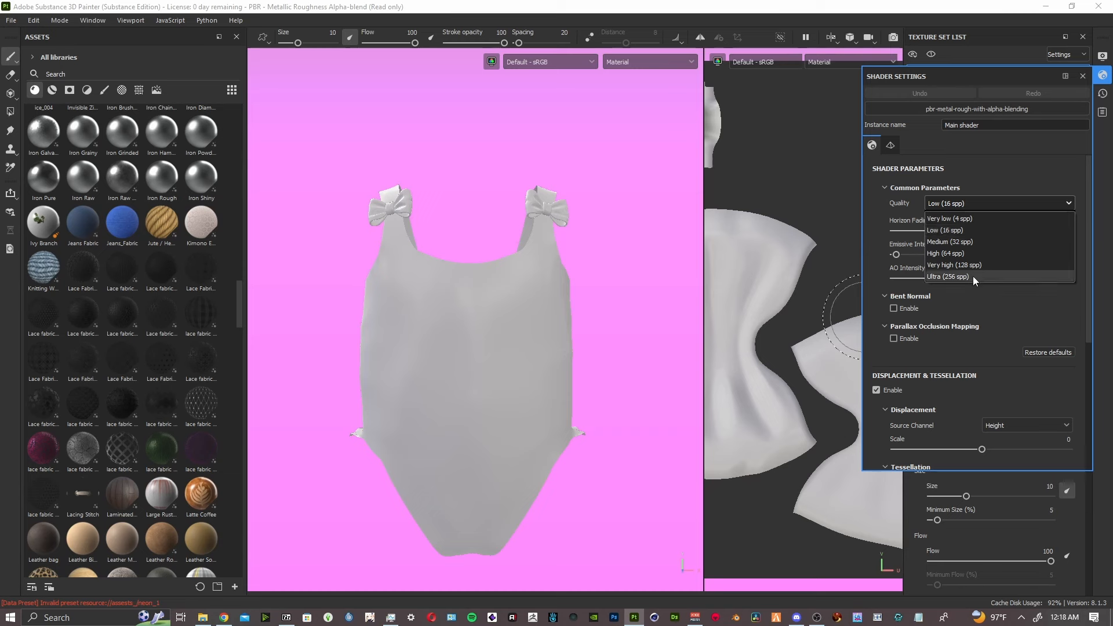
click(973, 277)
click(979, 203)
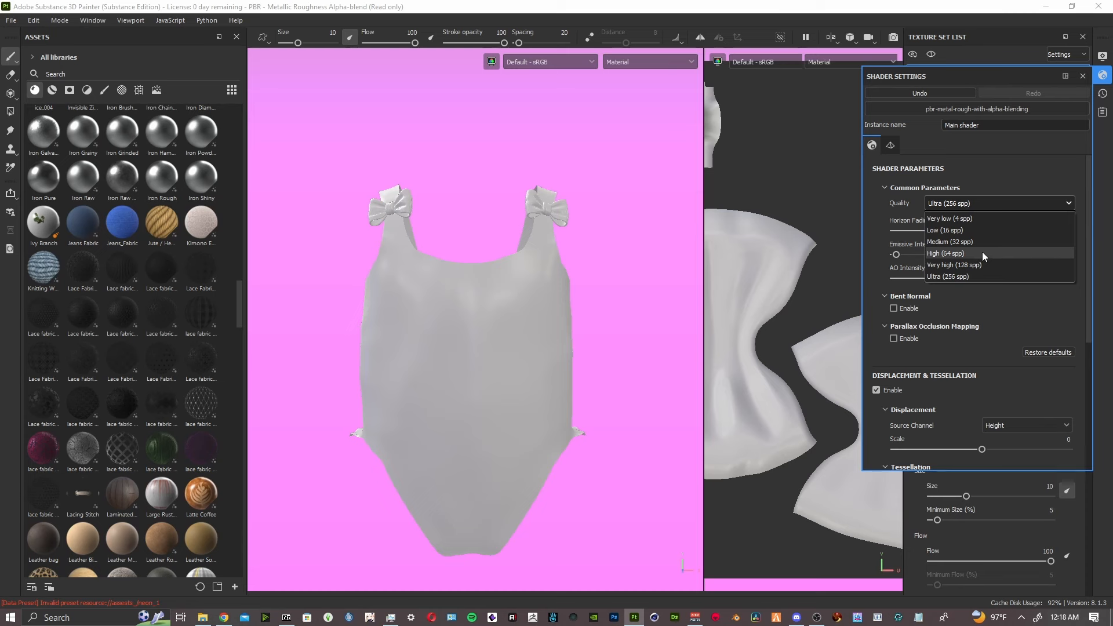
click(982, 253)
click(967, 206)
click(969, 274)
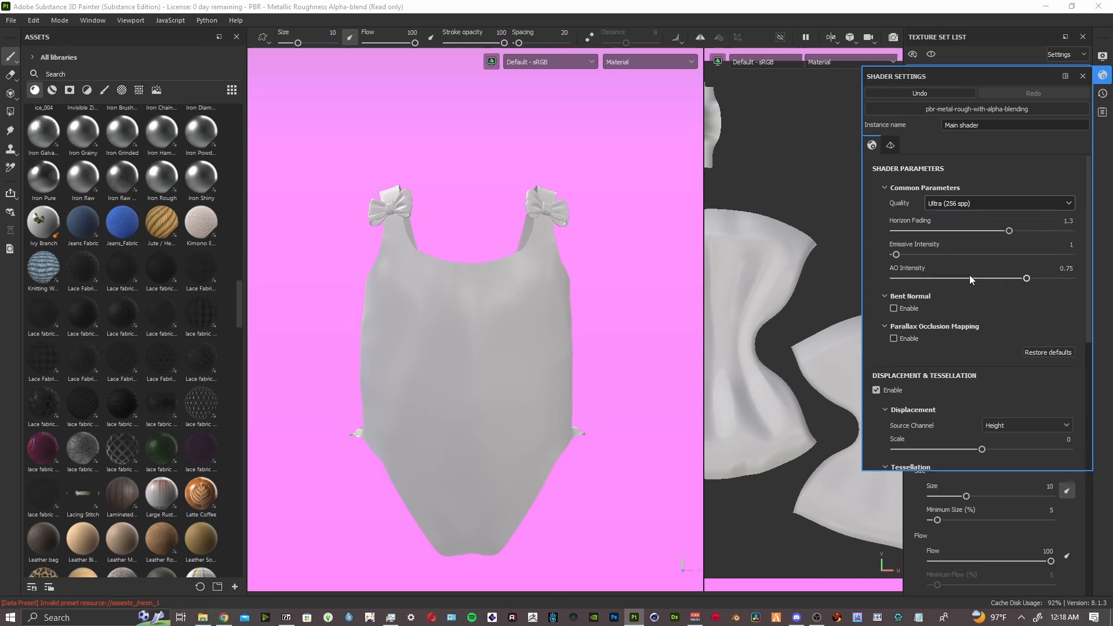
- Set the shader's AO Intensity to 1, look over the displacement and tessellation parameters, and close the shader settings
click(1031, 278)
drag(1030, 278, 1106, 283)
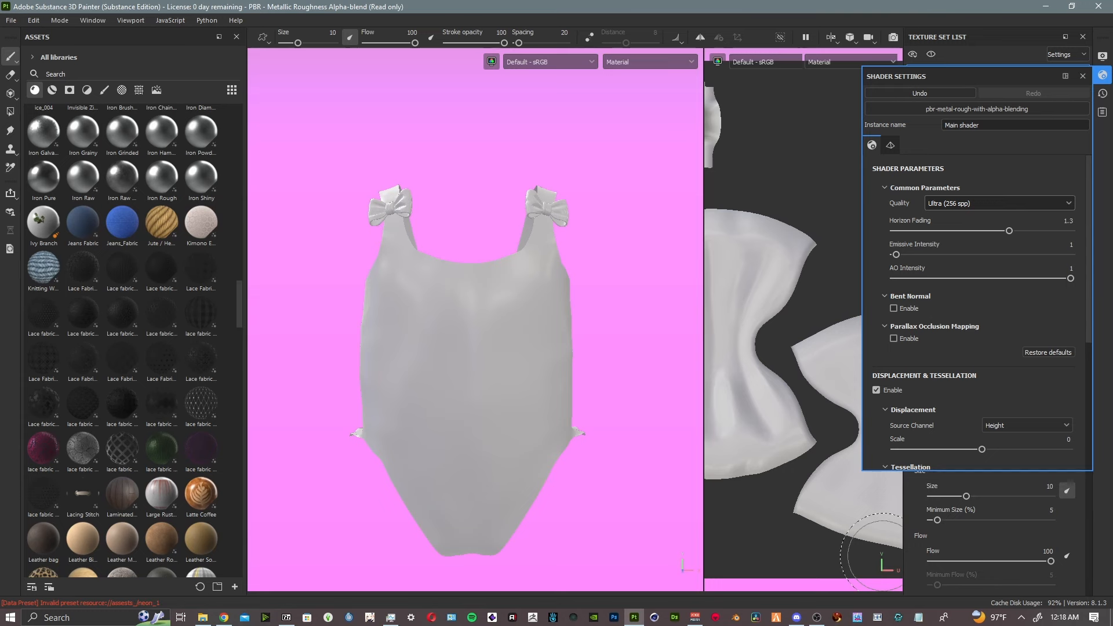
mouse_move(1070, 278)
mouse_down()
mouse_move(978, 279)
mouse_move(1071, 278)
mouse_up()
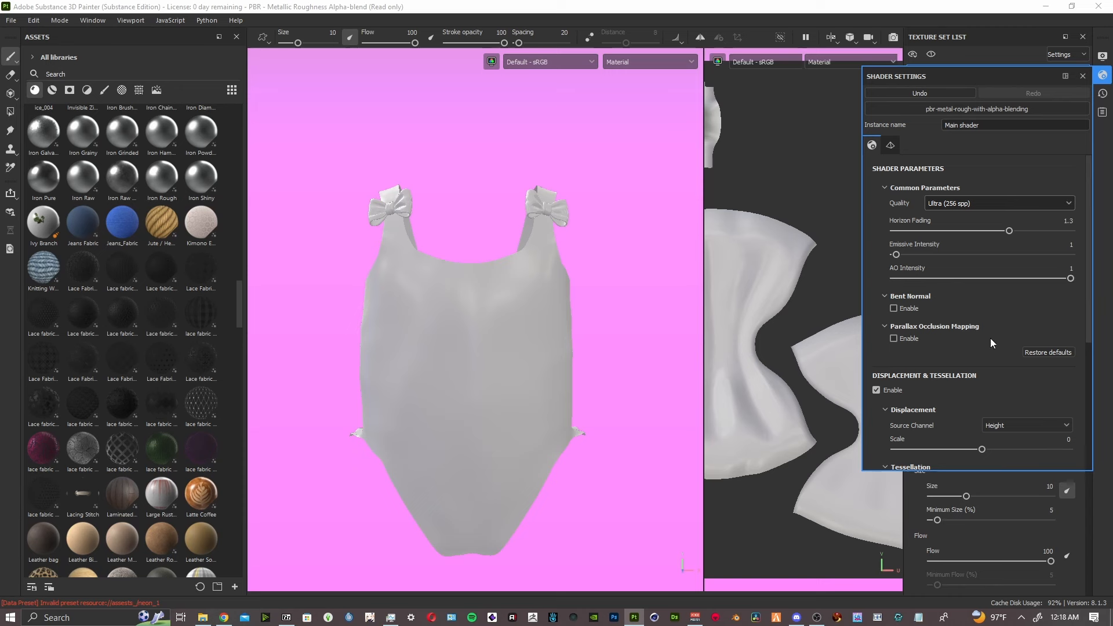
scroll(990, 339, down, 5)
scroll(991, 340, up, 2)
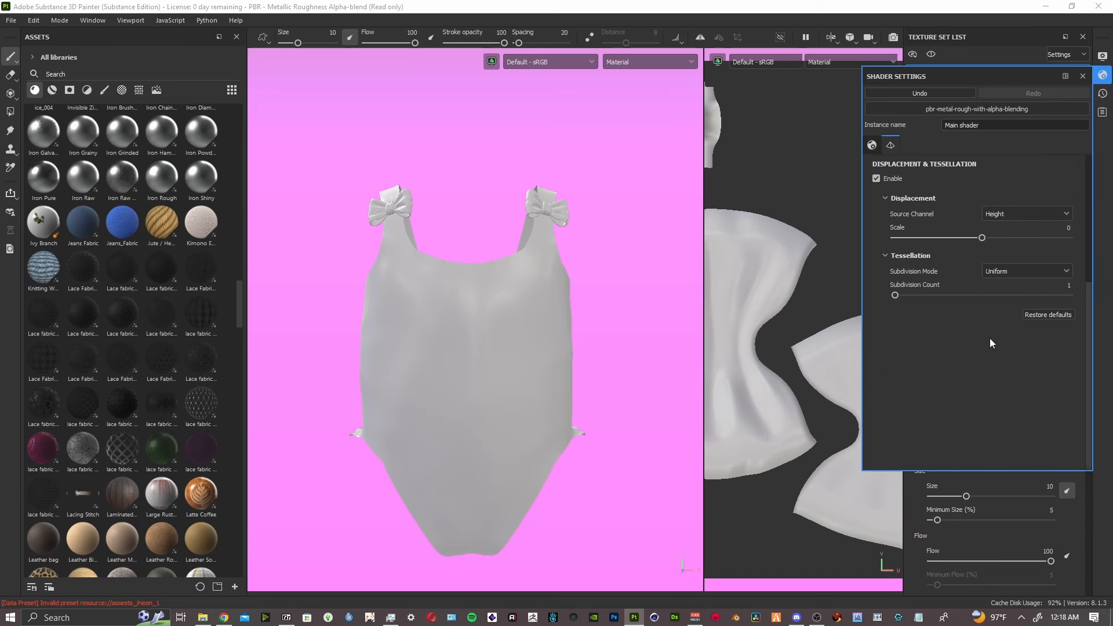
scroll(980, 350, up, 2)
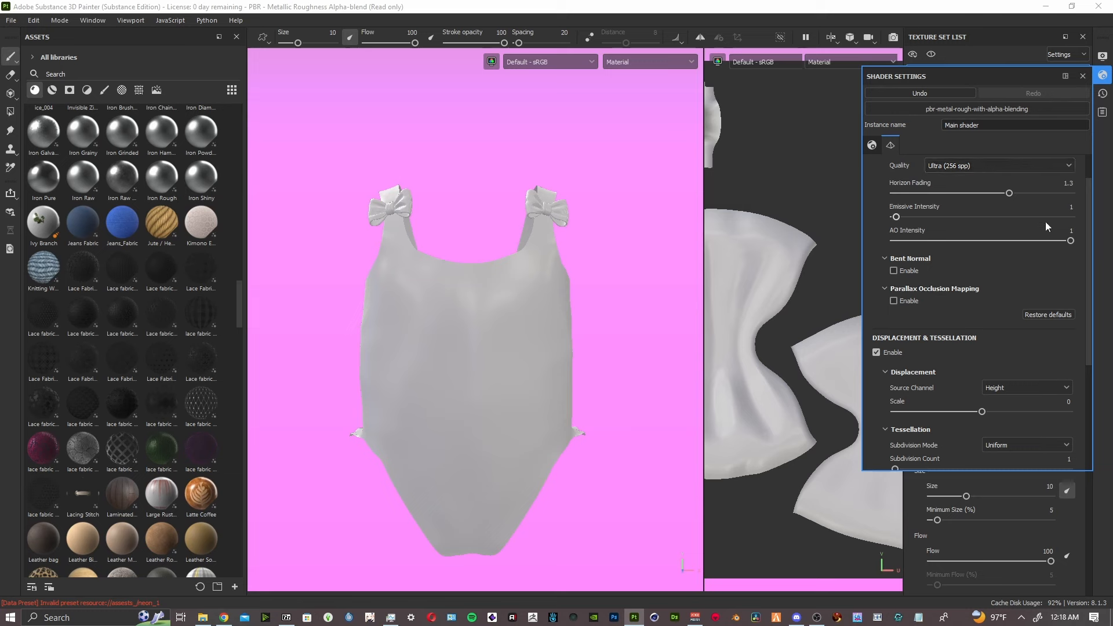
click(1078, 75)
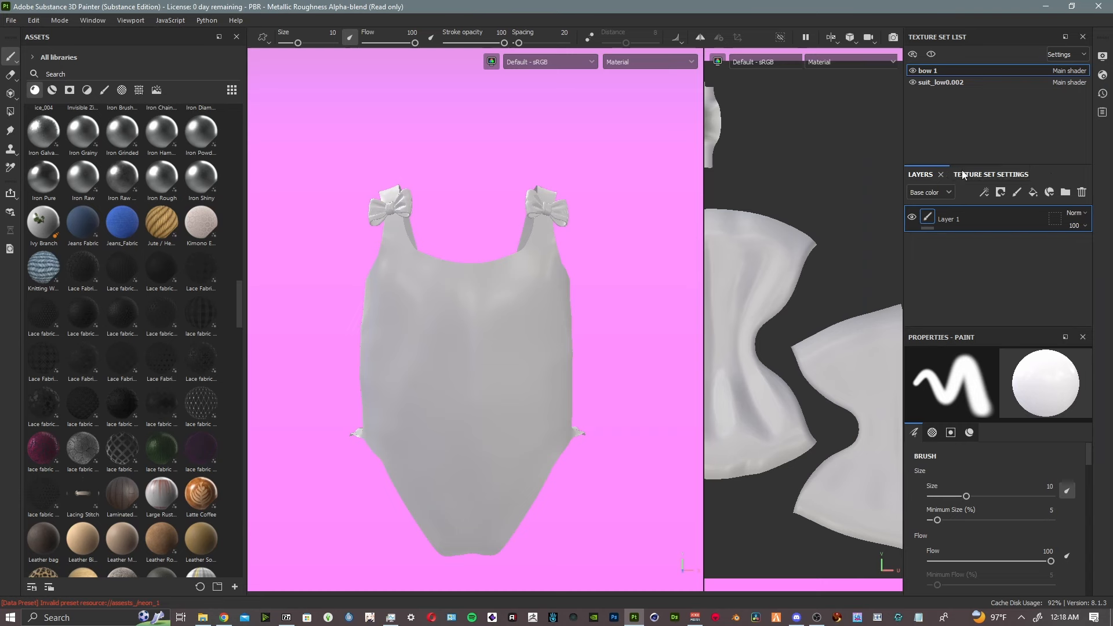
- Show the texture set settings for bow 1 in an enlarged area and look over its channels and mesh maps
click(981, 176)
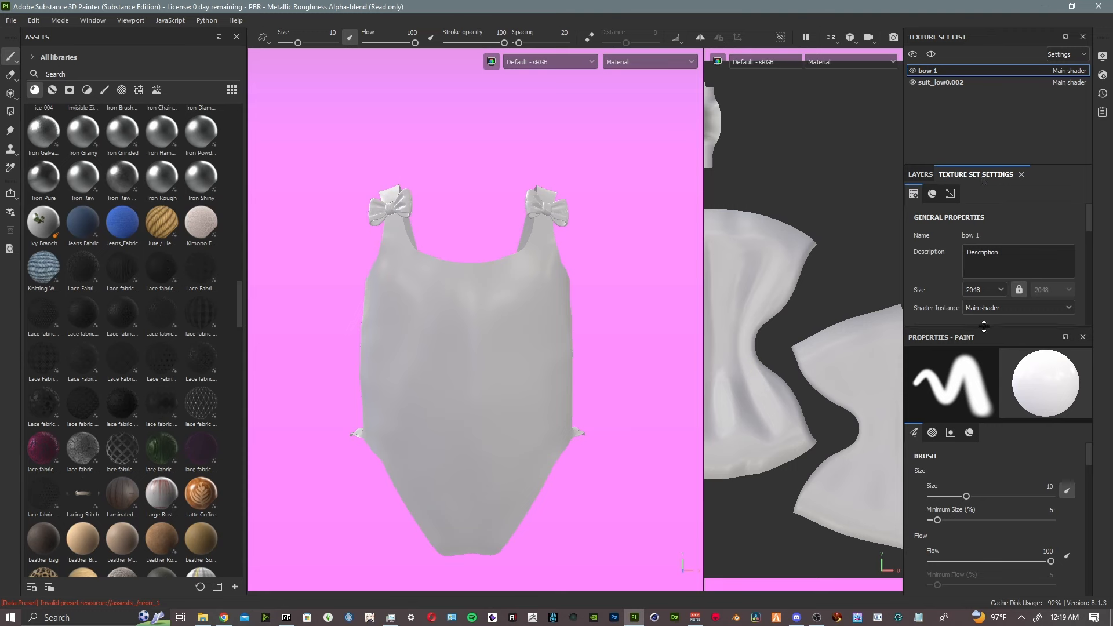
drag(988, 329, 1007, 461)
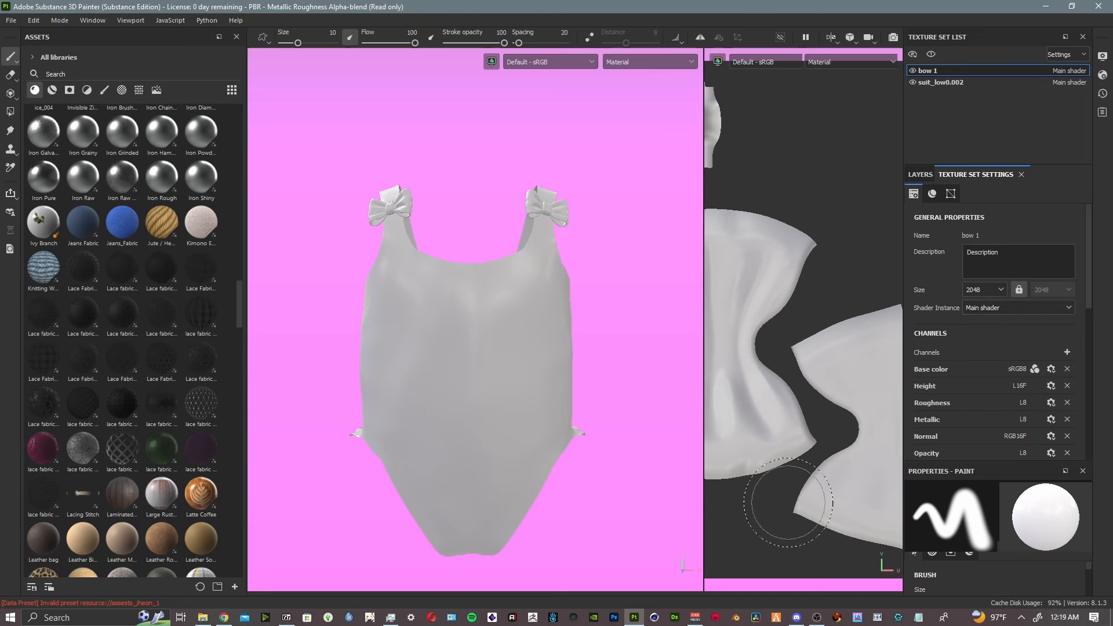
mouse_move(598, 343)
alt+mouse_down()
mouse_move(543, 416)
mouse_move(449, 398)
mouse_move(417, 338)
mouse_move(345, 400)
mouse_move(342, 424)
mouse_move(529, 462)
mouse_move(616, 390)
mouse_move(671, 387)
mouse_move(743, 405)
mouse_move(750, 330)
mouse_move(738, 308)
mouse_move(579, 325)
mouse_move(620, 242)
mouse_move(595, 350)
alt+mouse_up()
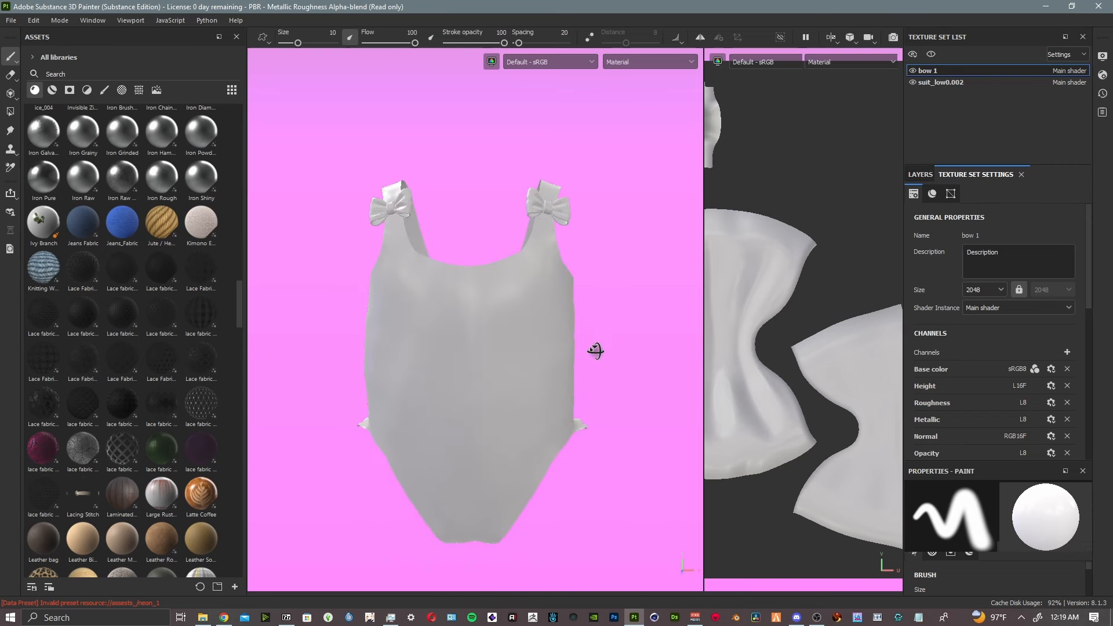
alt+middle_drag(524, 425, 562, 402)
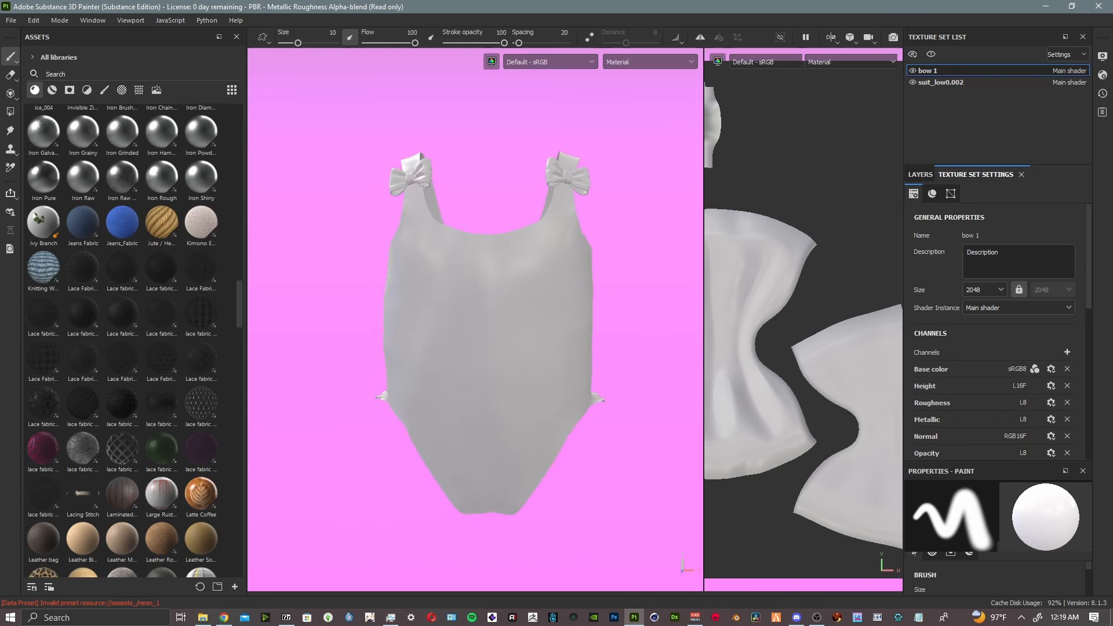
scroll(970, 409, down, 5)
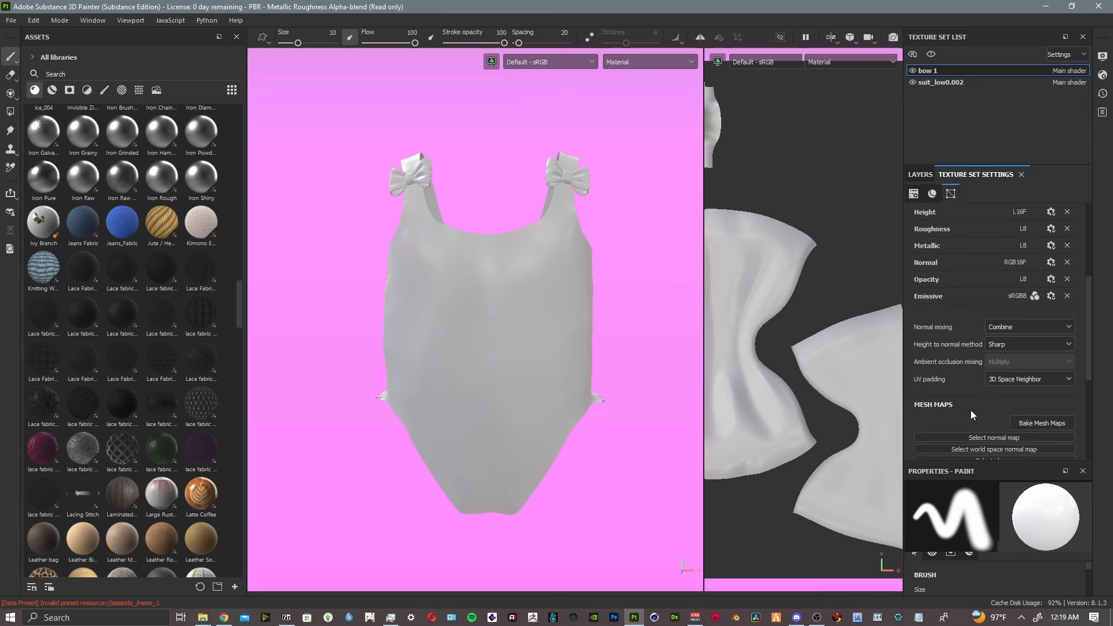
scroll(1064, 391, up, 5)
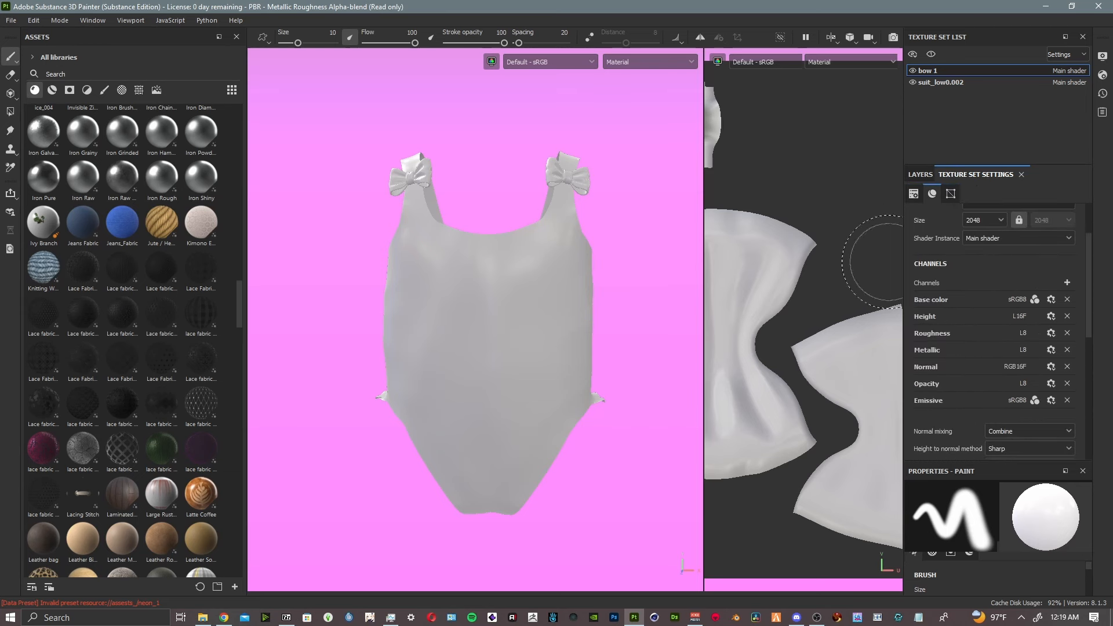
scroll(943, 322, down, 5)
scroll(943, 322, down, 2)
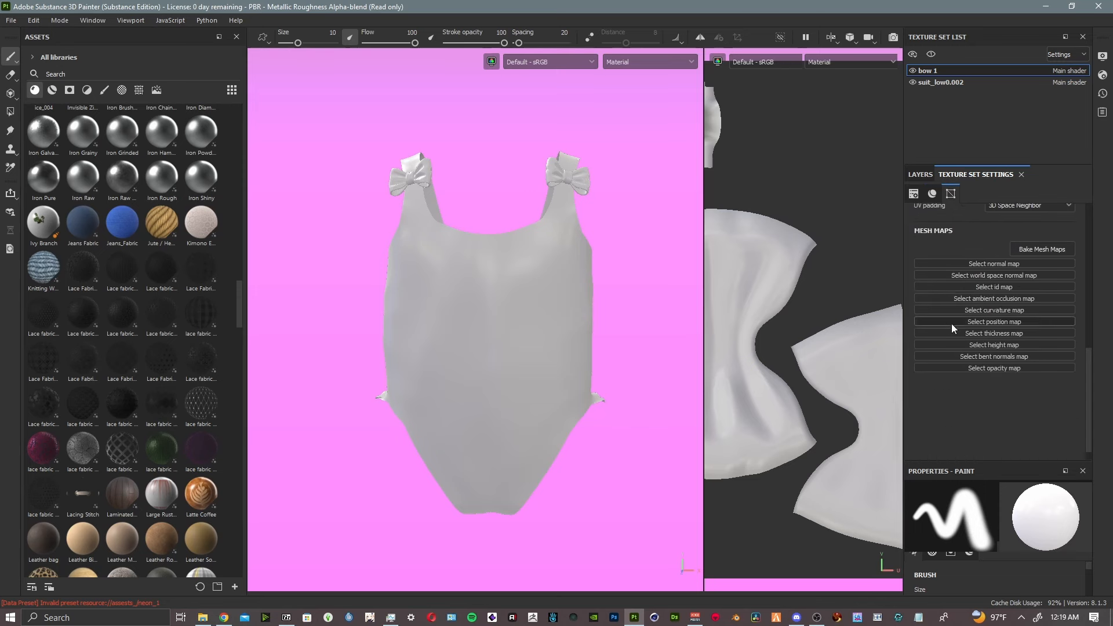
- Bake the selected mesh maps for the bow and suit texture sets with an output size of 2048
click(1045, 250)
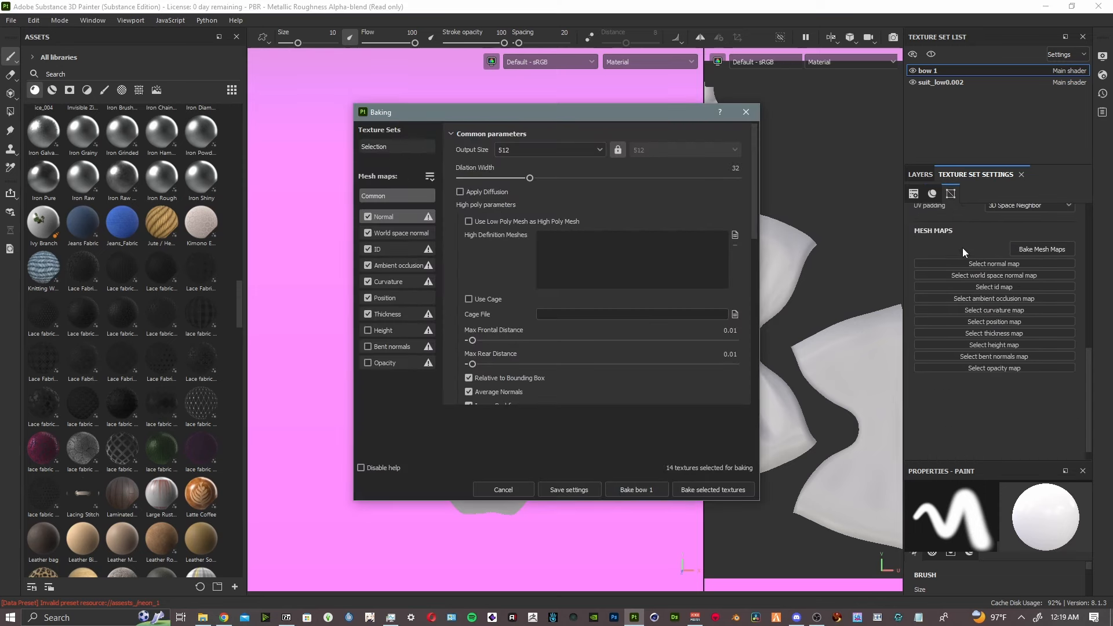
click(521, 148)
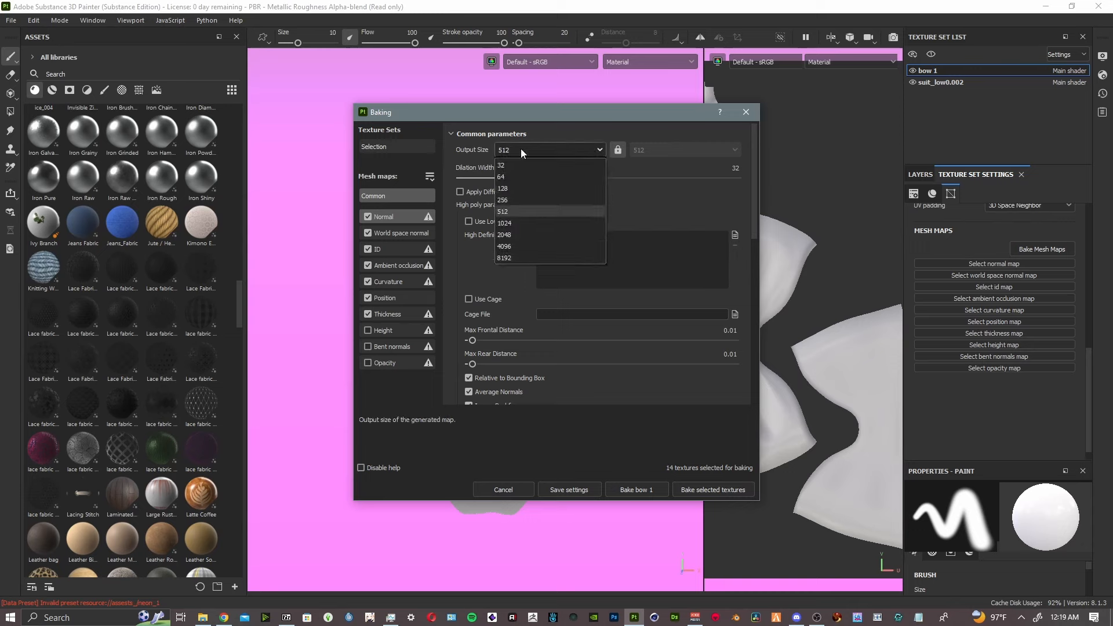
click(534, 233)
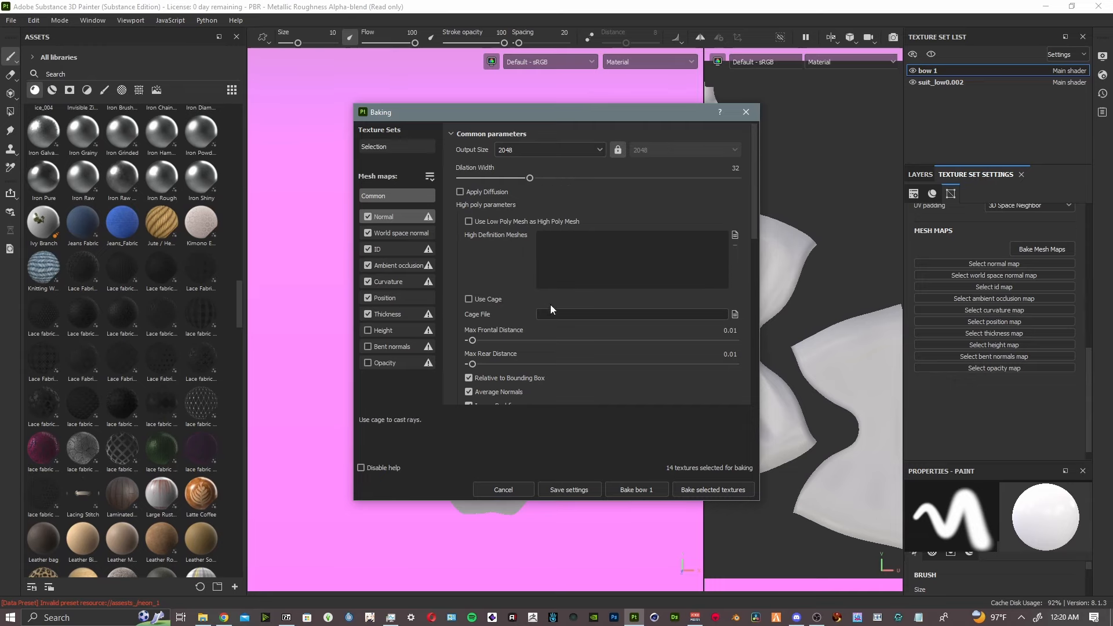
scroll(545, 299, down, 1)
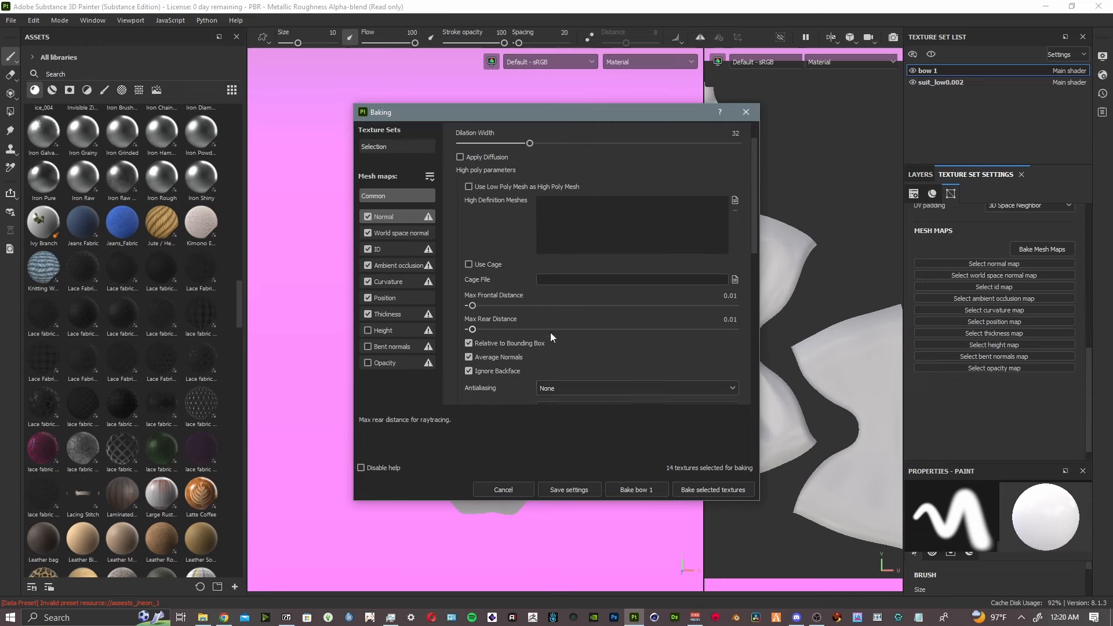
click(723, 490)
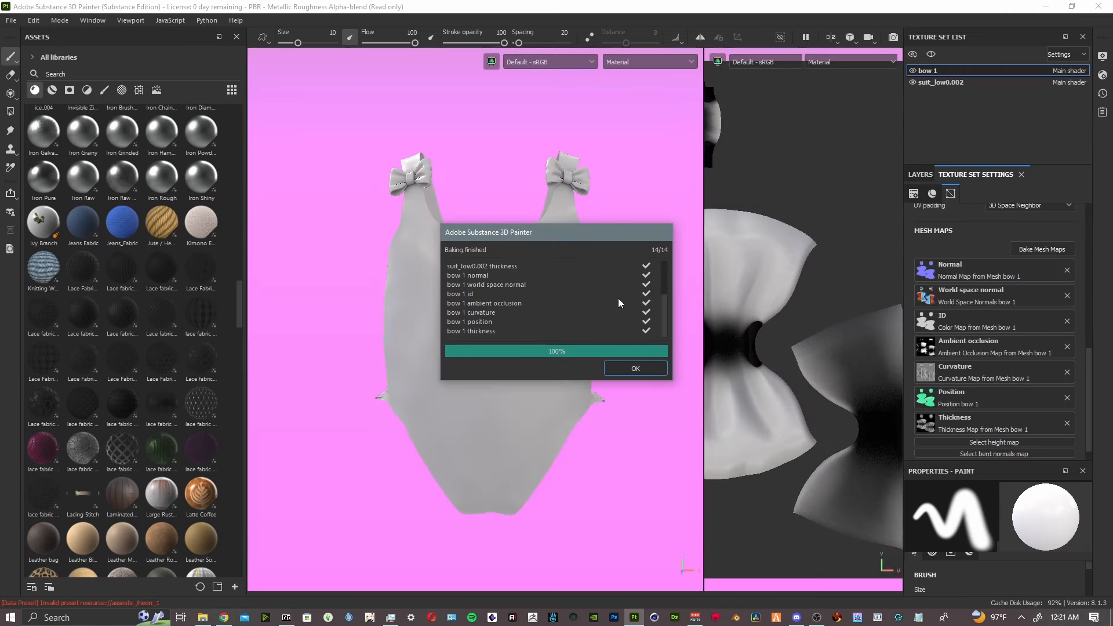
click(654, 365)
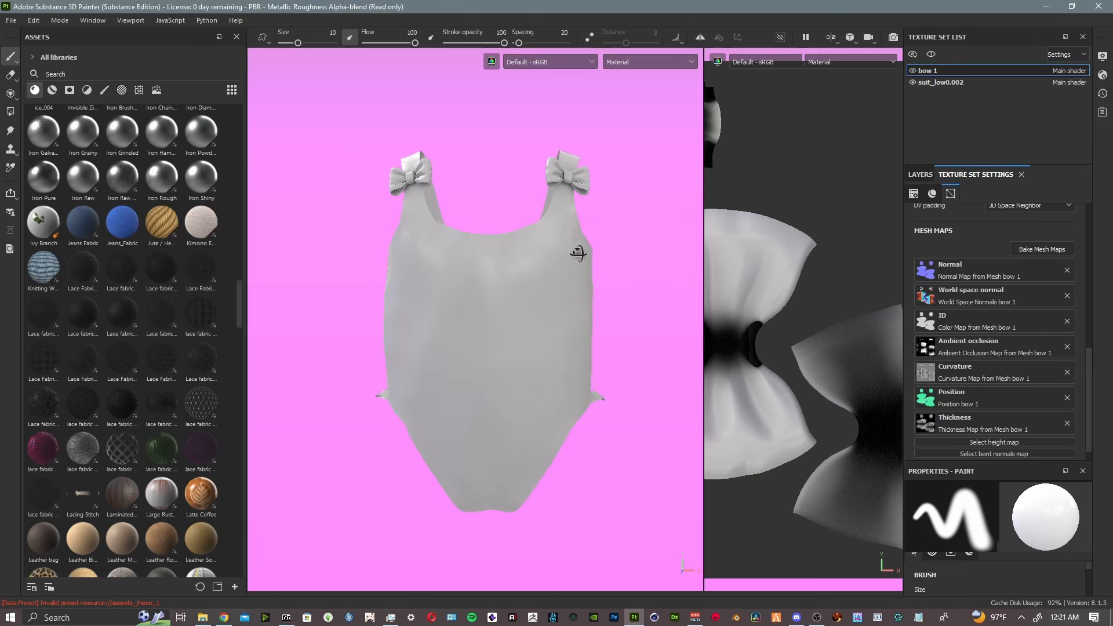
- Examine the baked shading on a shoulder bow up close and check the AO Intensity at 1 in the shader settings
mouse_move(576, 251)
alt+mouse_down()
mouse_move(635, 282)
mouse_move(827, 223)
mouse_move(643, 296)
mouse_move(632, 353)
mouse_move(540, 330)
mouse_move(566, 261)
alt+mouse_up()
alt+middle_drag(566, 260, 552, 385)
scroll(538, 338, up, 4)
scroll(592, 299, up, 3)
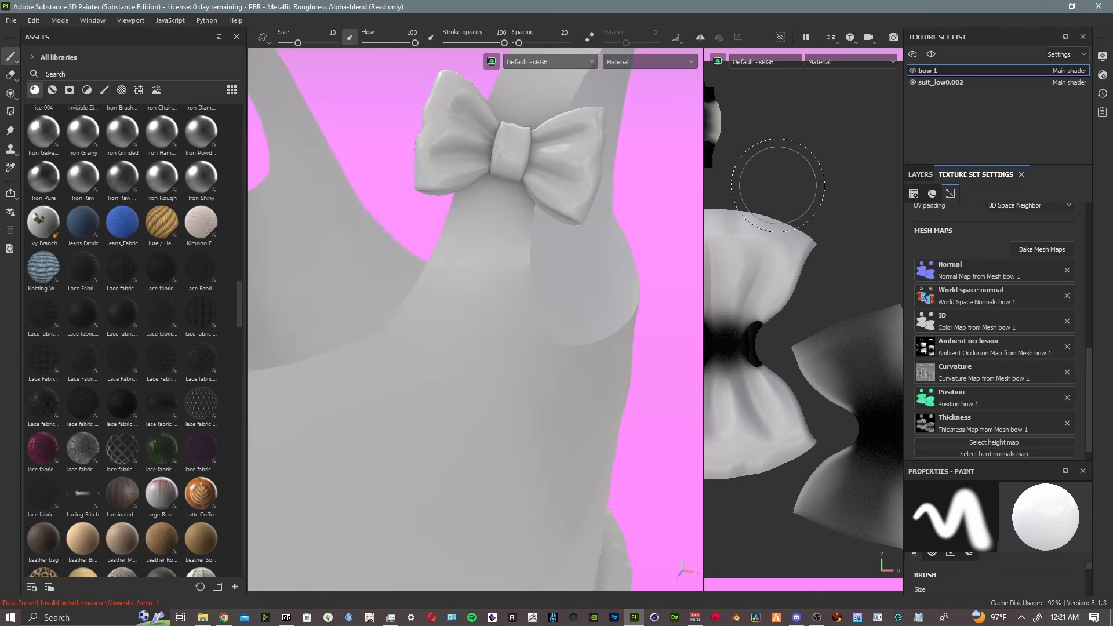
click(1103, 76)
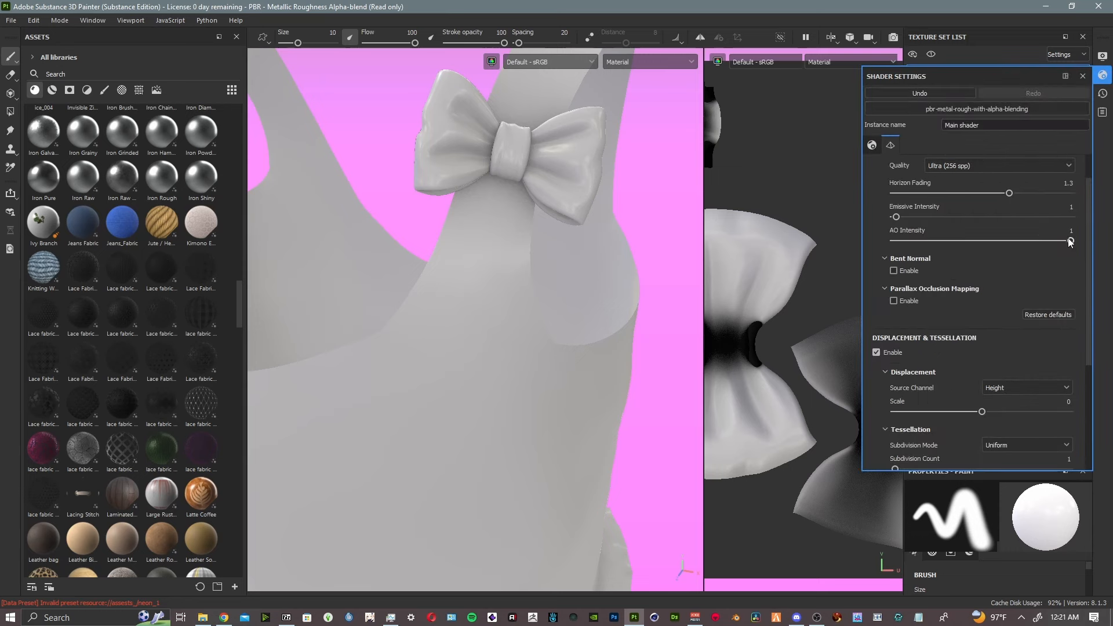
mouse_move(1069, 241)
mouse_down()
mouse_move(935, 243)
mouse_move(1083, 245)
mouse_up()
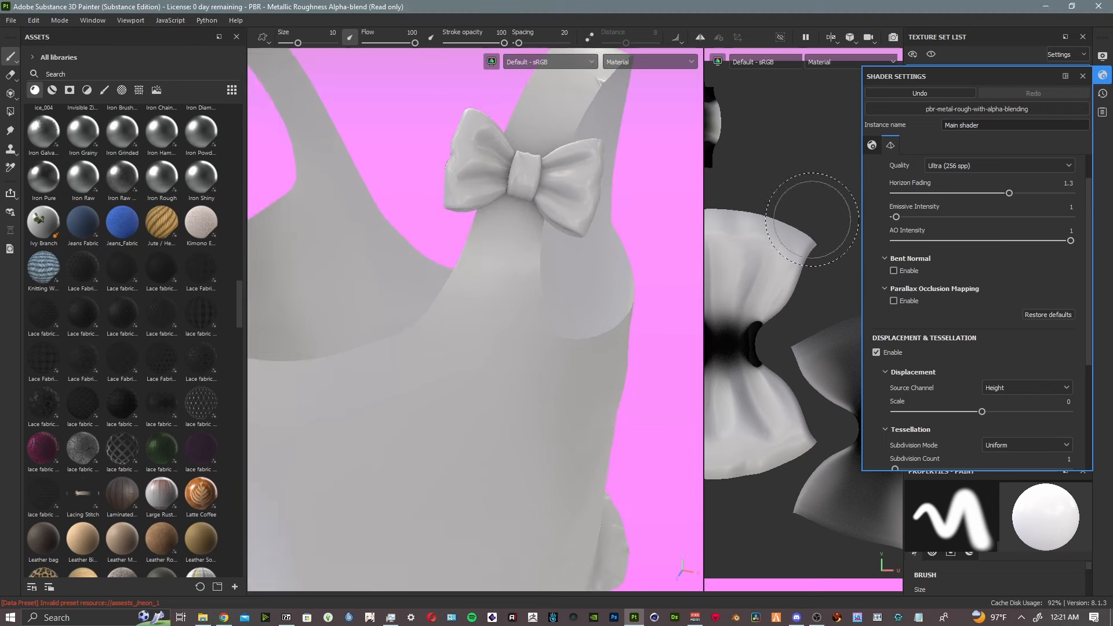
- Inspect the baked suit, straps and bow folds from several angles and distances, ending on a front view
scroll(541, 323, down, 6)
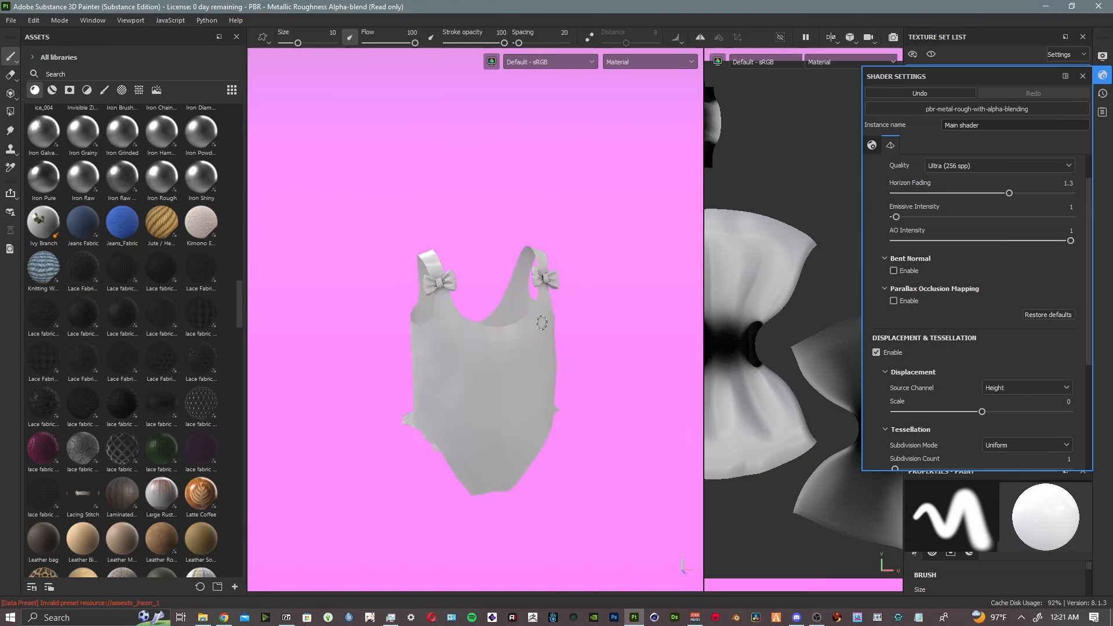
scroll(621, 286, up, 5)
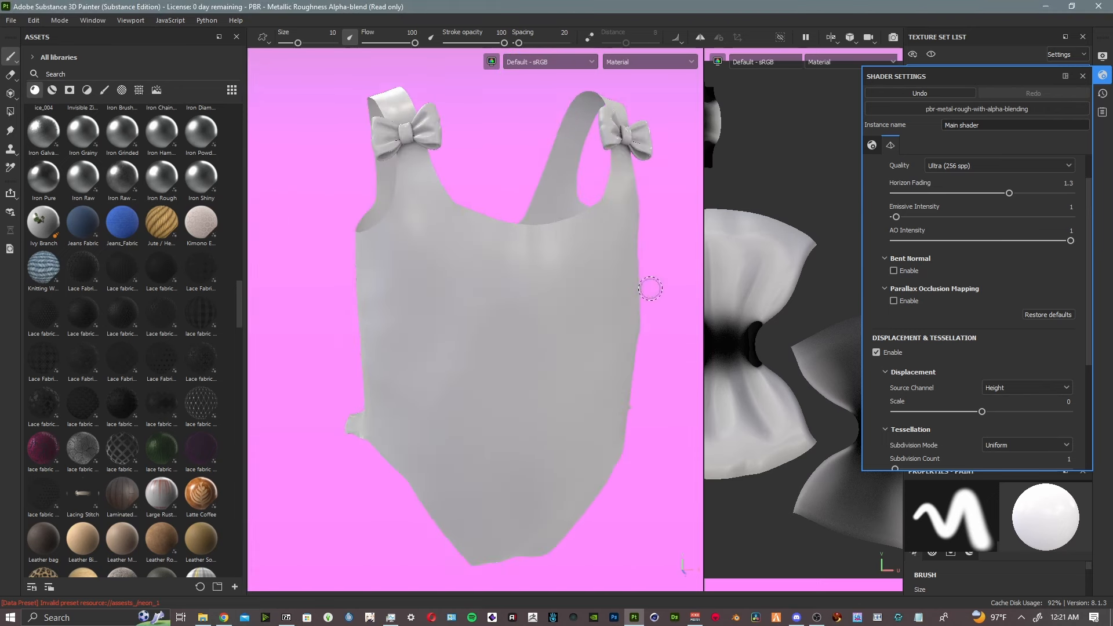
alt+drag(649, 288, 591, 326)
alt+middle_drag(611, 313, 588, 385)
scroll(618, 346, up, 3)
alt+middle_drag(619, 323, 605, 398)
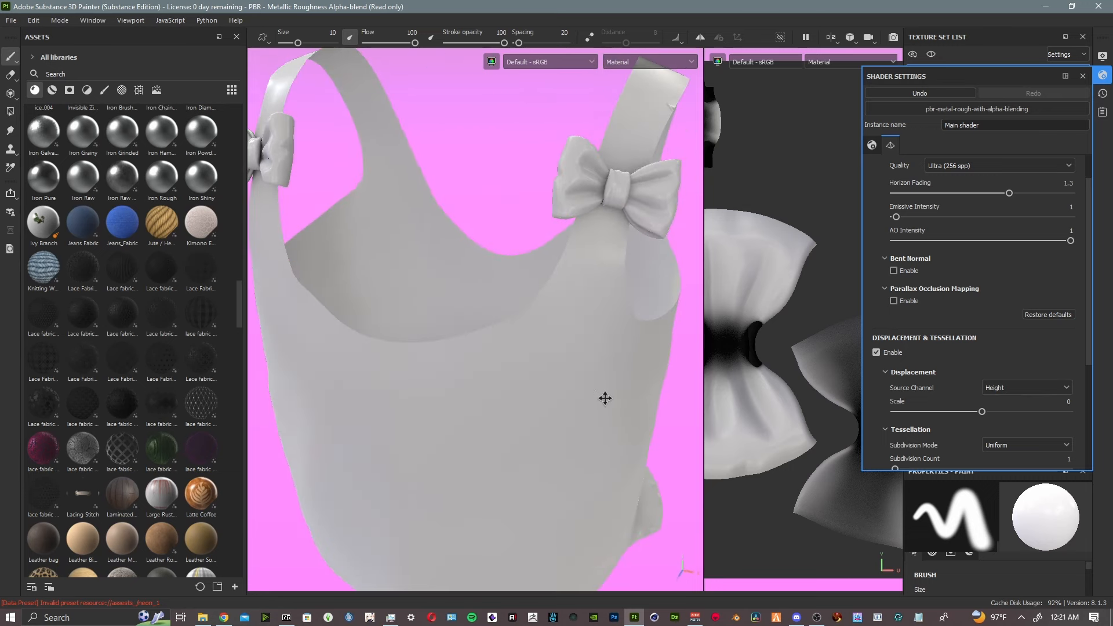
alt+drag(621, 341, 551, 357)
alt+middle_drag(579, 294, 418, 461)
scroll(498, 362, up, 4)
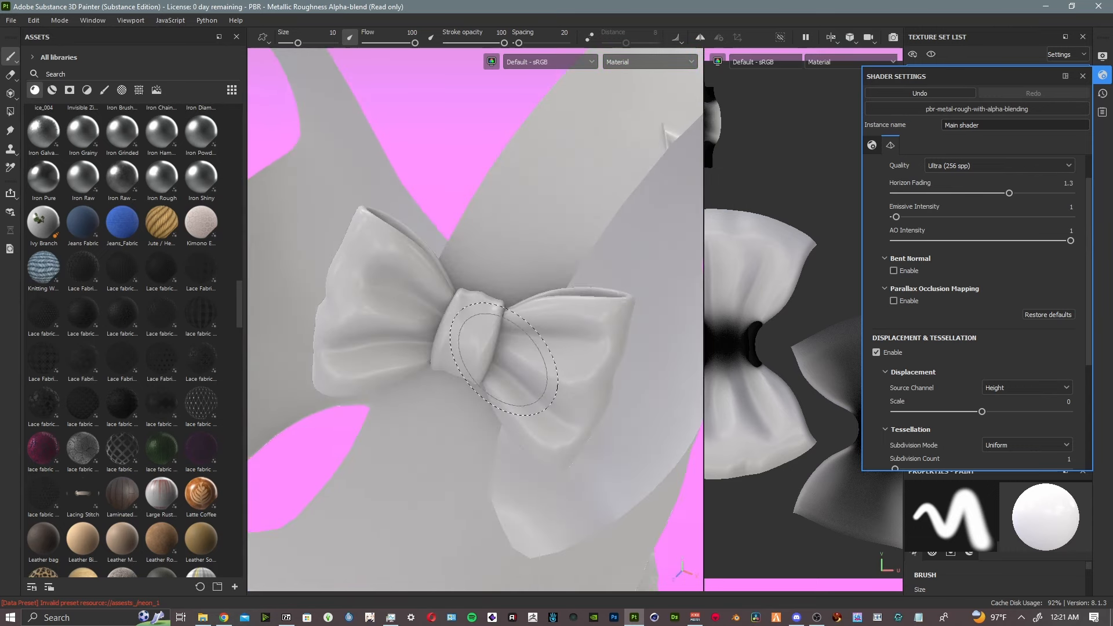
scroll(504, 359, up, 2)
alt+middle_drag(492, 348, 406, 483)
scroll(499, 396, down, 1)
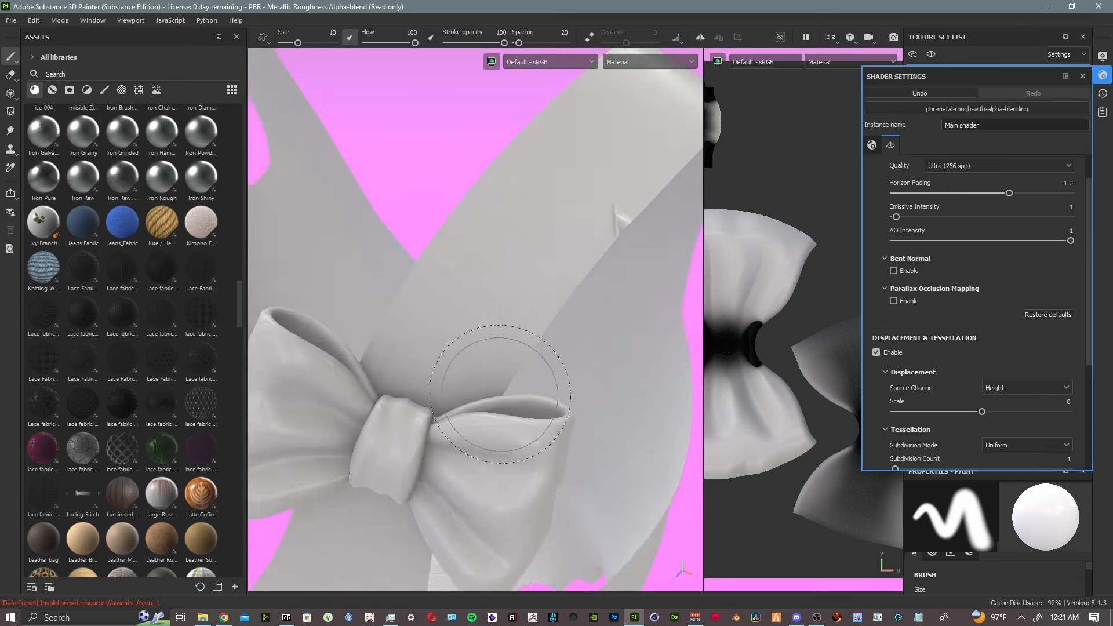
scroll(499, 394, down, 8)
alt+middle_drag(499, 394, 576, 255)
mouse_move(577, 256)
alt+mouse_down()
mouse_move(635, 179)
mouse_move(600, 264)
mouse_move(586, 261)
alt+mouse_up()
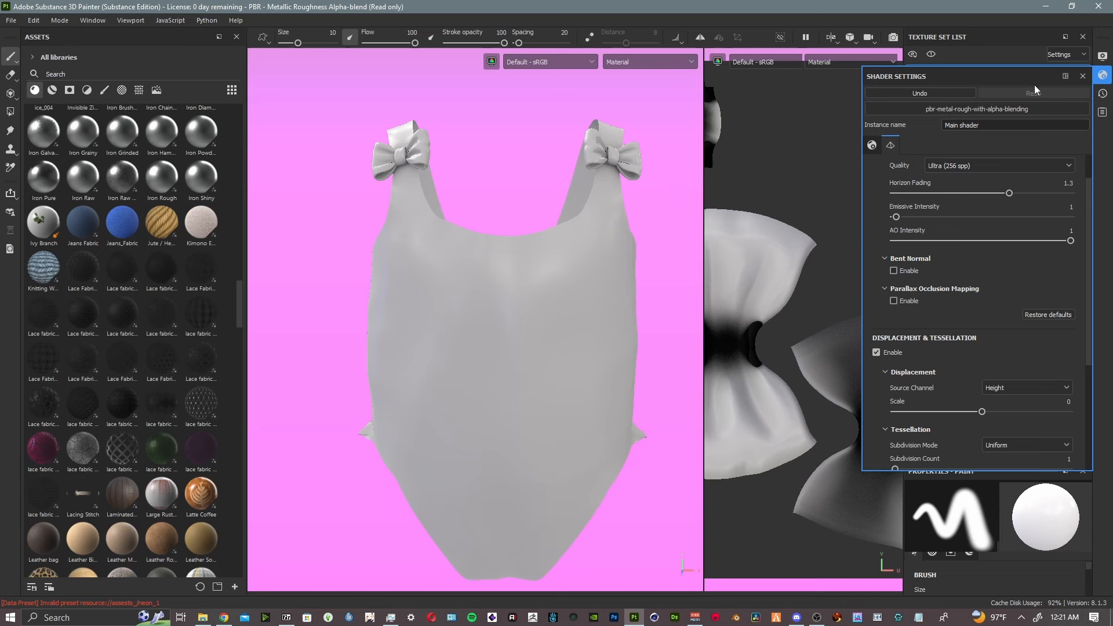
- Set the Environment Opacity to 100 and view the suit from farther away against the environment background
click(1103, 56)
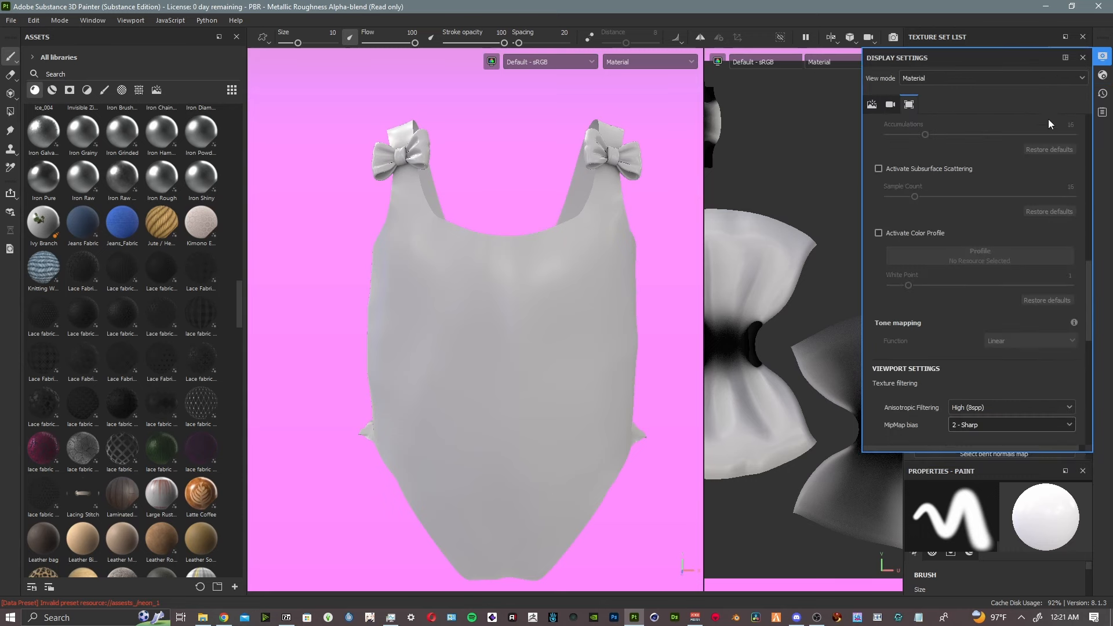
scroll(1032, 172, up, 10)
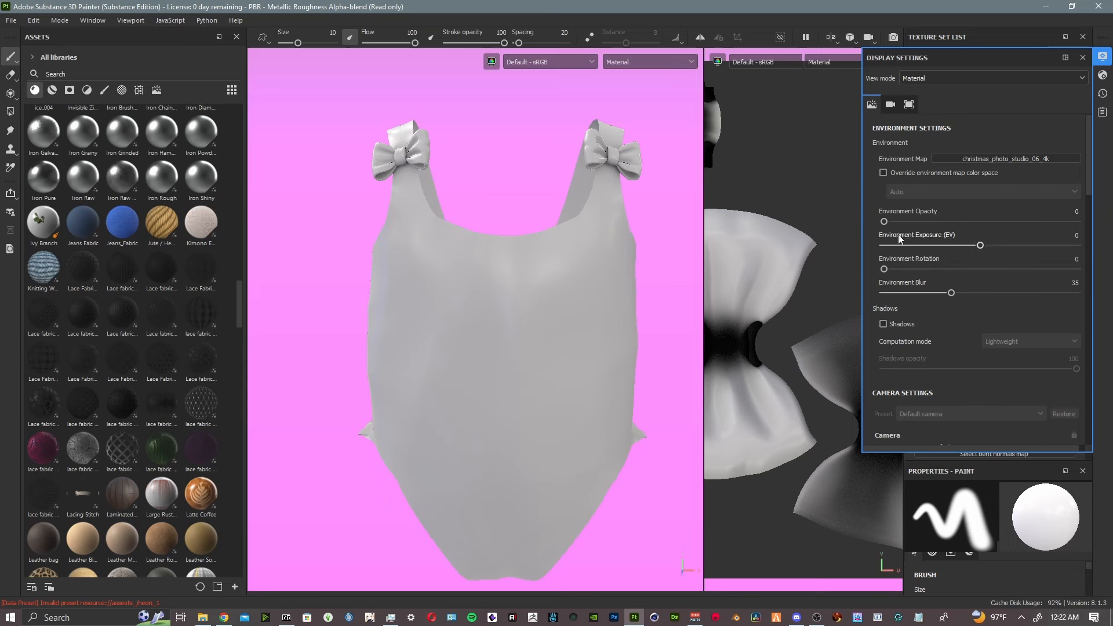
drag(886, 221, 1090, 221)
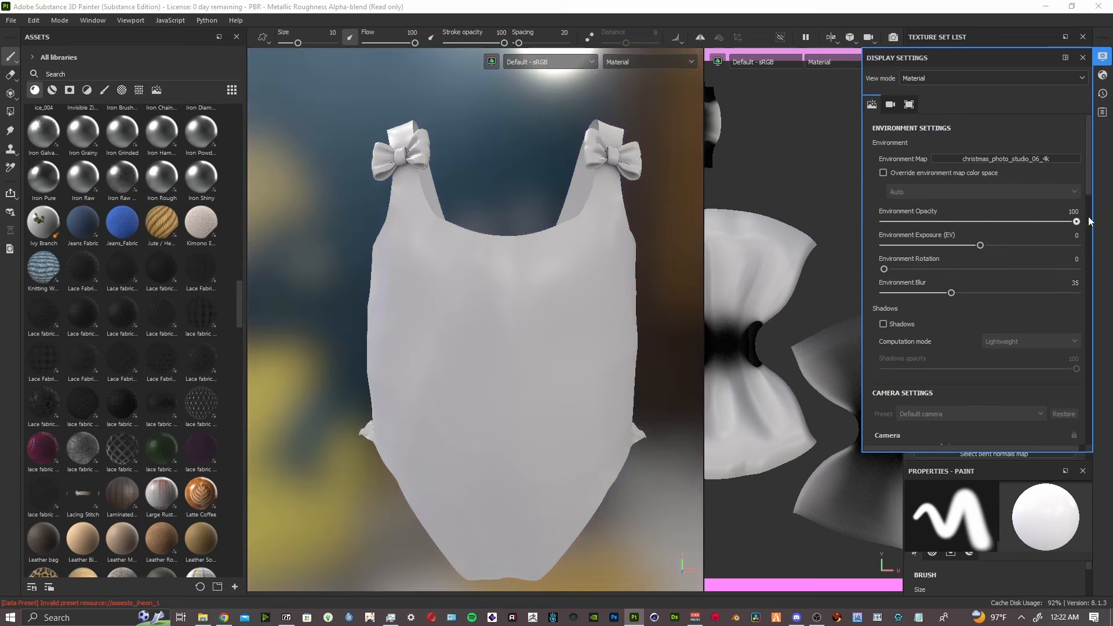
scroll(623, 297, down, 15)
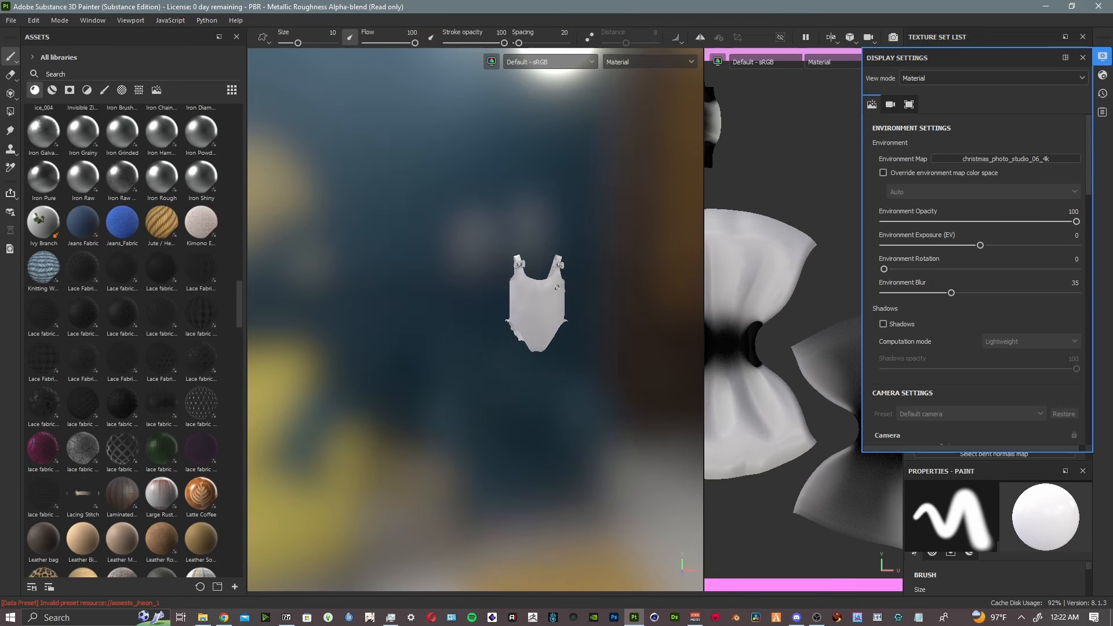
scroll(566, 282, up, 5)
scroll(579, 63, down, 7)
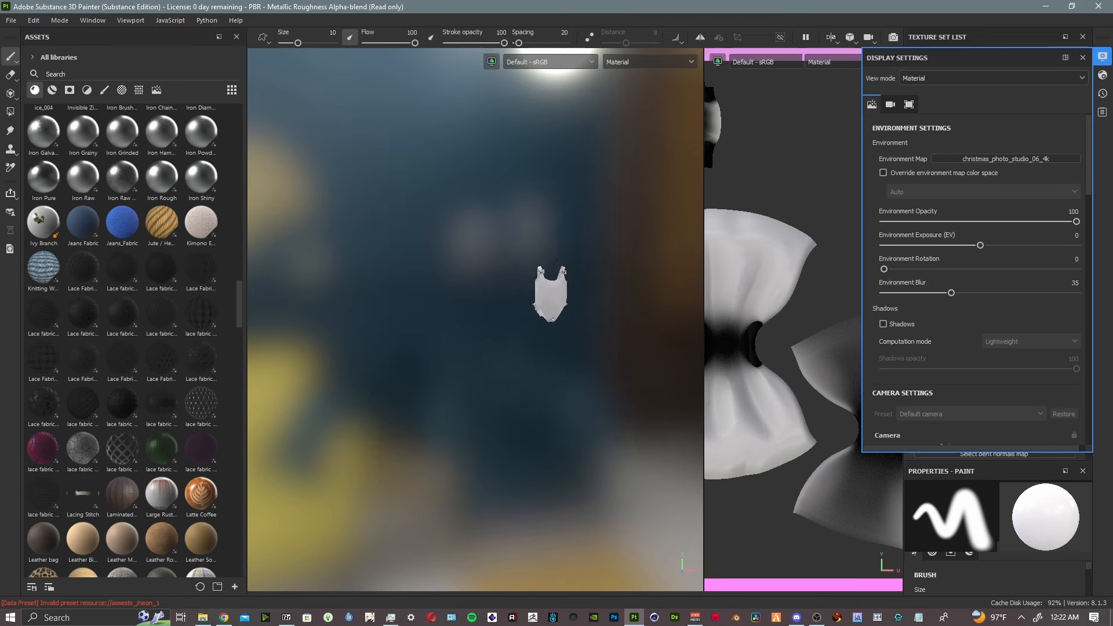
- Frame the suit and set the Environment Rotation to 167, viewing it against the environment from farther away
key(f)
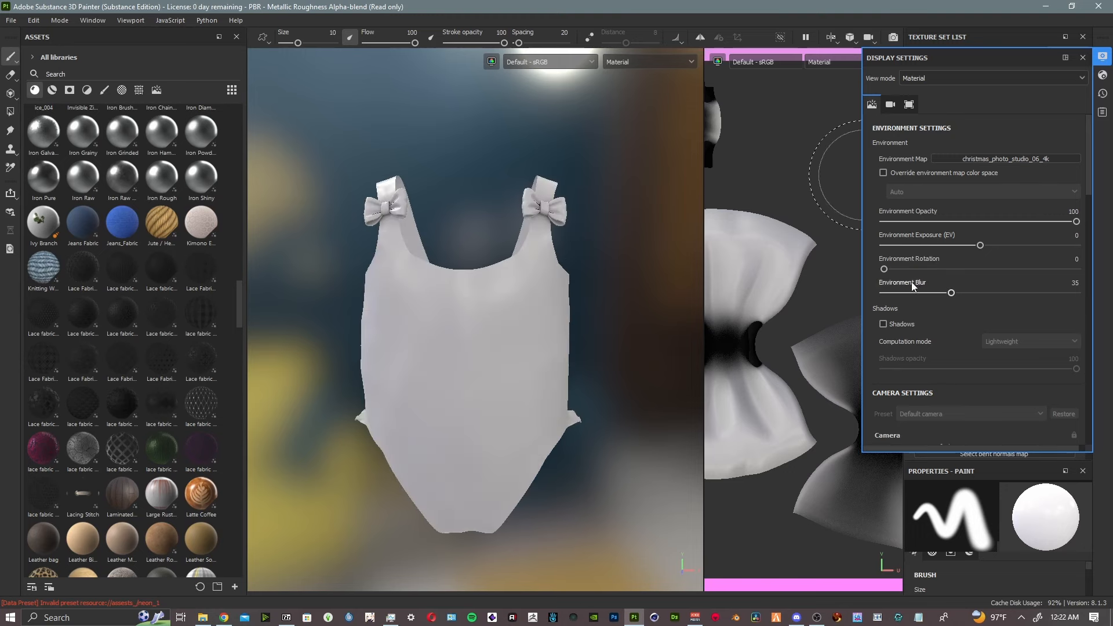
drag(884, 270, 934, 269)
alt+right_drag(548, 249, 373, 264)
alt+right_drag(692, 273, 638, 278)
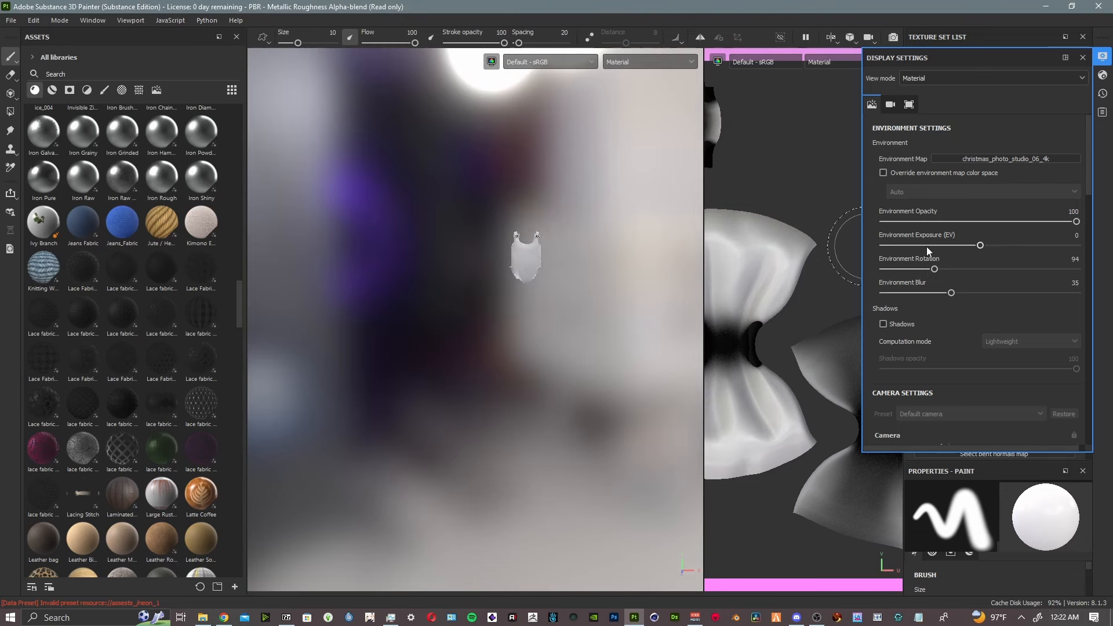
drag(937, 269, 973, 269)
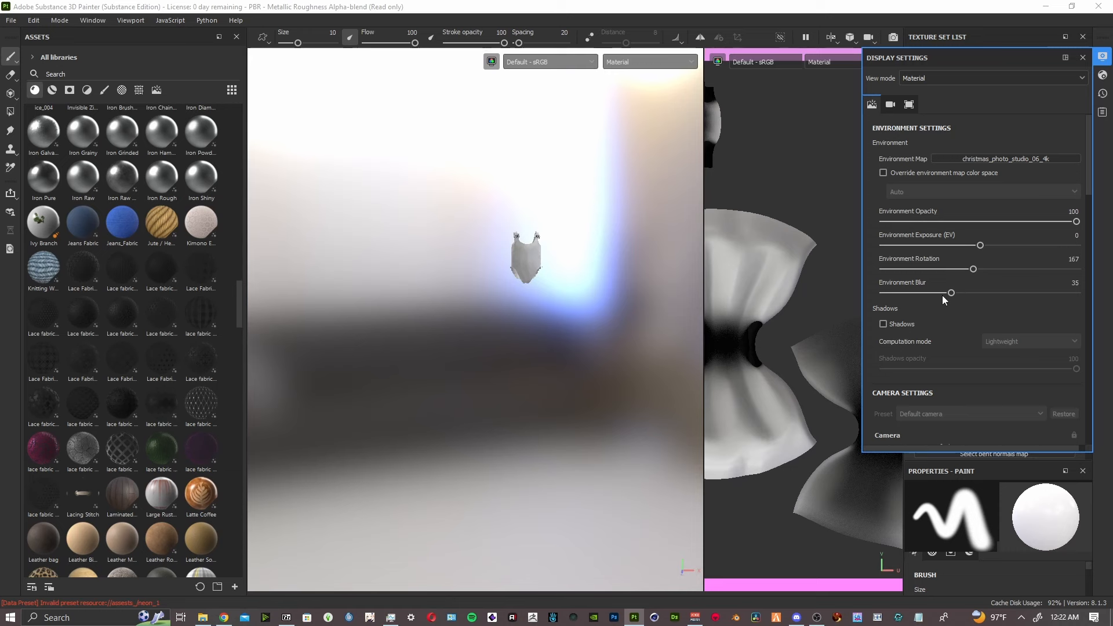
- Set the Environment Blur to 0 and view the suit against the sharp background from several angles
drag(951, 293, 884, 293)
scroll(485, 213, up, 5)
scroll(486, 213, up, 5)
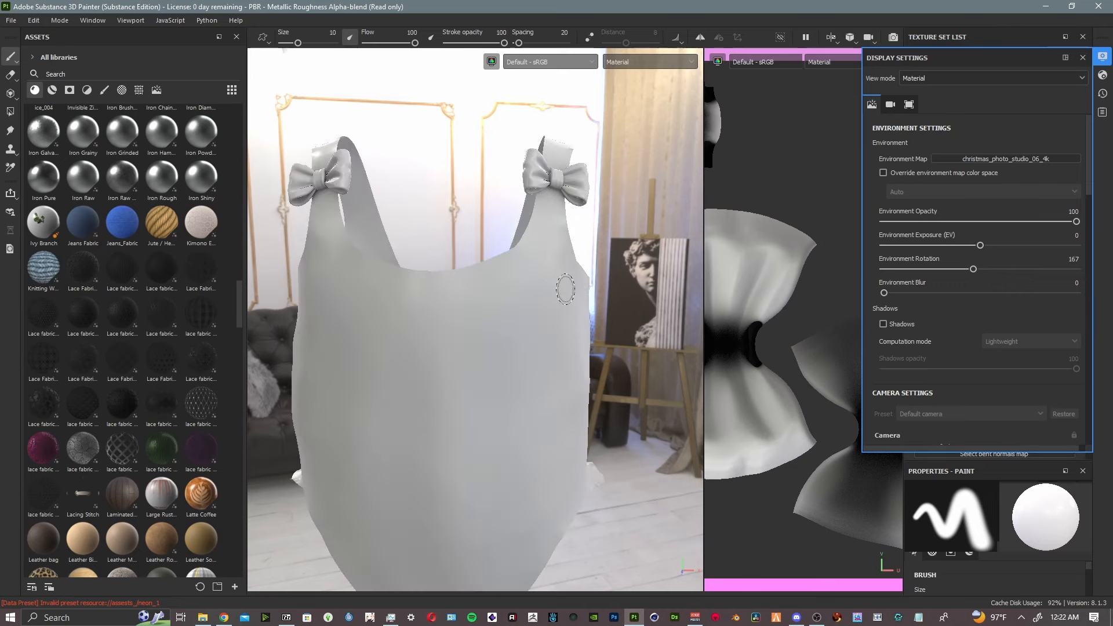
alt+drag(568, 291, 661, 224)
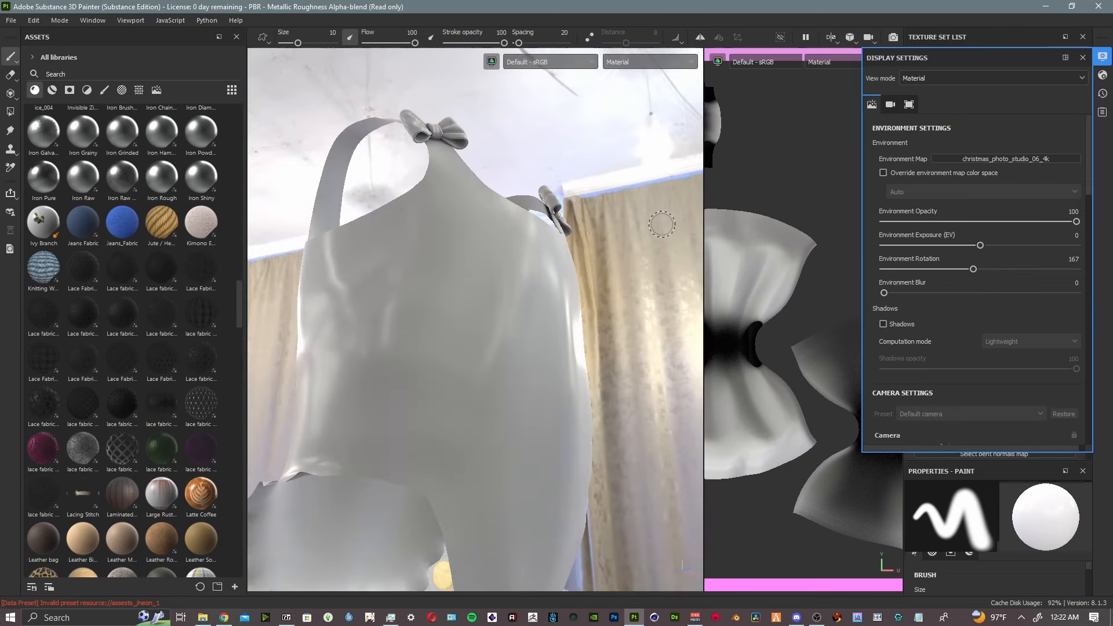
mouse_move(885, 292)
mouse_down()
mouse_move(1063, 294)
mouse_move(869, 291)
mouse_up()
mouse_move(519, 181)
alt+mouse_down()
mouse_move(449, 227)
mouse_move(321, 261)
mouse_move(3, 242)
mouse_move(42, 229)
mouse_move(264, 259)
mouse_move(512, 229)
alt+mouse_up()
alt+drag(460, 310, 405, 290)
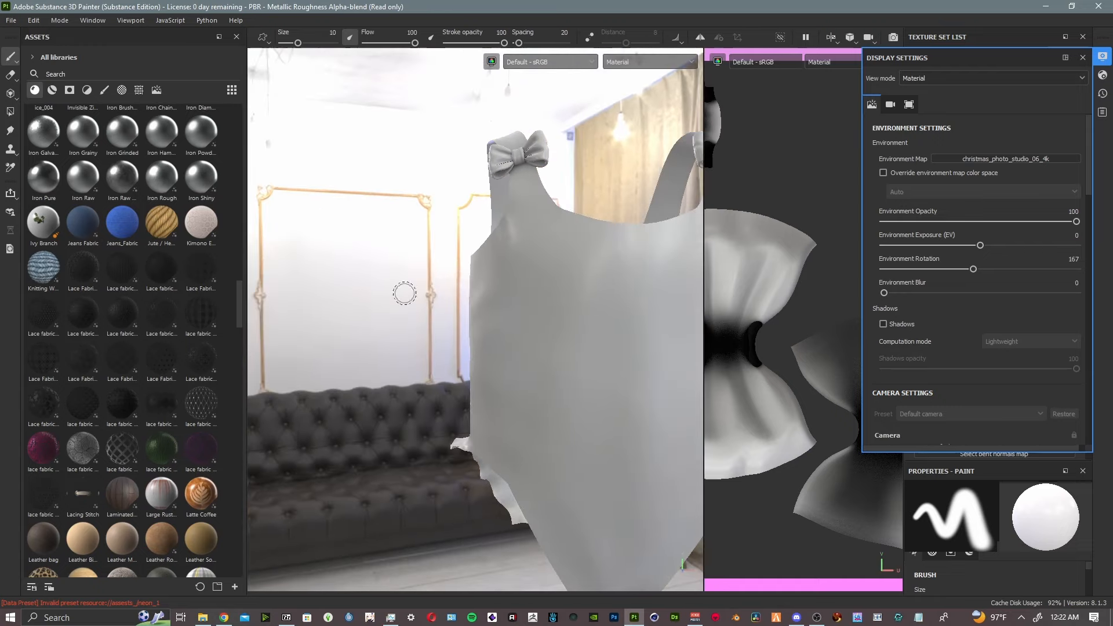
- Center the suit in a front view and set the Environment Opacity to 0
alt+middle_drag(405, 290, 466, 304)
alt+drag(466, 303, 390, 298)
drag(1076, 226, 881, 233)
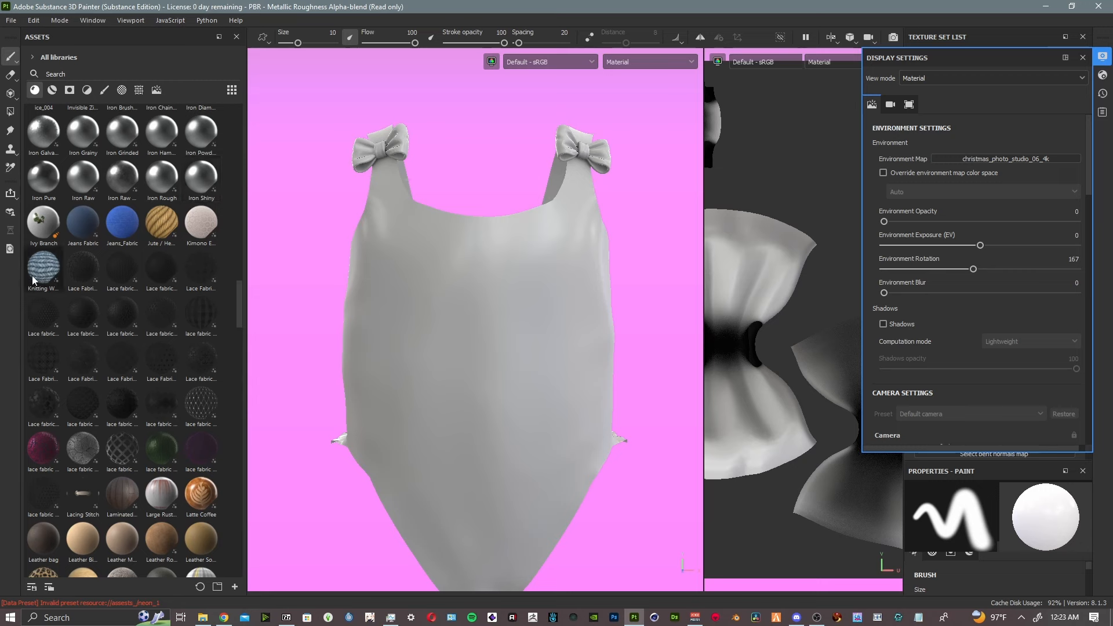
- Apply the Knitting Wool material to the suit mesh and inspect the pattern at the side seam
drag(36, 270, 371, 325)
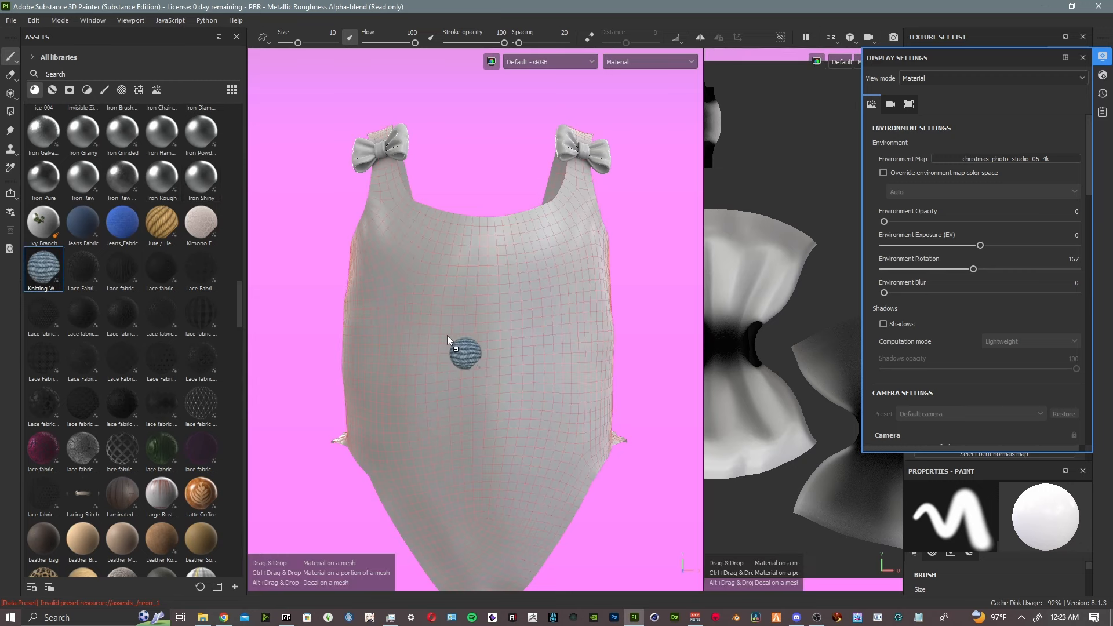
drag(447, 335, 447, 335)
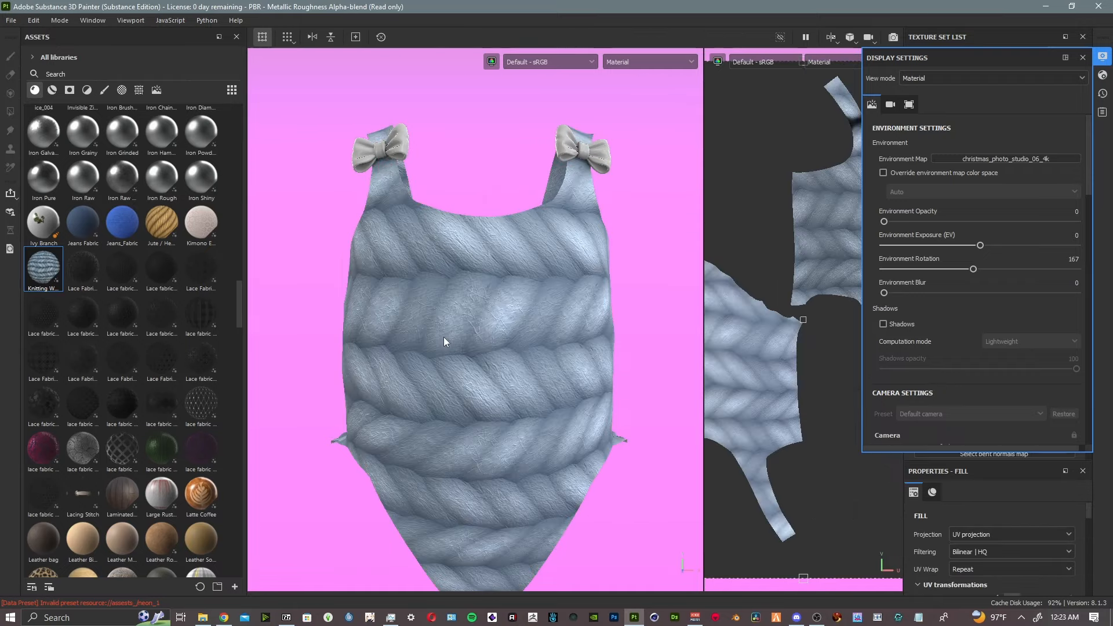
scroll(462, 331, down, 3)
alt+drag(553, 312, 327, 330)
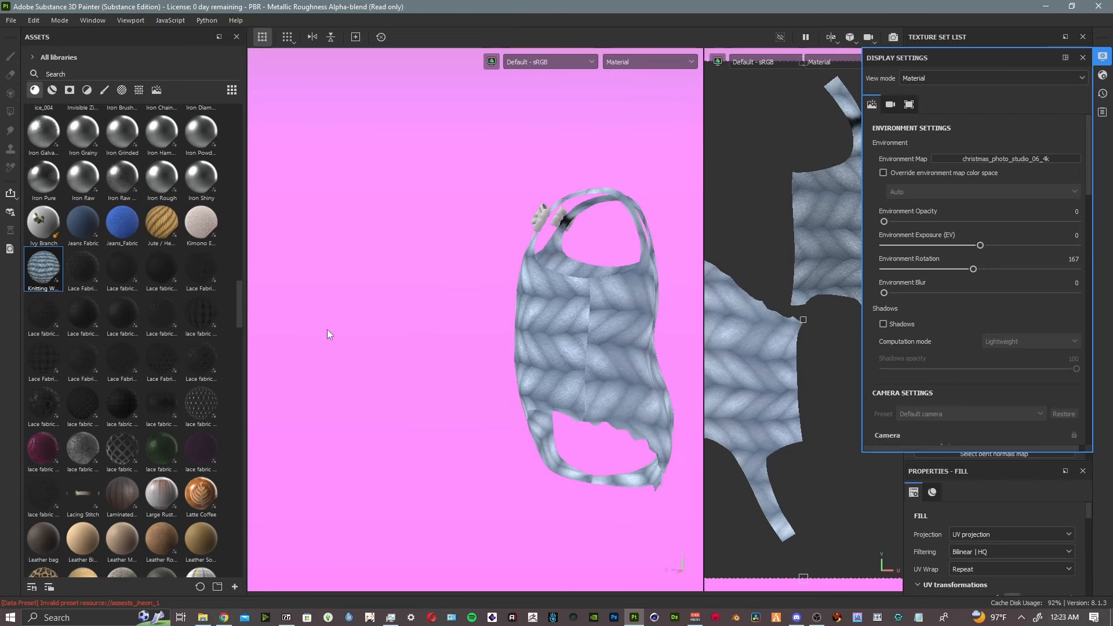
scroll(548, 313, up, 5)
alt+drag(543, 328, 408, 301)
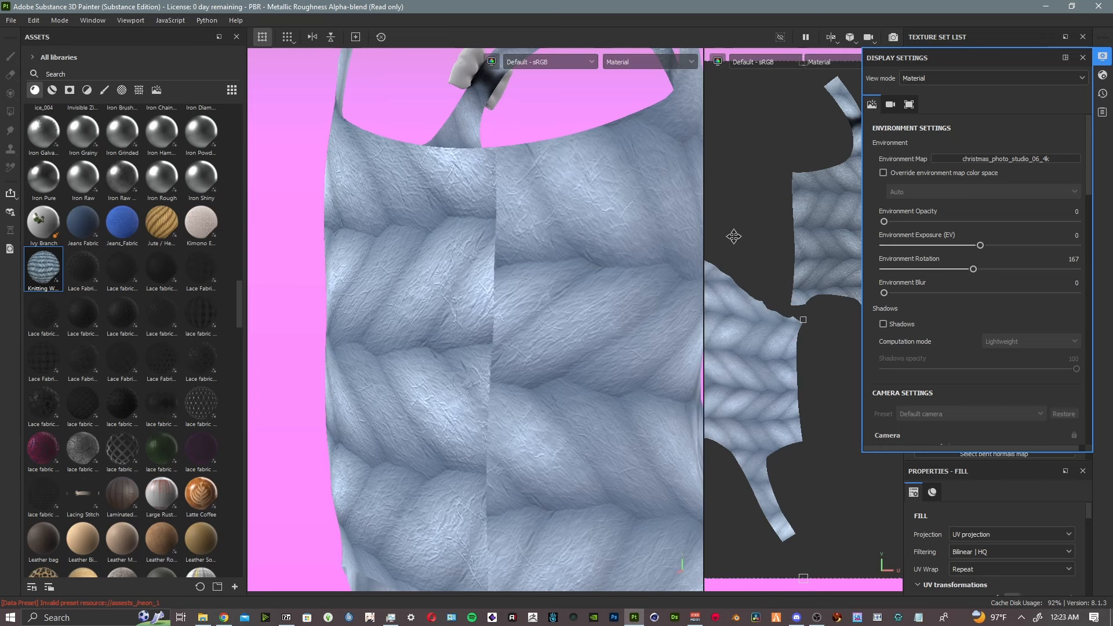
- Close the display settings, show the suit's layer stack, and enlarge the fill properties and the 3D view
click(1082, 58)
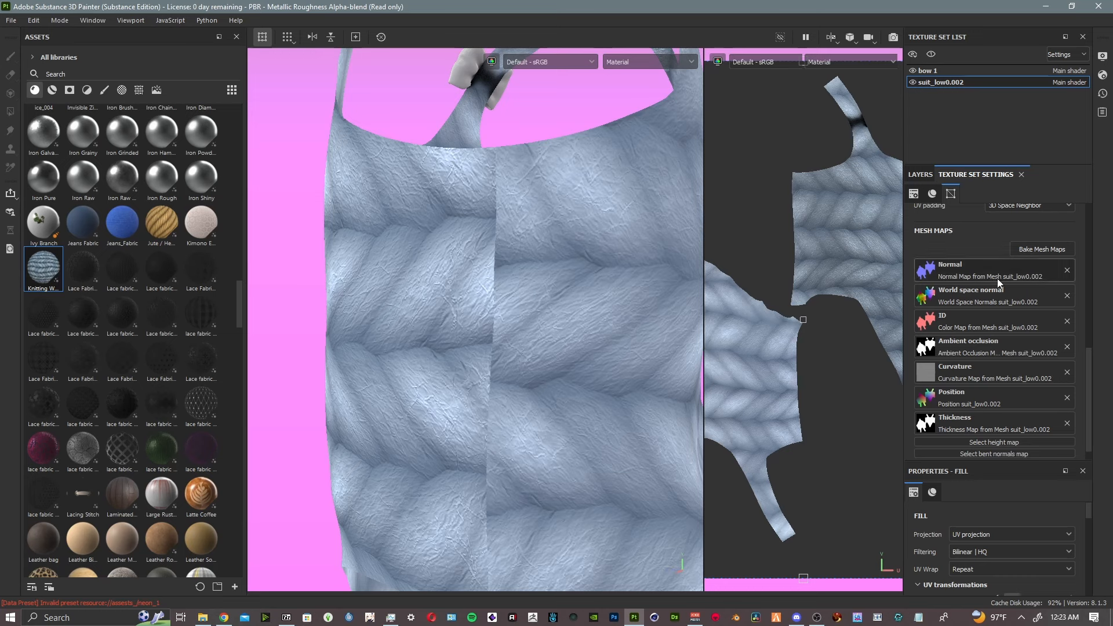
scroll(1046, 290, up, 3)
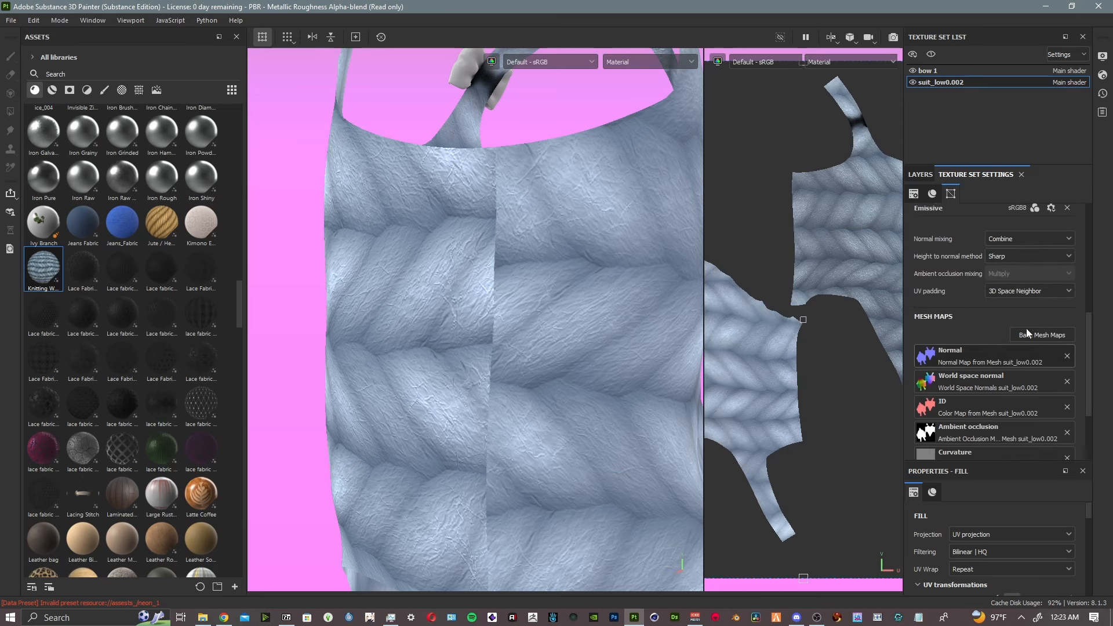
scroll(1024, 331, up, 8)
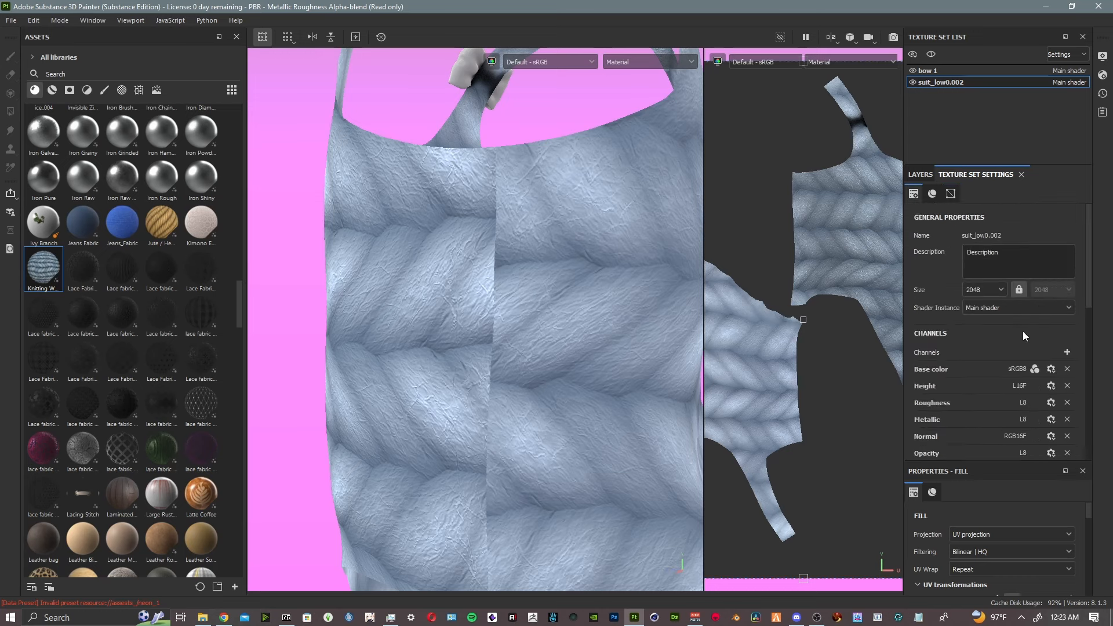
click(925, 175)
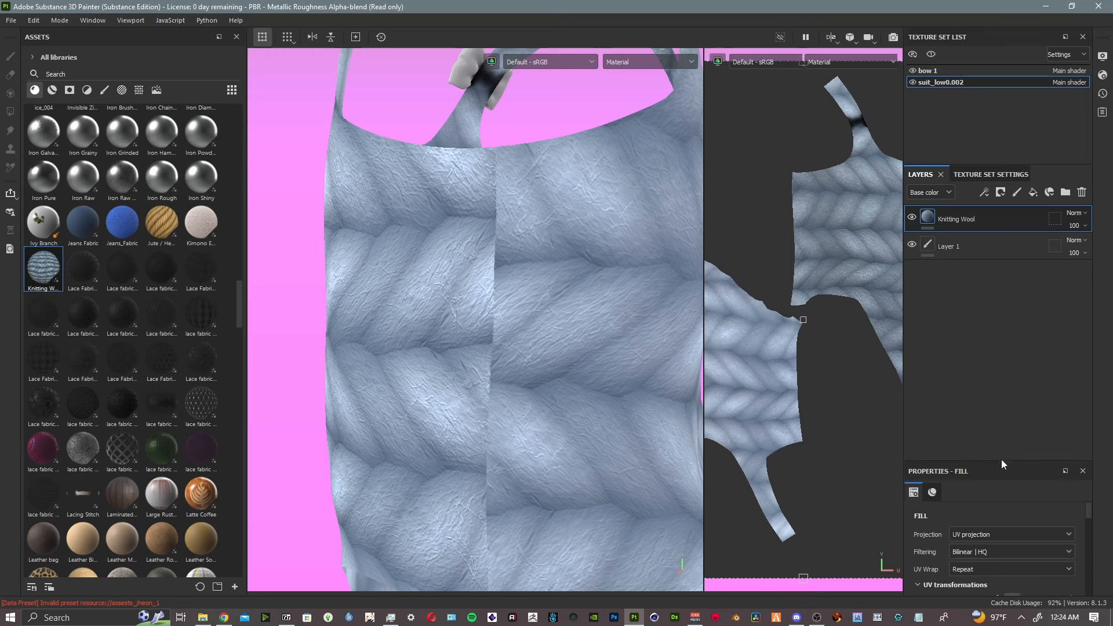
drag(1002, 461, 990, 274)
scroll(550, 401, down, 5)
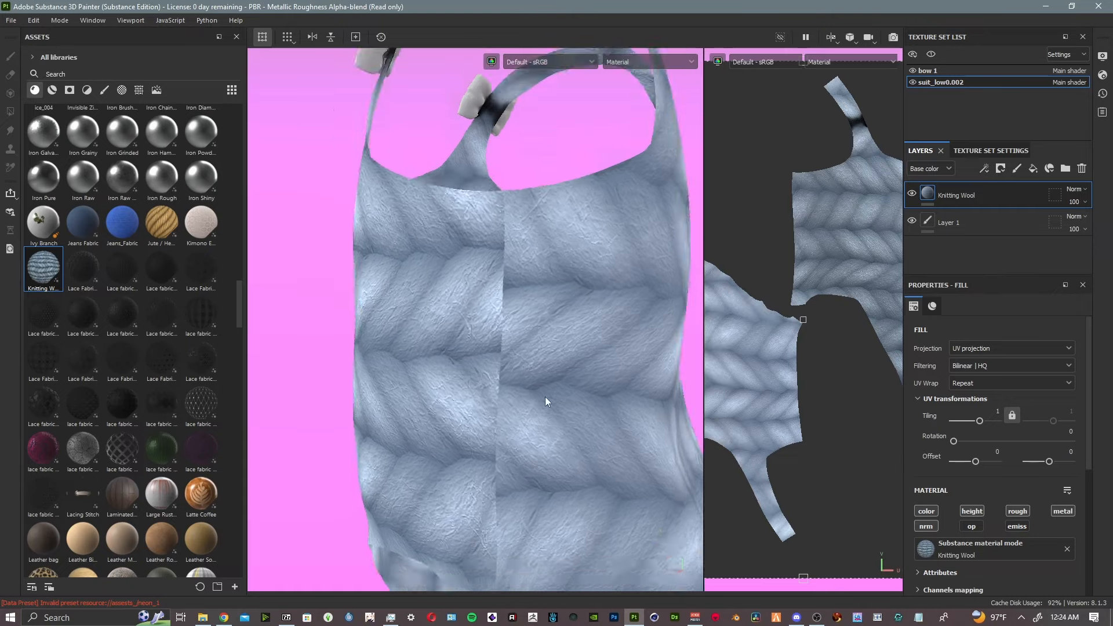
alt+drag(586, 424, 628, 390)
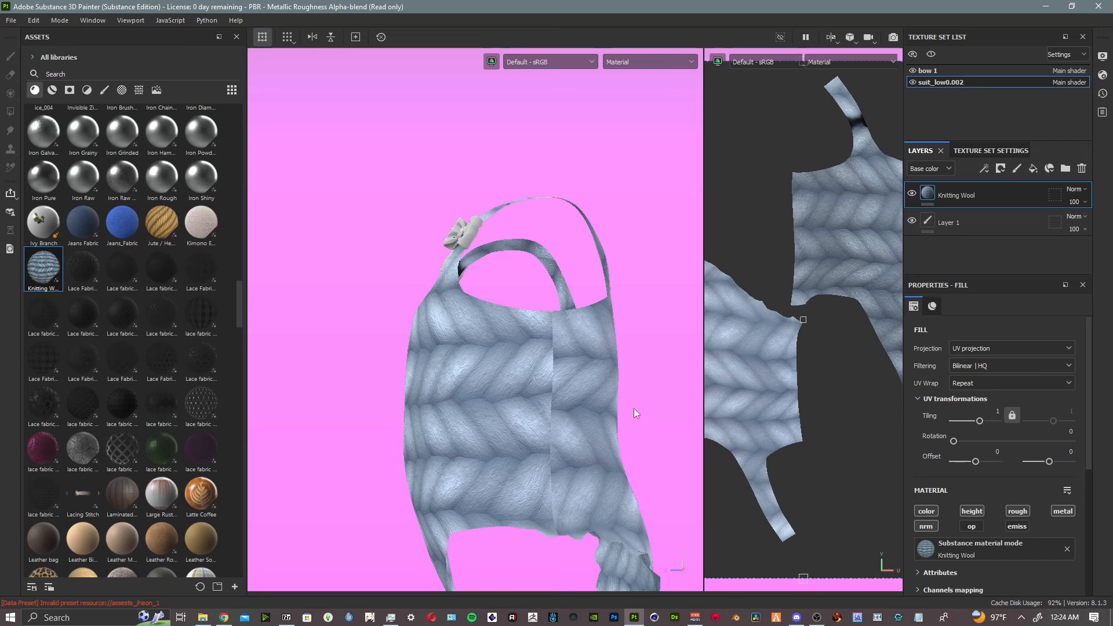
drag(703, 359, 749, 359)
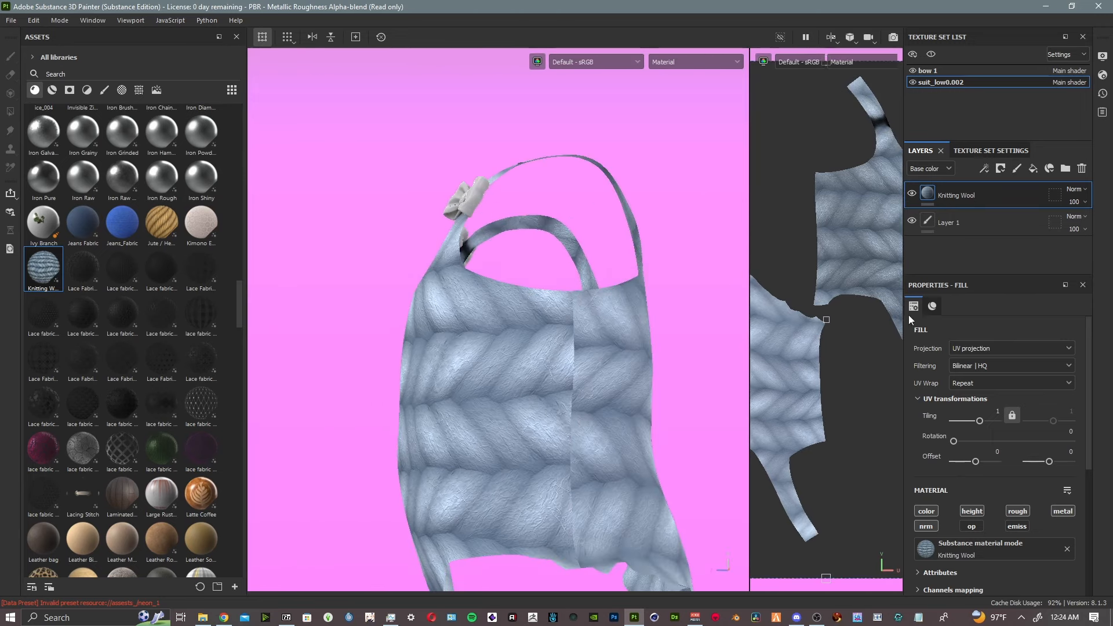
- Try Tri-planar projection on the Knitting Wool fill and inspect the pattern around the suit and across the side seam
click(1003, 346)
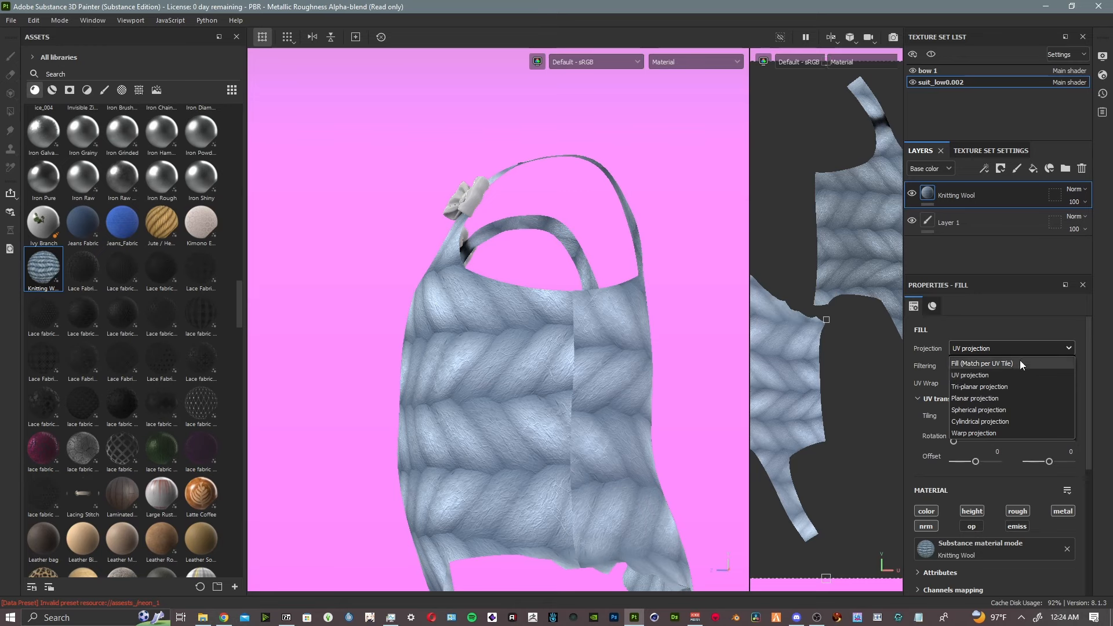
click(1020, 385)
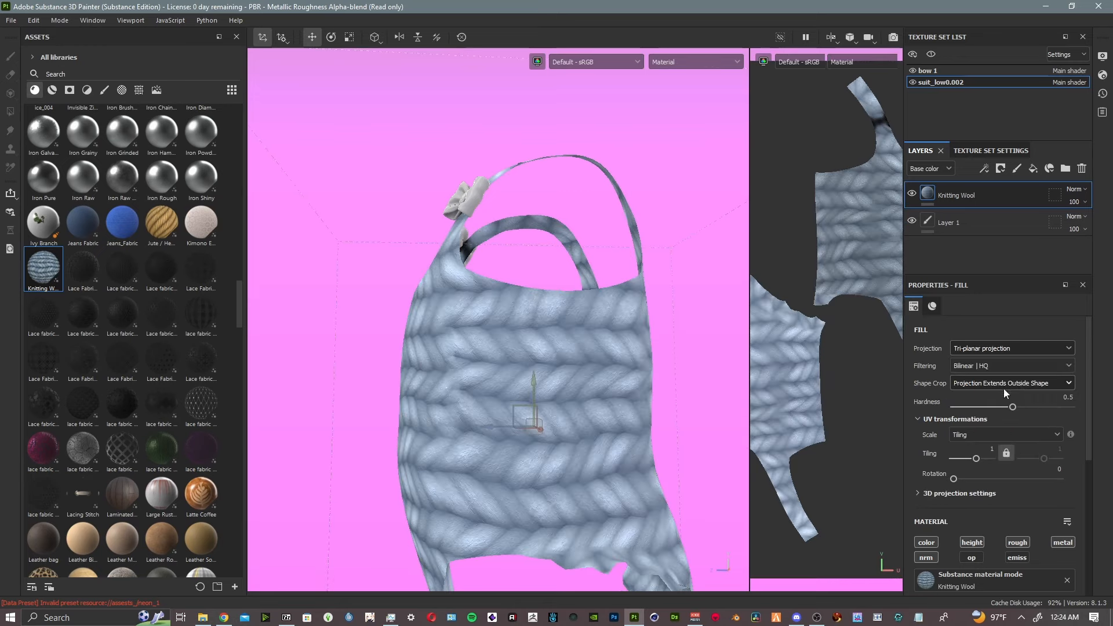
alt+drag(637, 374, 388, 392)
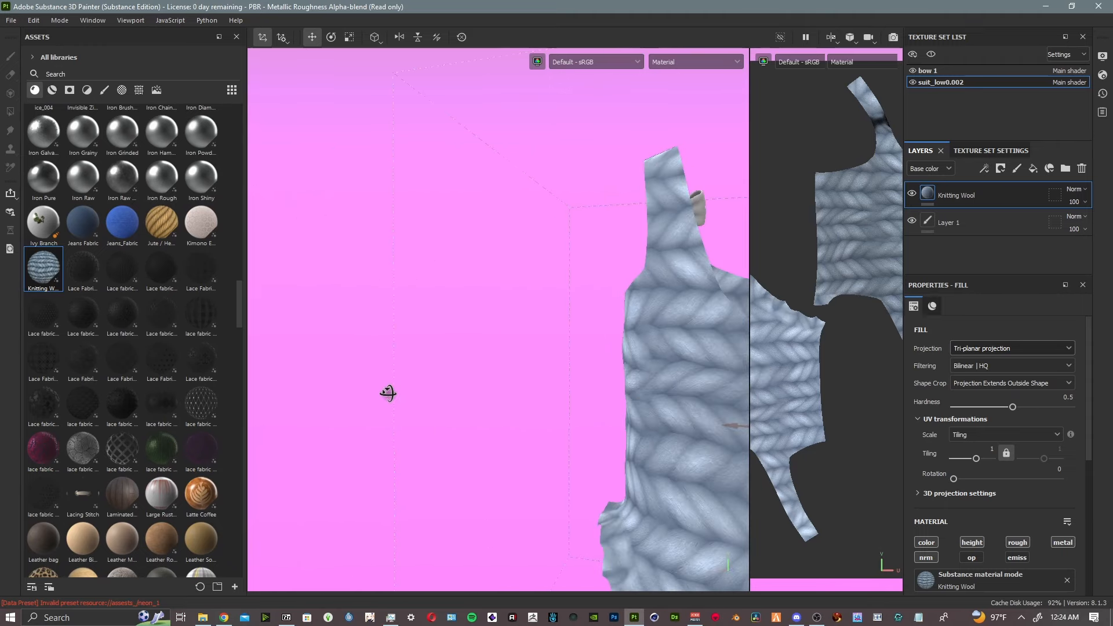
alt+middle_drag(541, 417, 223, 316)
alt+drag(571, 301, 232, 334)
scroll(496, 402, down, 4)
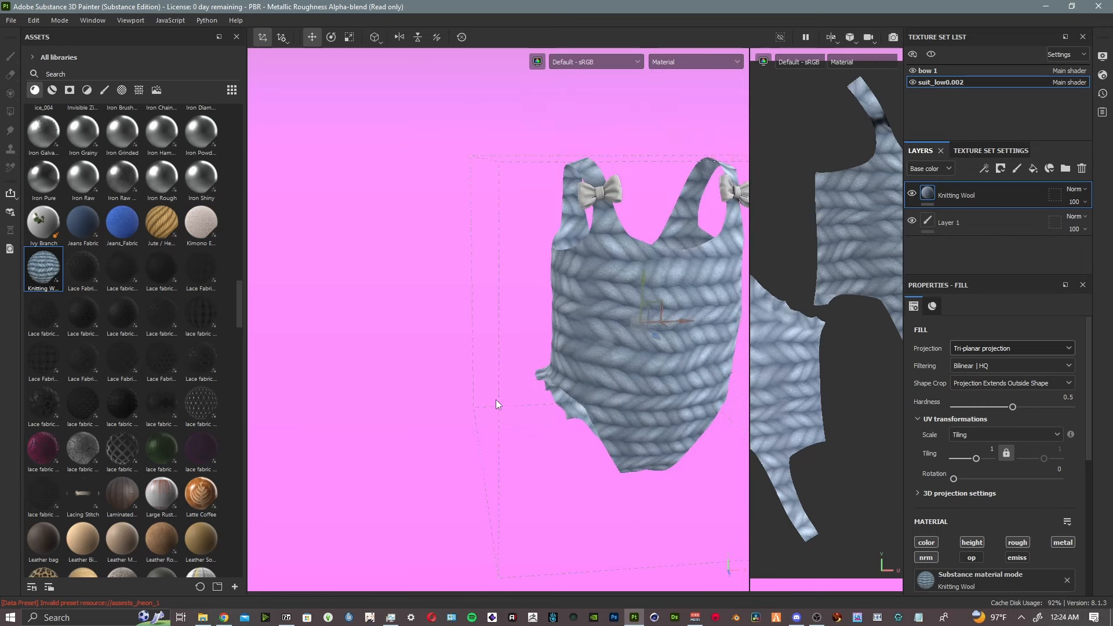
alt+drag(643, 351, 534, 390)
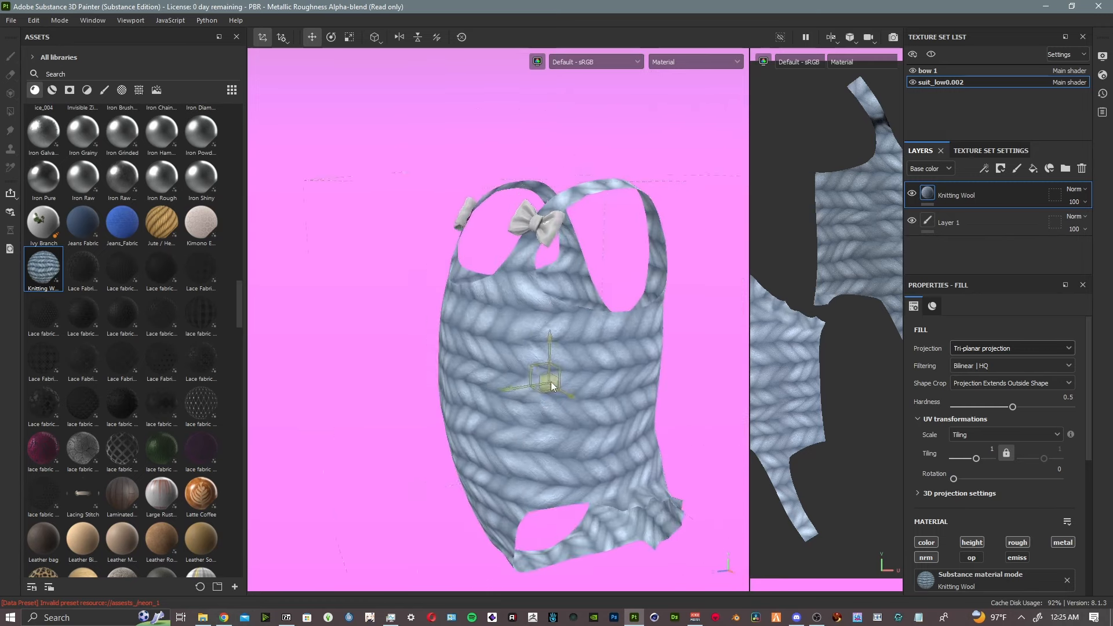
scroll(615, 406, up, 5)
alt+drag(615, 408, 542, 376)
alt+middle_drag(648, 403, 586, 251)
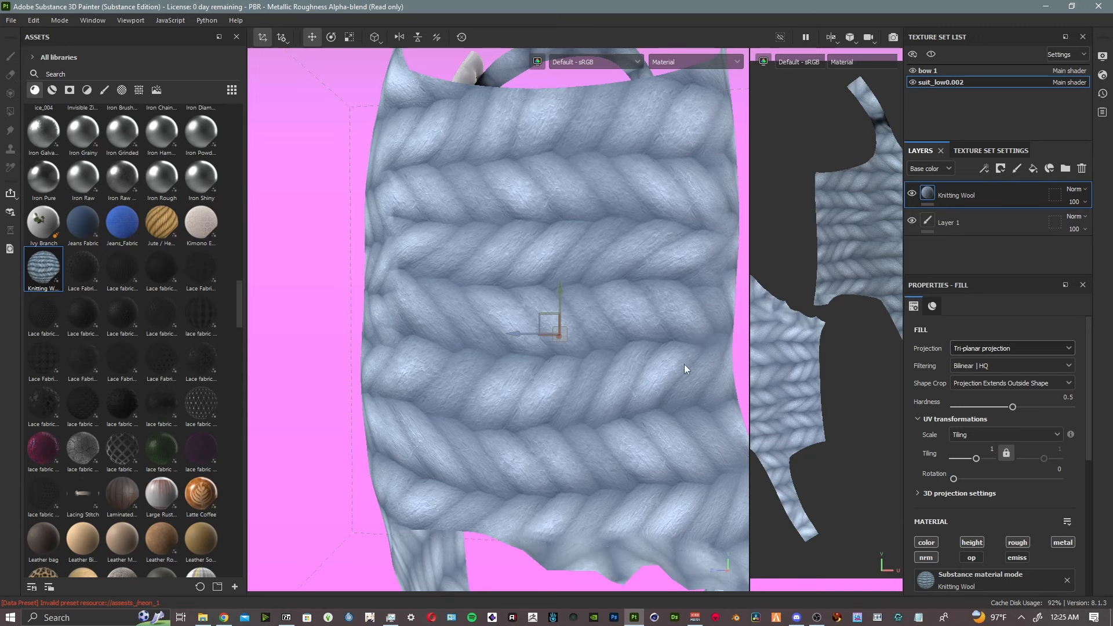
- Set the Knitting Wool fill to UV projection with a Tiling of 5.97 and check the suit from the front
click(974, 349)
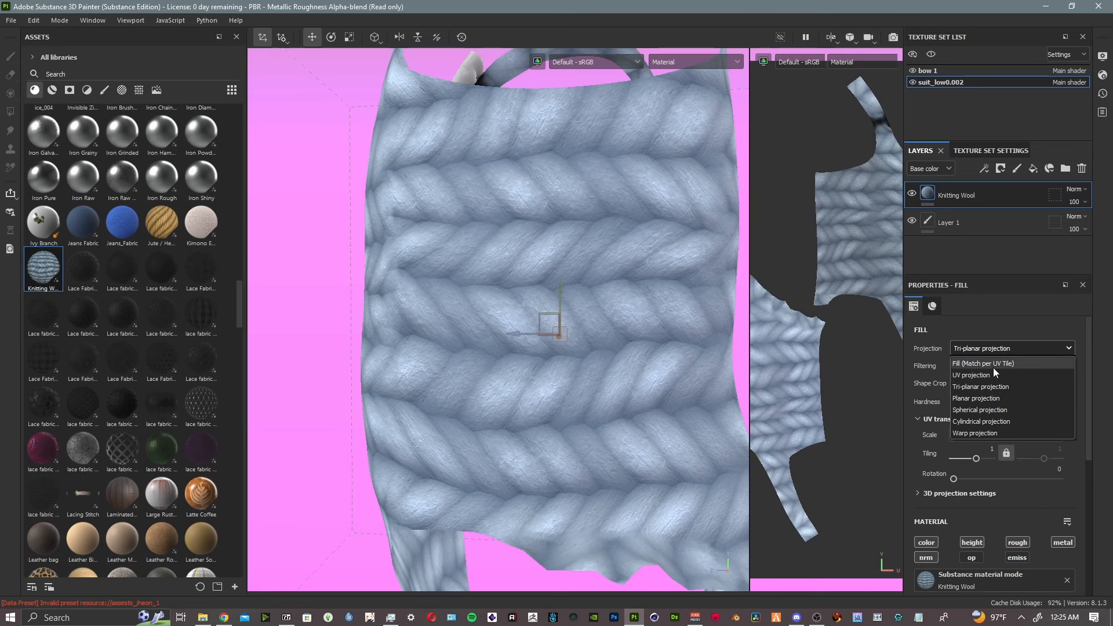
click(992, 375)
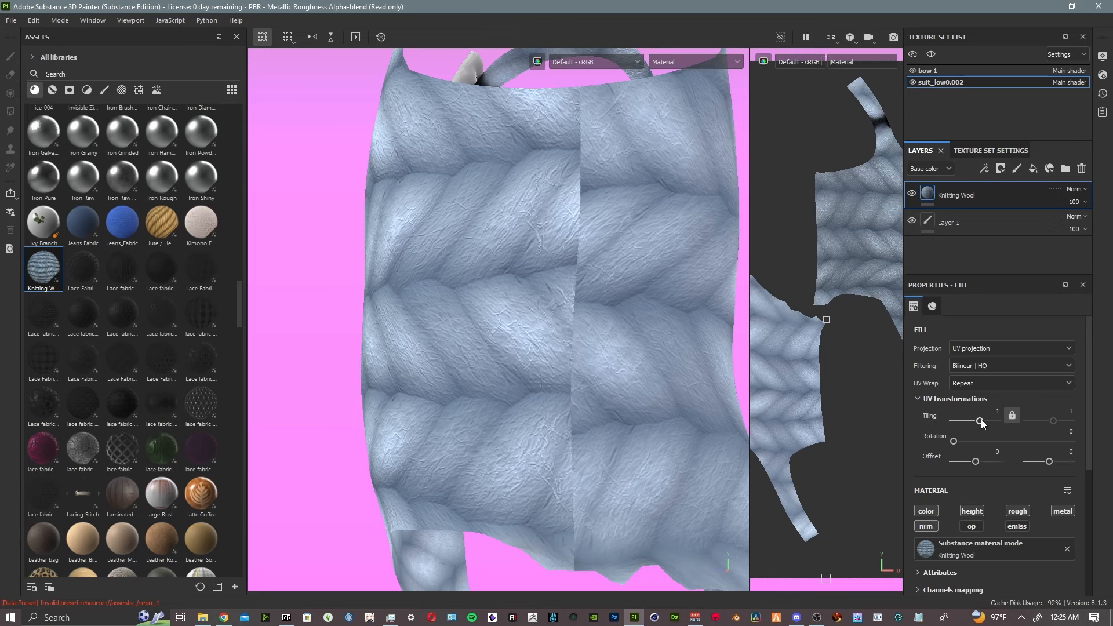
drag(980, 421, 984, 423)
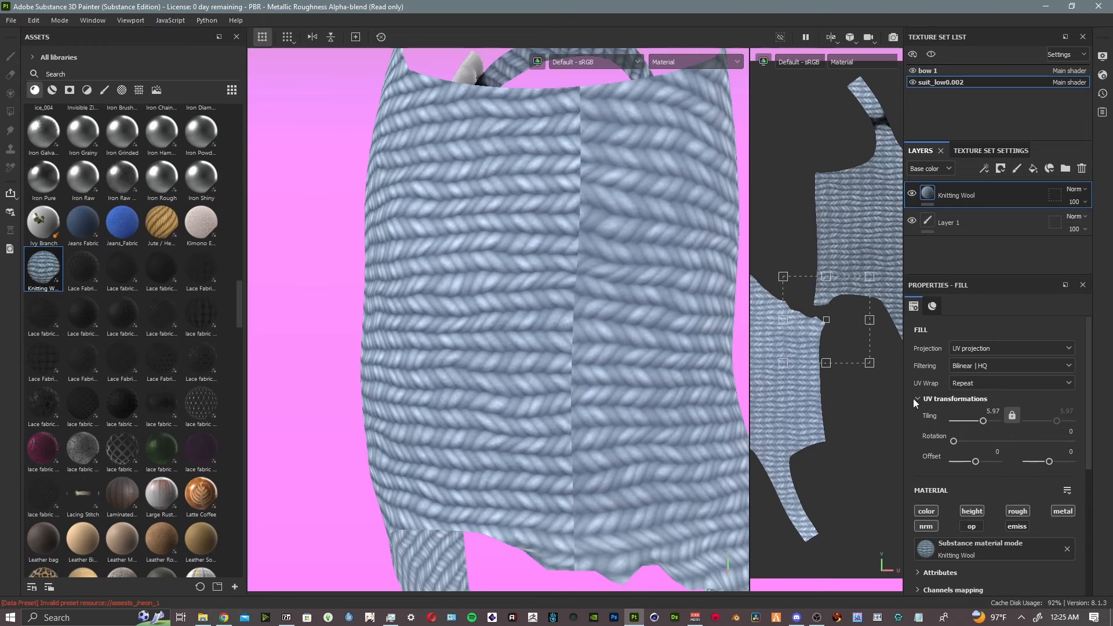
scroll(554, 313, down, 4)
alt+drag(566, 303, 748, 316)
scroll(666, 339, down, 4)
alt+middle_drag(555, 375, 624, 422)
scroll(639, 372, up, 4)
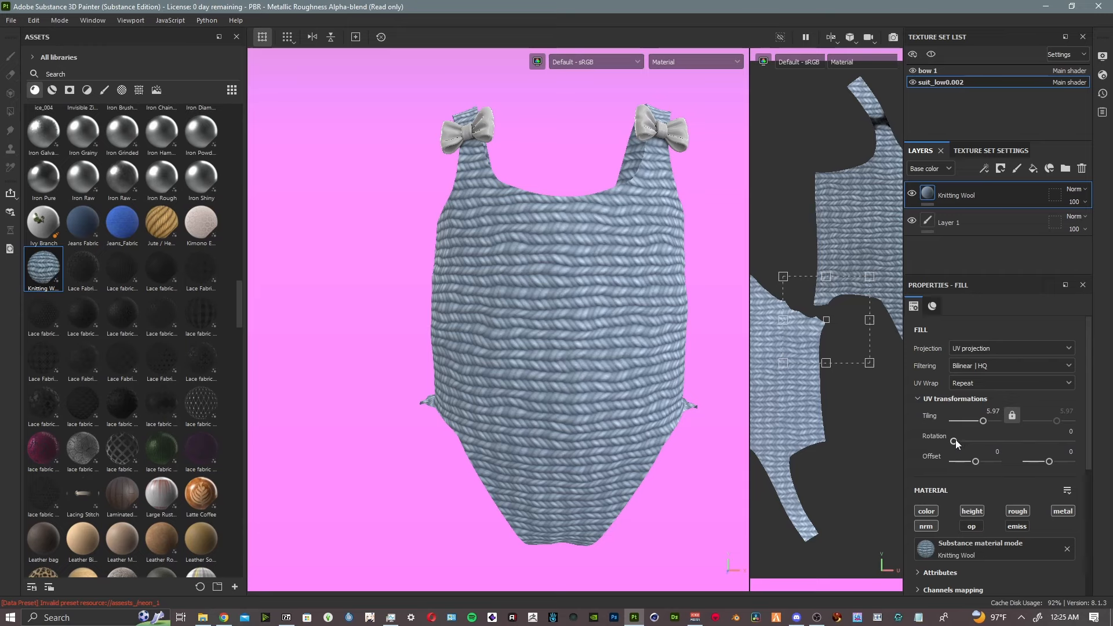
- Try 23 Columns in the Knitting Wool parameters and inspect the weave up close and from the side
mouse_move(953, 441)
mouse_down()
mouse_move(963, 442)
mouse_move(934, 444)
mouse_up()
scroll(934, 449, down, 2)
scroll(935, 450, down, 2)
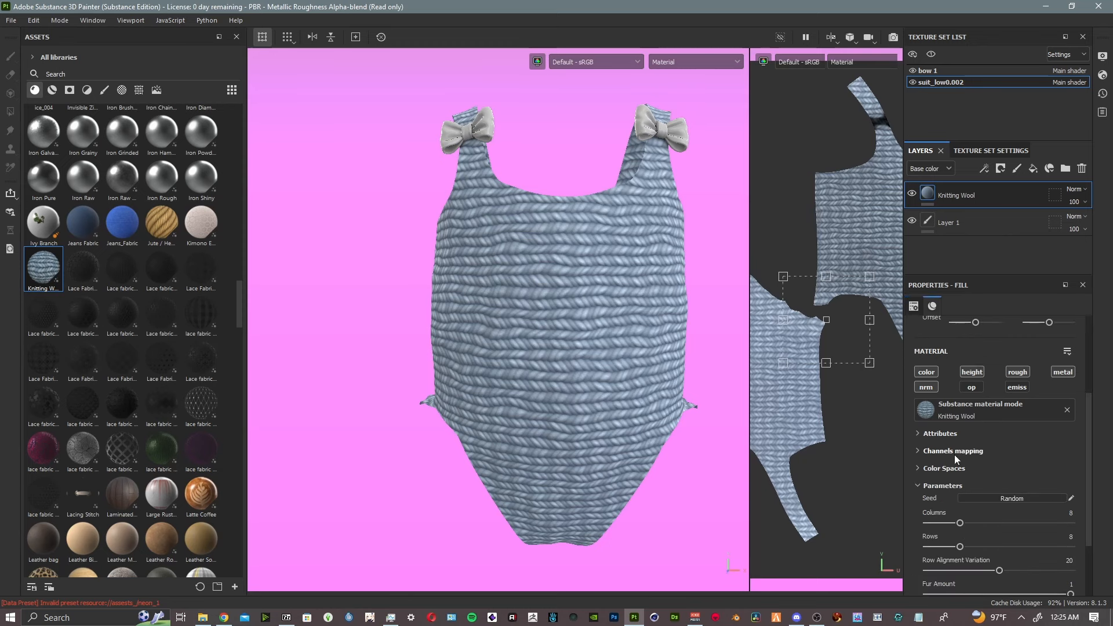
scroll(743, 438, up, 1)
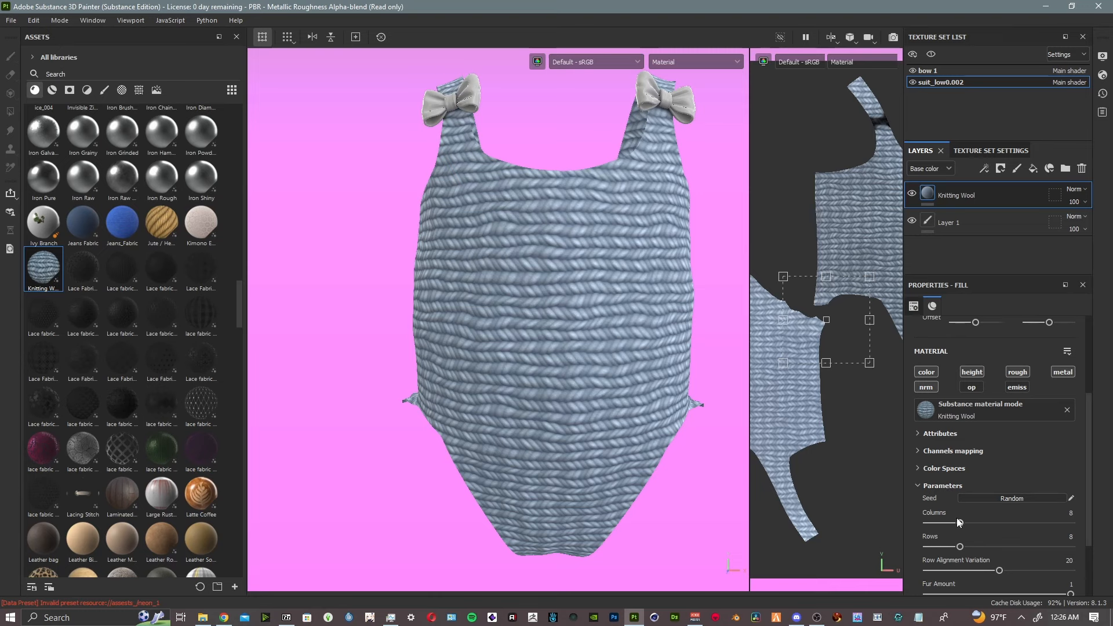
drag(960, 525, 1028, 522)
scroll(620, 339, up, 6)
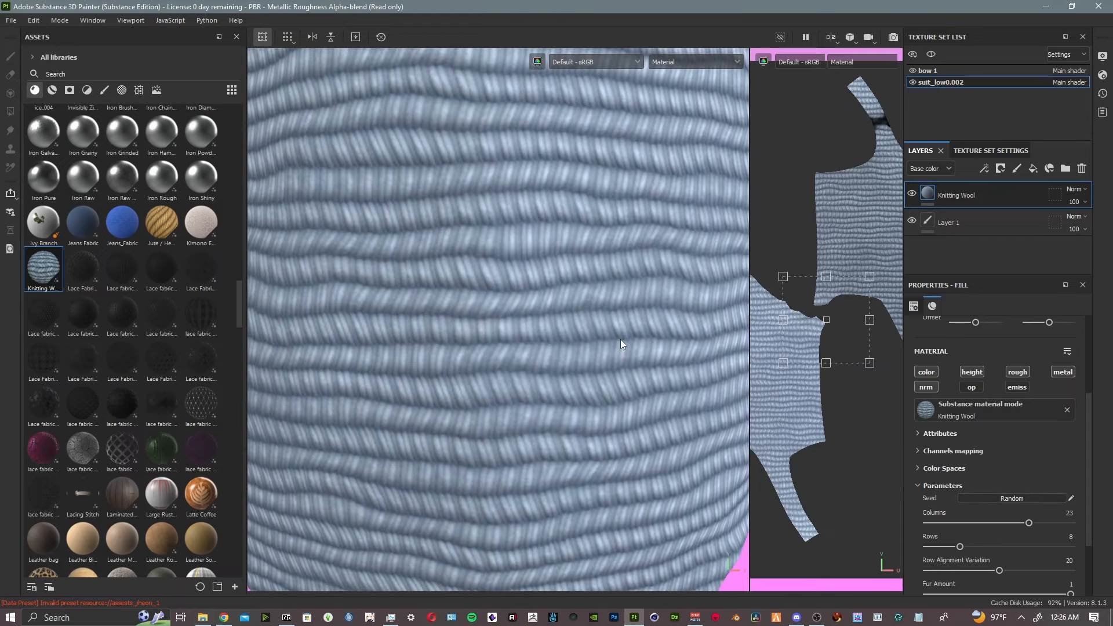
scroll(620, 339, down, 6)
middle_drag(628, 339, 632, 439)
alt+drag(677, 339, 502, 408)
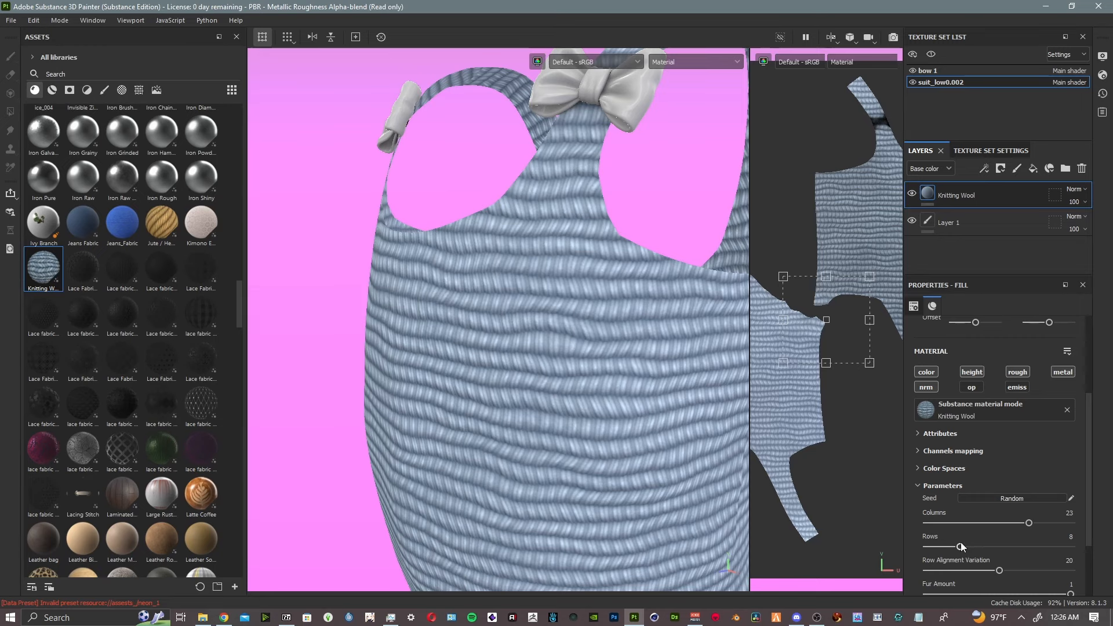
- Set the Knitting Wool Columns to 2 and inspect the weave on the suit's front
drag(1030, 523, 931, 524)
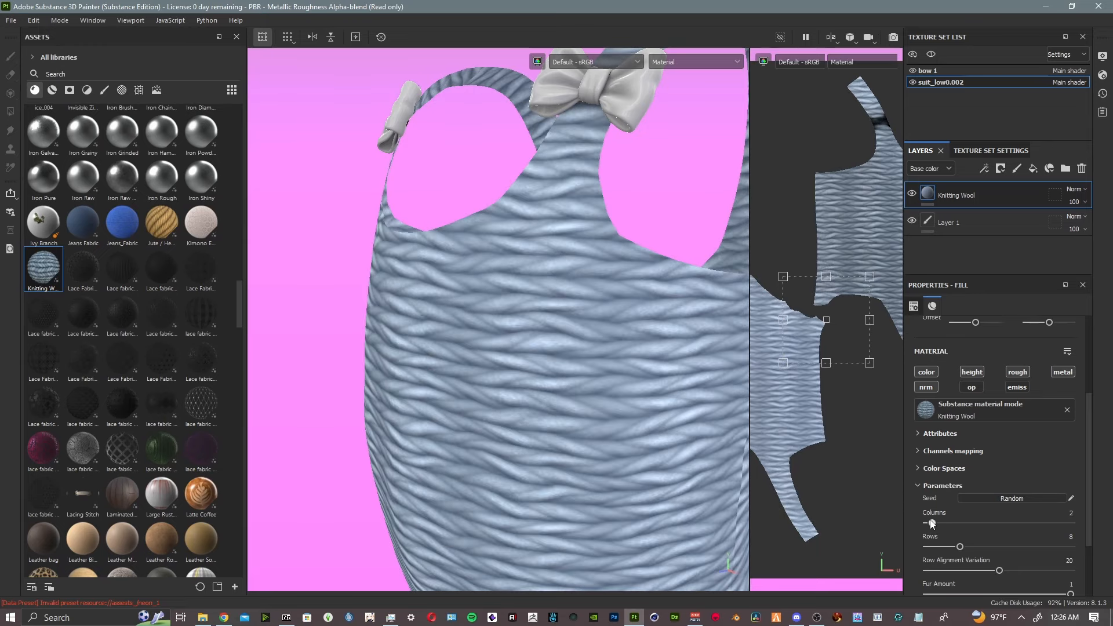
alt+drag(528, 357, 629, 320)
alt+middle_drag(558, 404, 576, 396)
scroll(703, 288, down, 8)
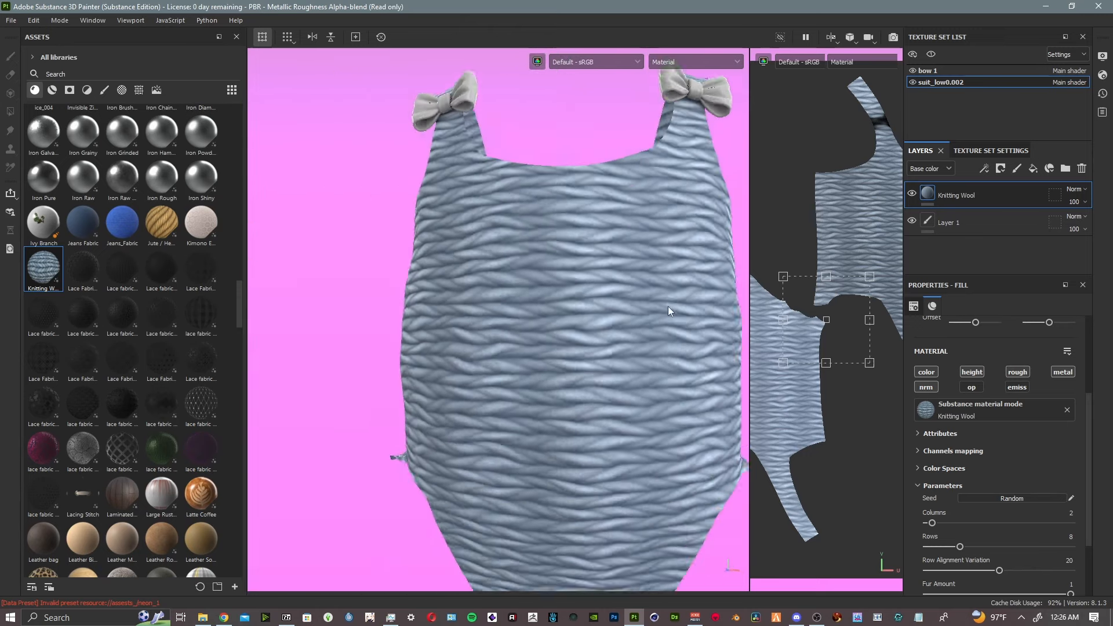
scroll(649, 334, up, 6)
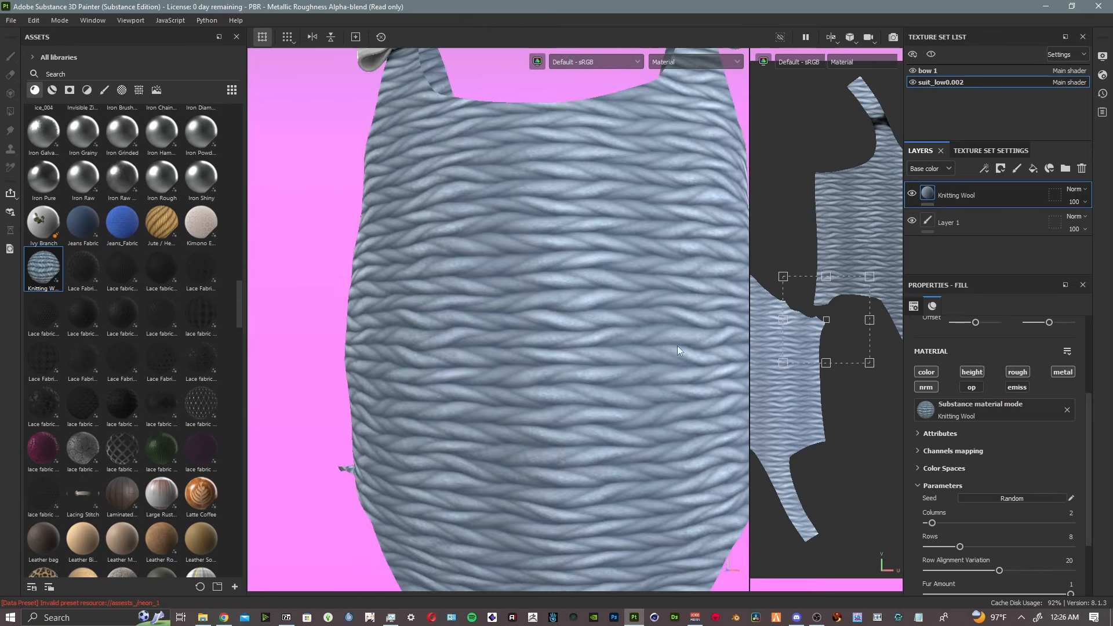
- Try enabling the opacity channel on the Knitting Wool fill and inspect the suit from the front and side
scroll(623, 321, down, 2)
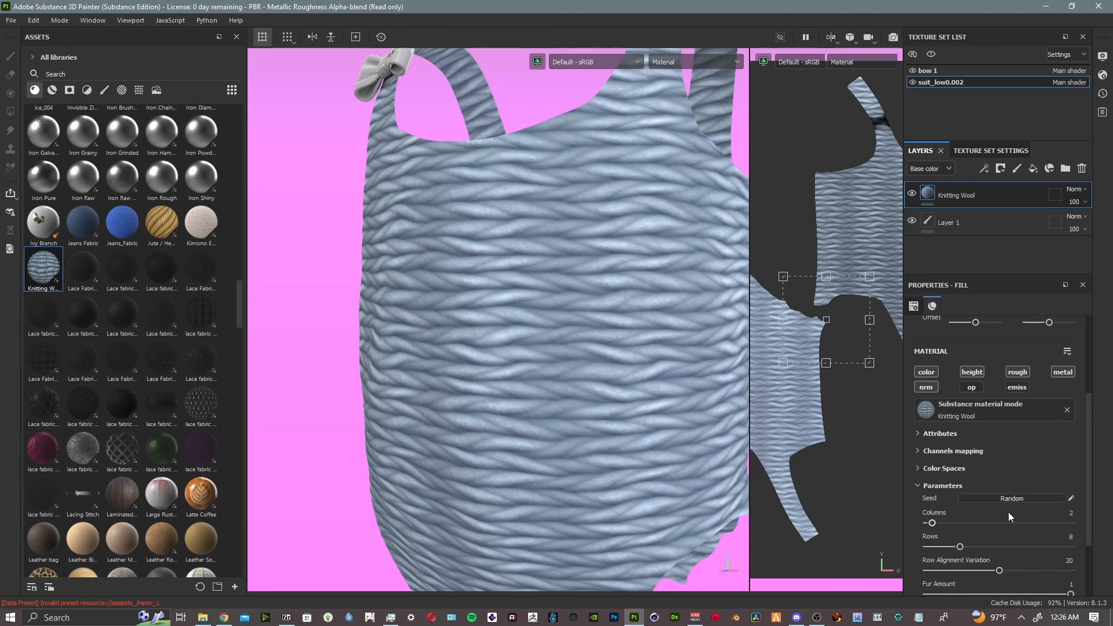
scroll(950, 534, down, 2)
scroll(950, 533, up, 3)
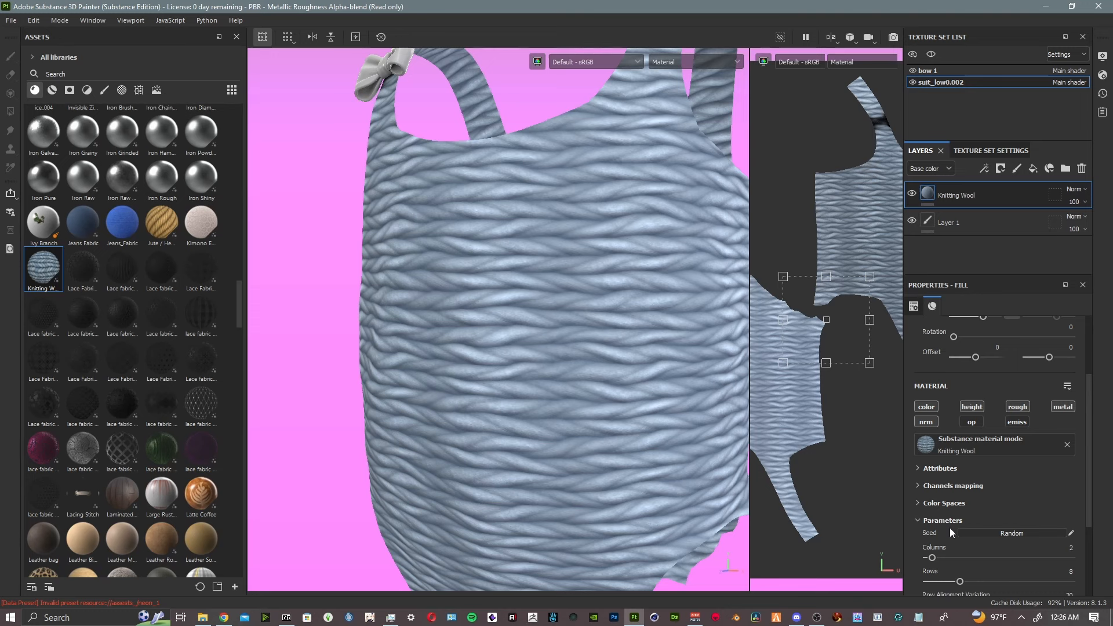
click(968, 419)
scroll(591, 363, down, 3)
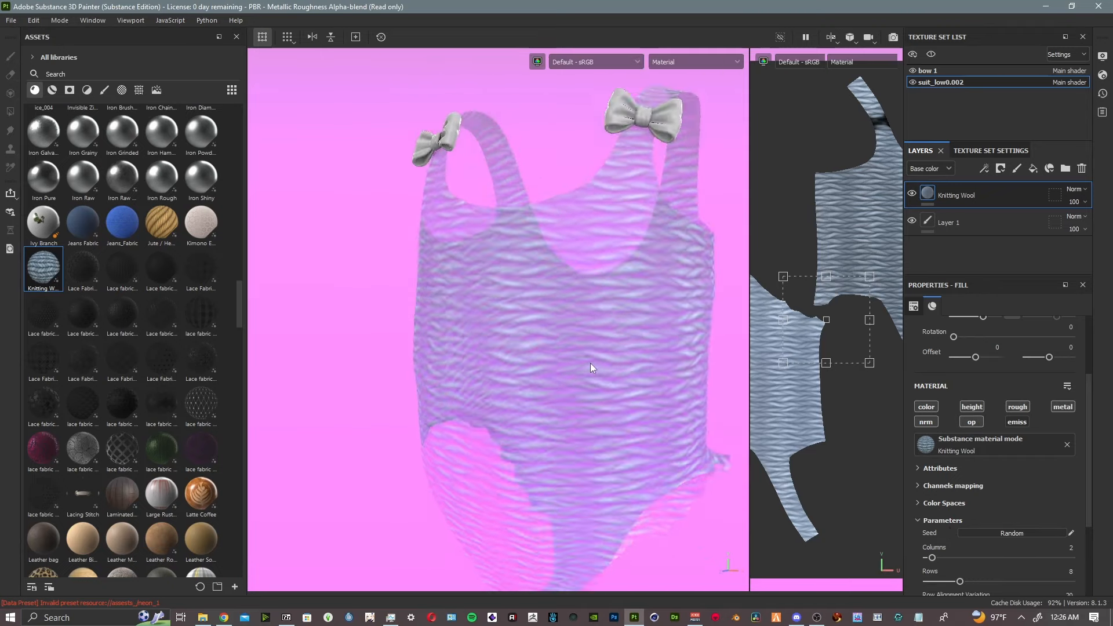
mouse_move(589, 372)
alt+mouse_down()
mouse_move(646, 522)
mouse_move(901, 456)
mouse_move(973, 288)
mouse_move(792, 227)
mouse_move(732, 243)
mouse_move(636, 323)
mouse_move(608, 238)
mouse_move(597, 359)
alt+mouse_up()
alt+middle_drag(577, 363, 541, 330)
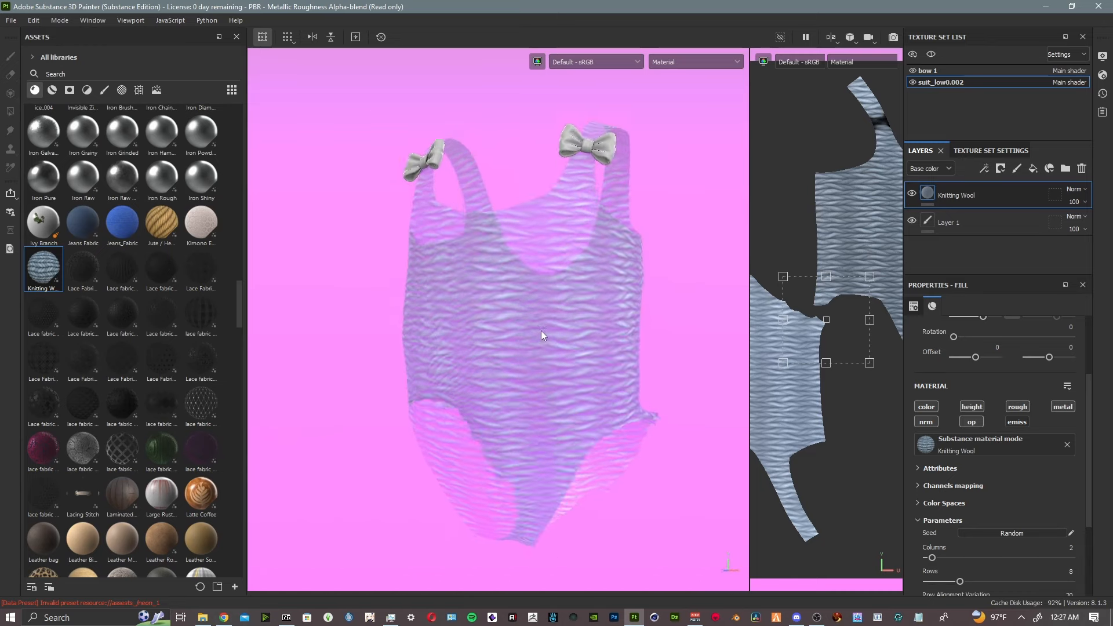
scroll(538, 339, up, 3)
alt+drag(537, 343, 418, 355)
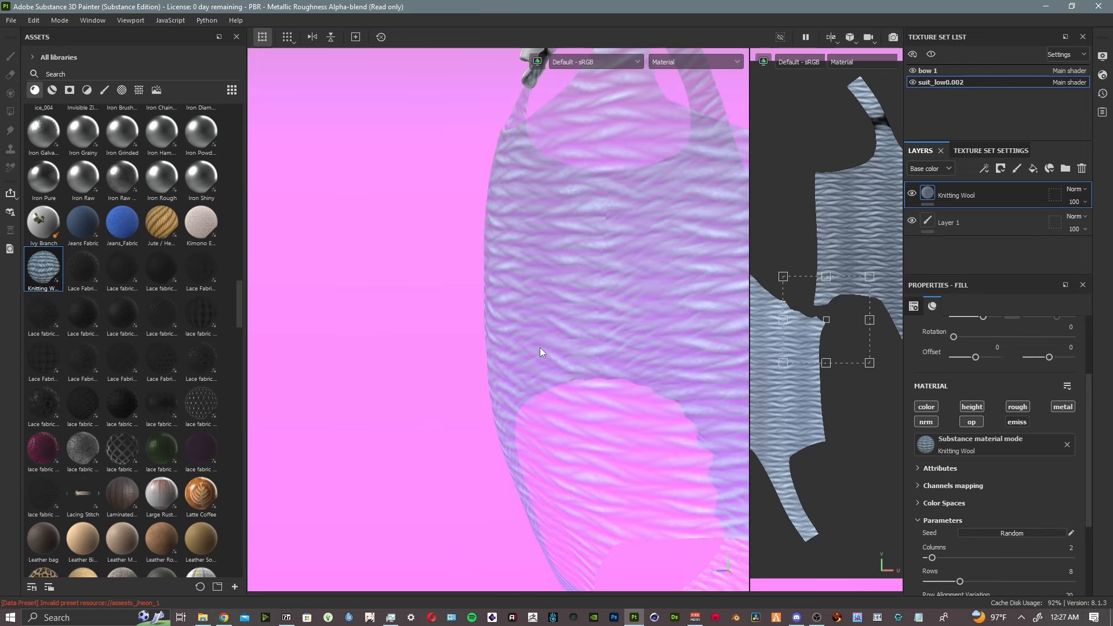
alt+middle_drag(542, 348, 479, 469)
alt+middle_drag(589, 404, 514, 282)
alt+drag(514, 281, 582, 326)
alt+middle_drag(581, 326, 685, 321)
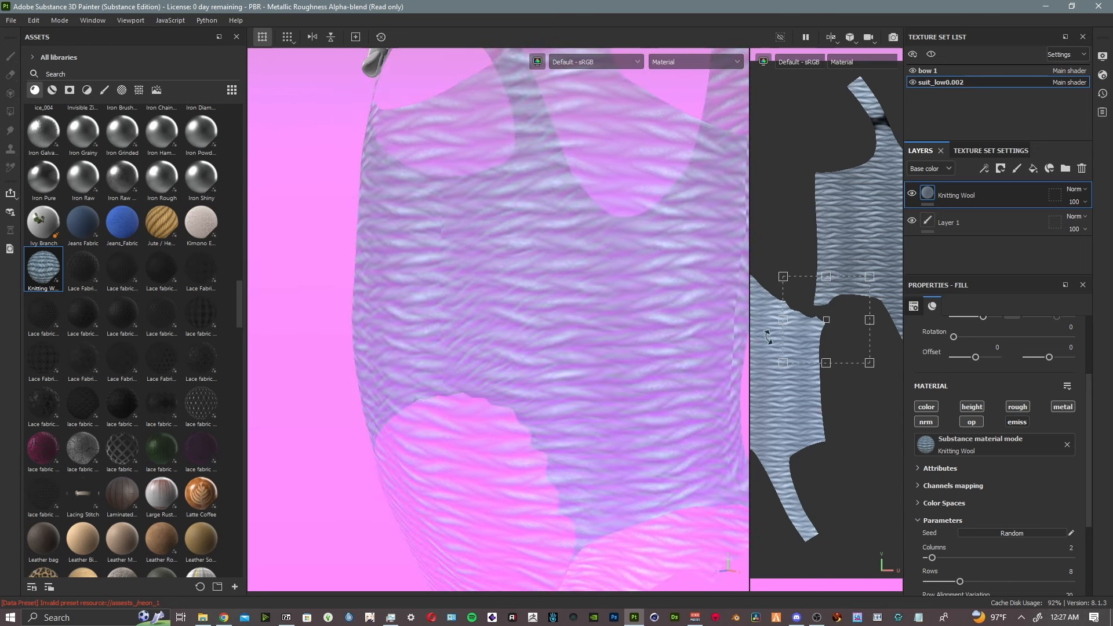
- Look through the Knitting Wool fill's UV transformations, parameters, channels mapping and color space settings
scroll(989, 378, up, 2)
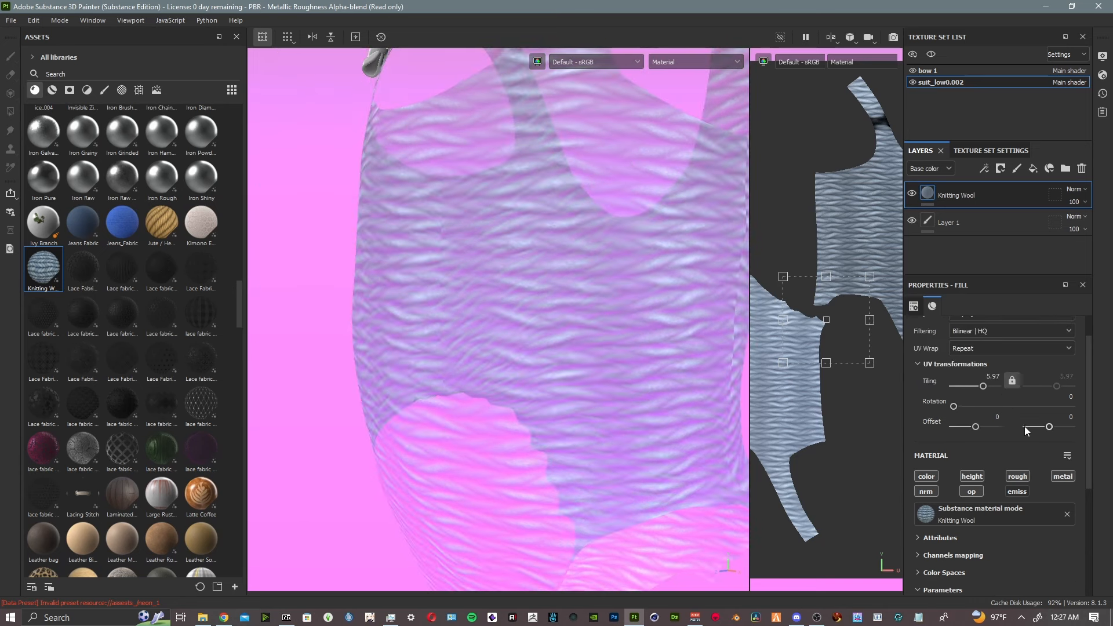
scroll(1024, 429, down, 3)
scroll(1024, 429, down, 3)
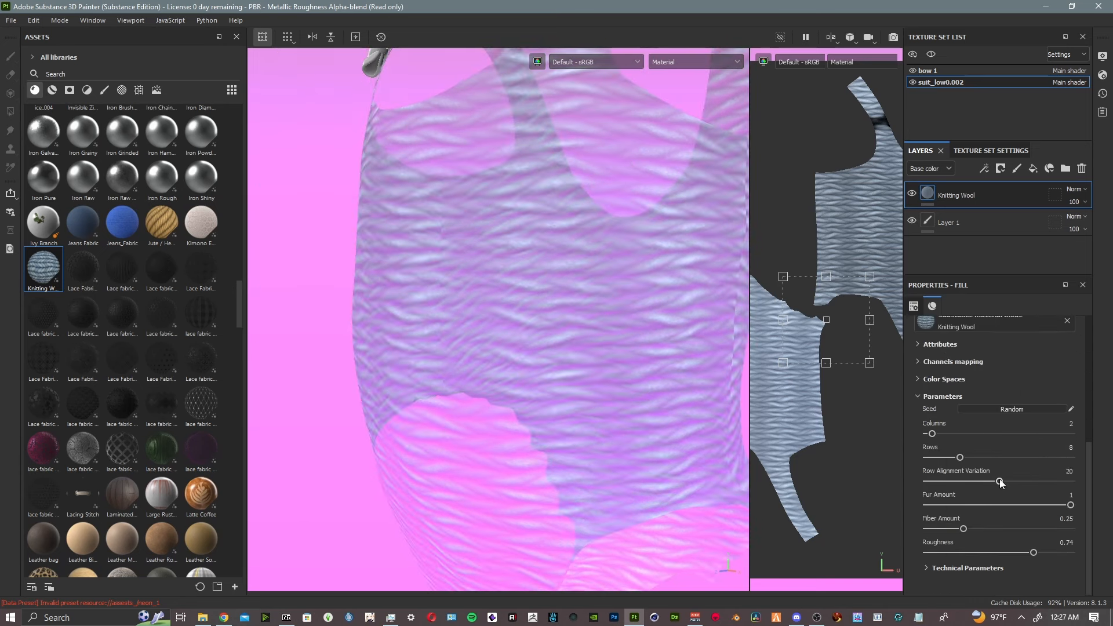
scroll(1006, 531, up, 6)
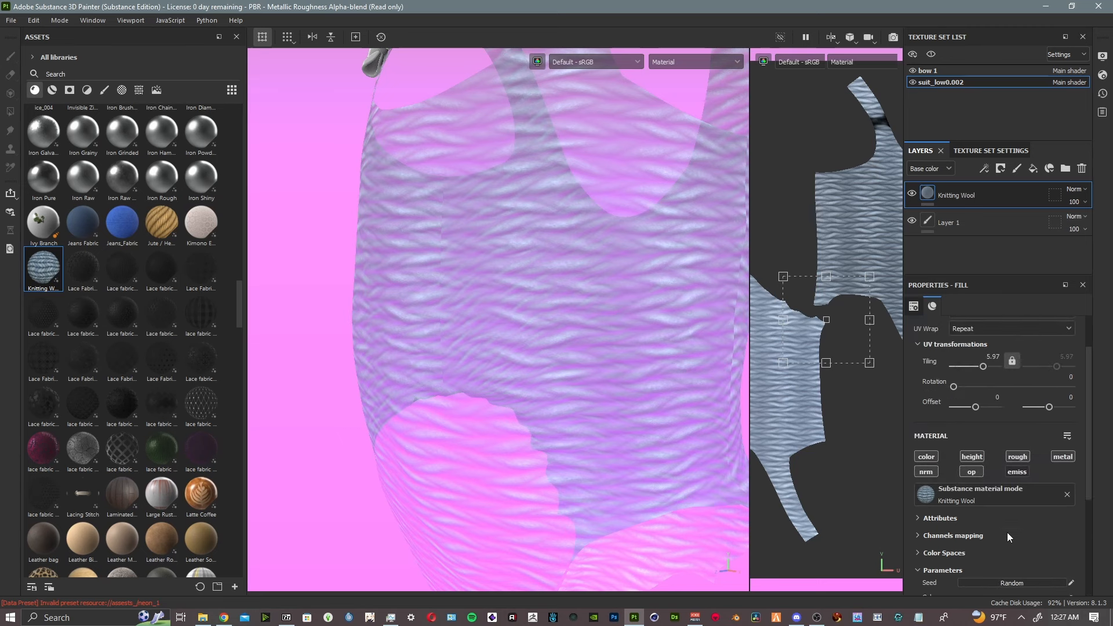
scroll(1007, 532, down, 6)
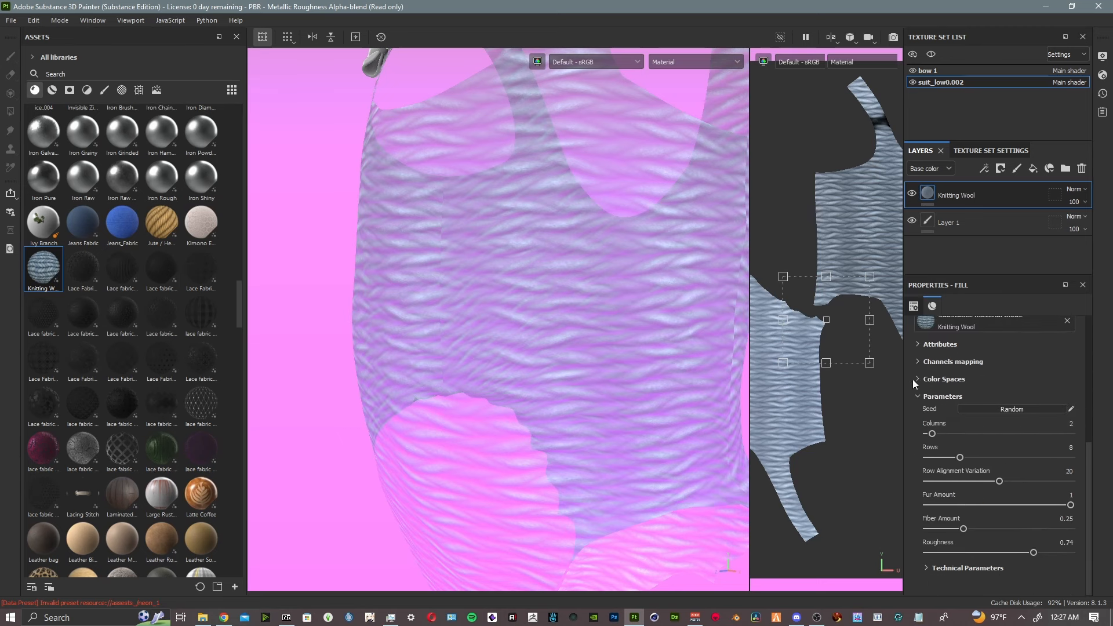
click(918, 360)
click(919, 361)
click(920, 379)
click(920, 379)
- Set the Knitting Wool Hue Shift to 0.65 in the Technical Parameters for a pink yarn color
click(955, 570)
scroll(938, 524, down, 6)
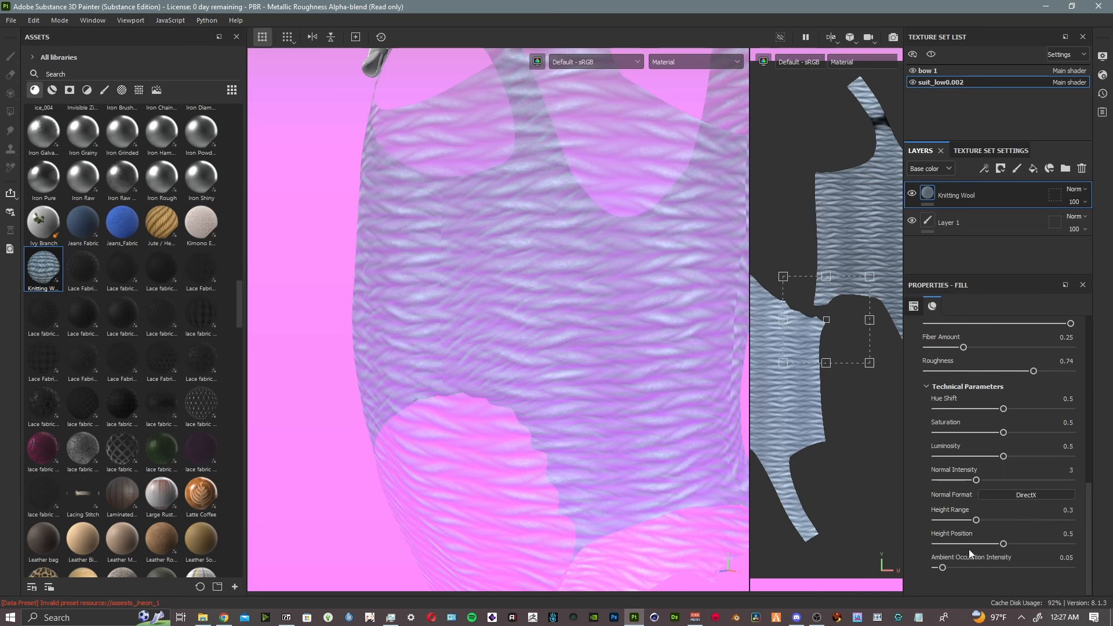
click(997, 409)
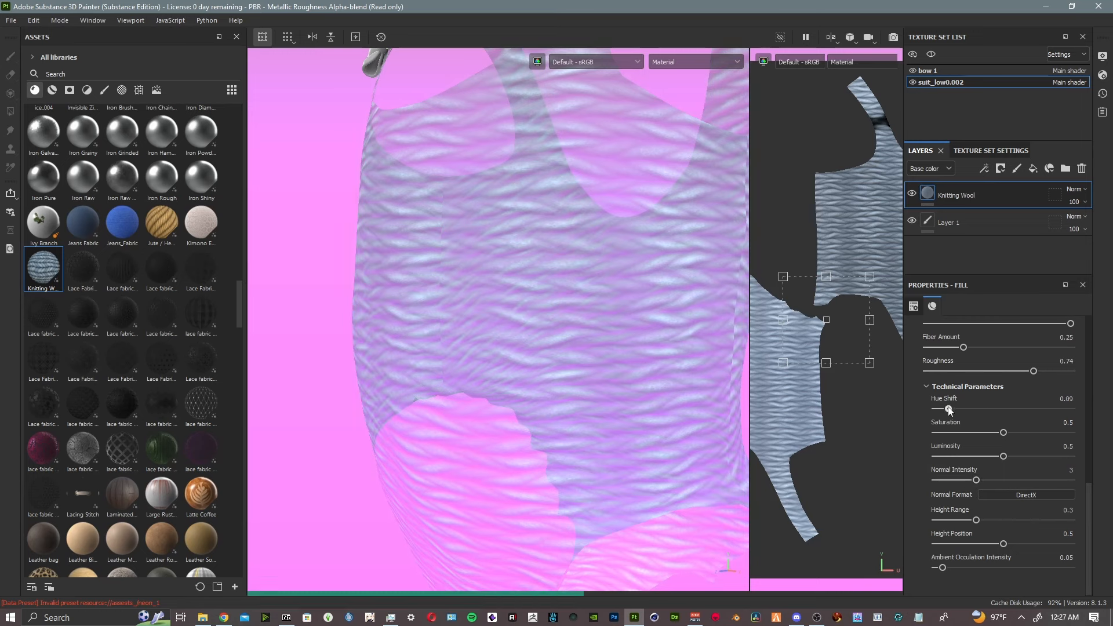
drag(997, 409, 1023, 413)
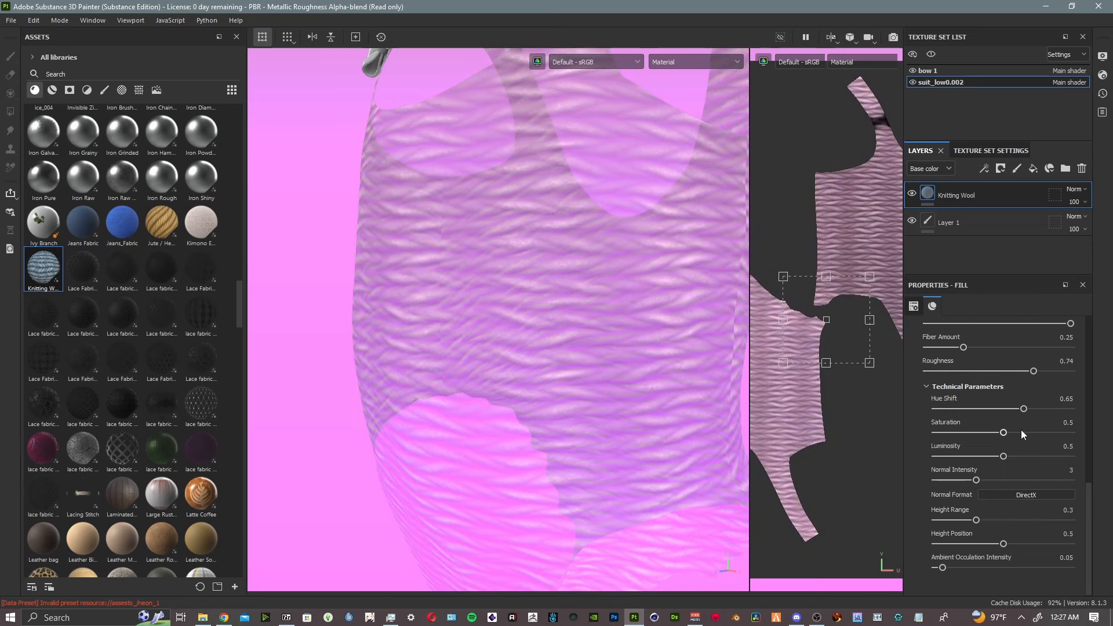
- Review the Knitting Wool parameters and the material's attributes
scroll(993, 485, up, 2)
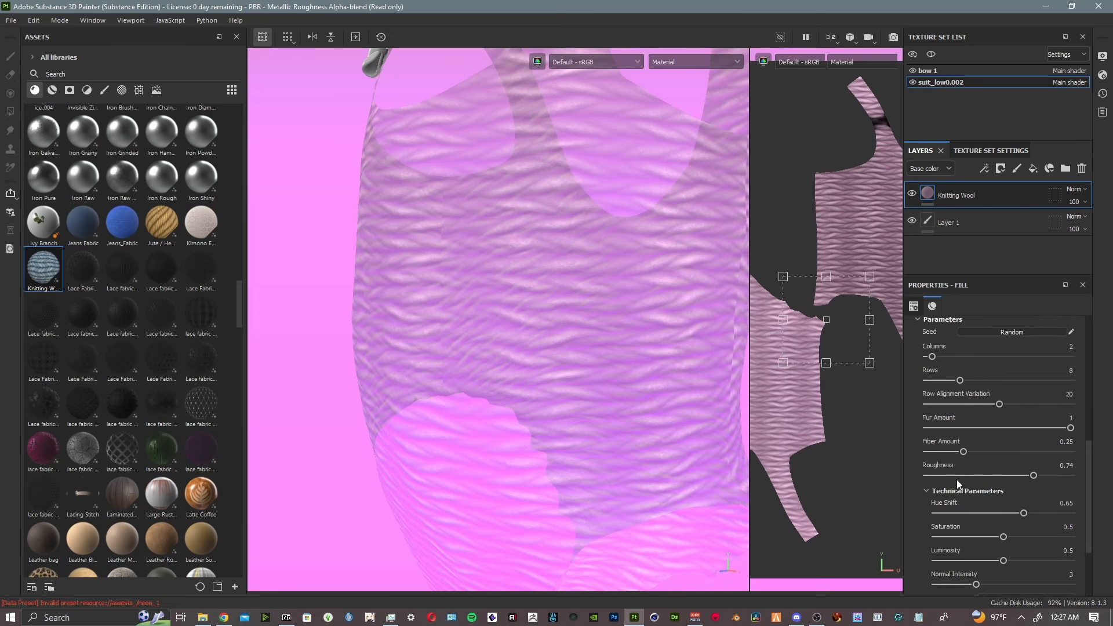
scroll(957, 479, down, 2)
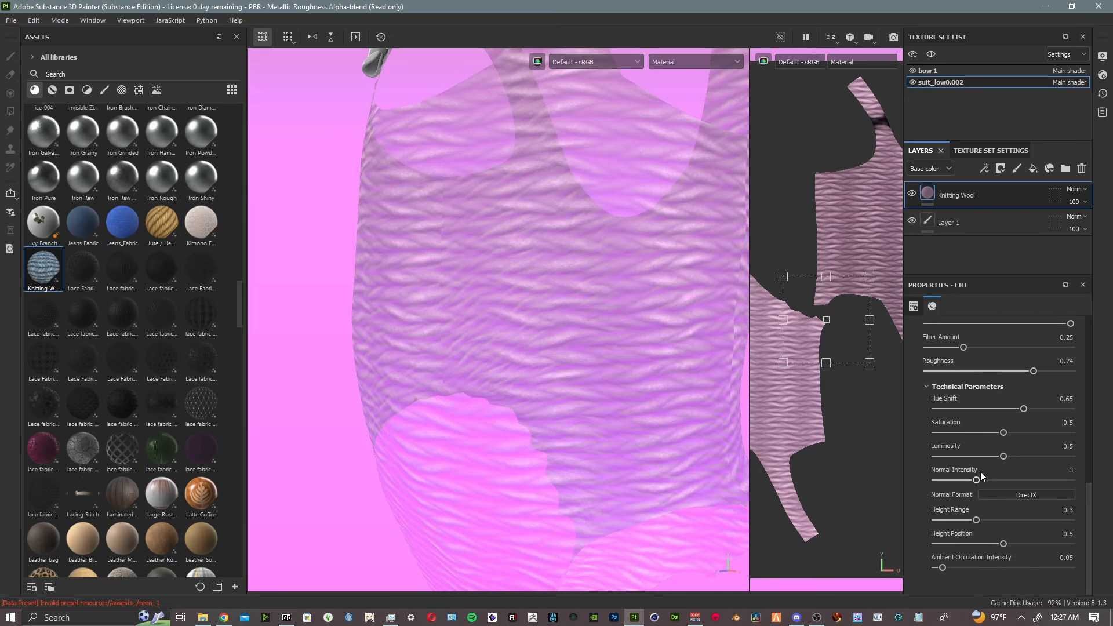
scroll(934, 434, up, 2)
scroll(1025, 444, up, 3)
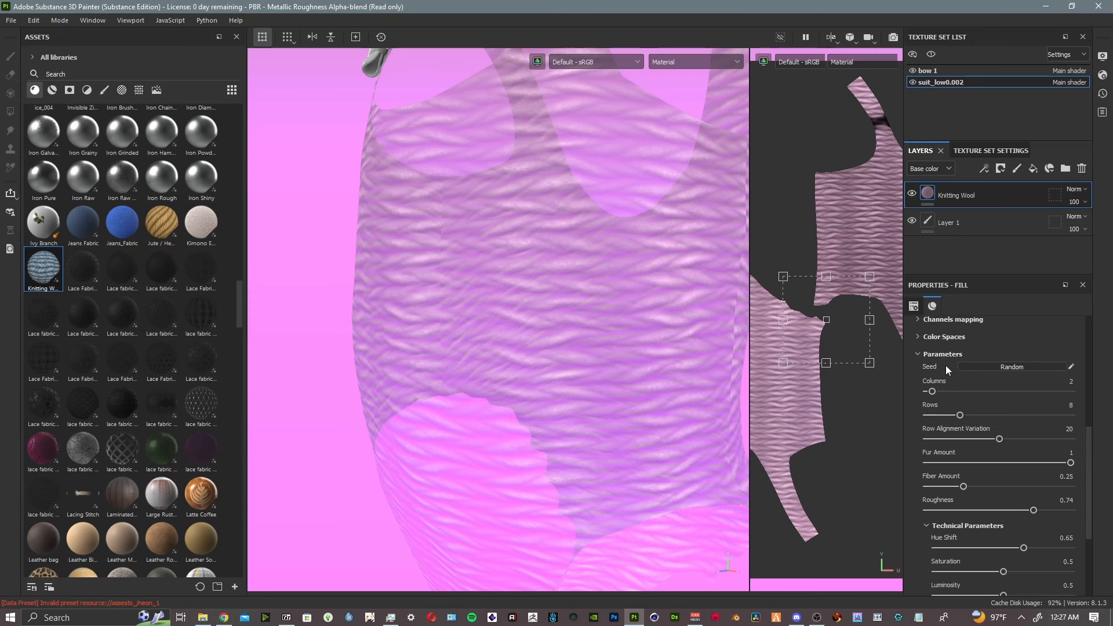
scroll(945, 365, up, 2)
click(926, 338)
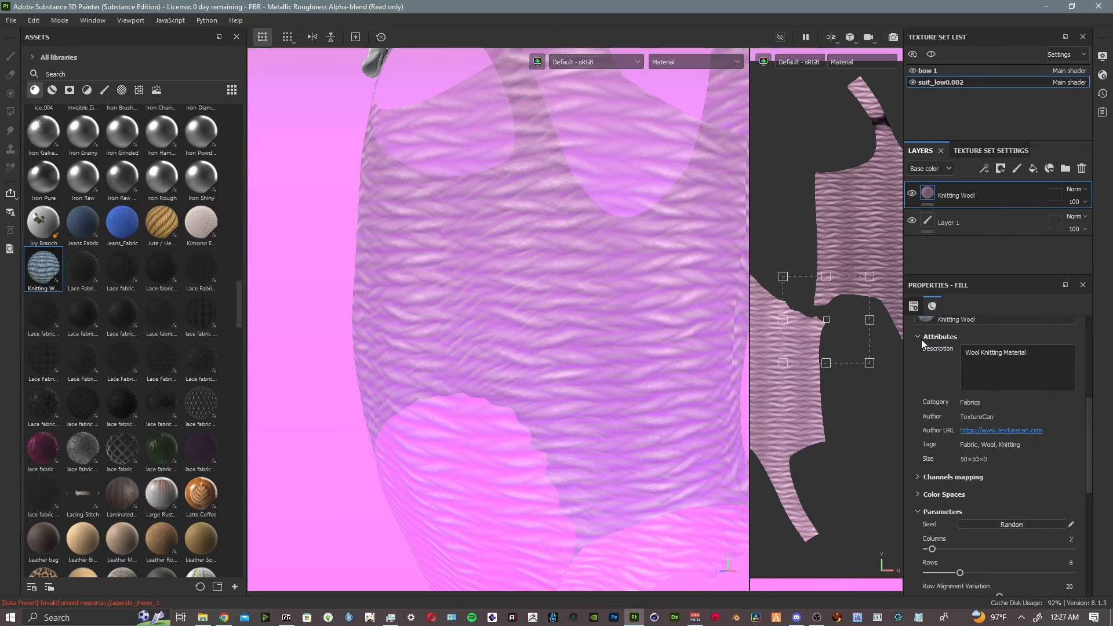
click(922, 337)
scroll(1018, 385, up, 4)
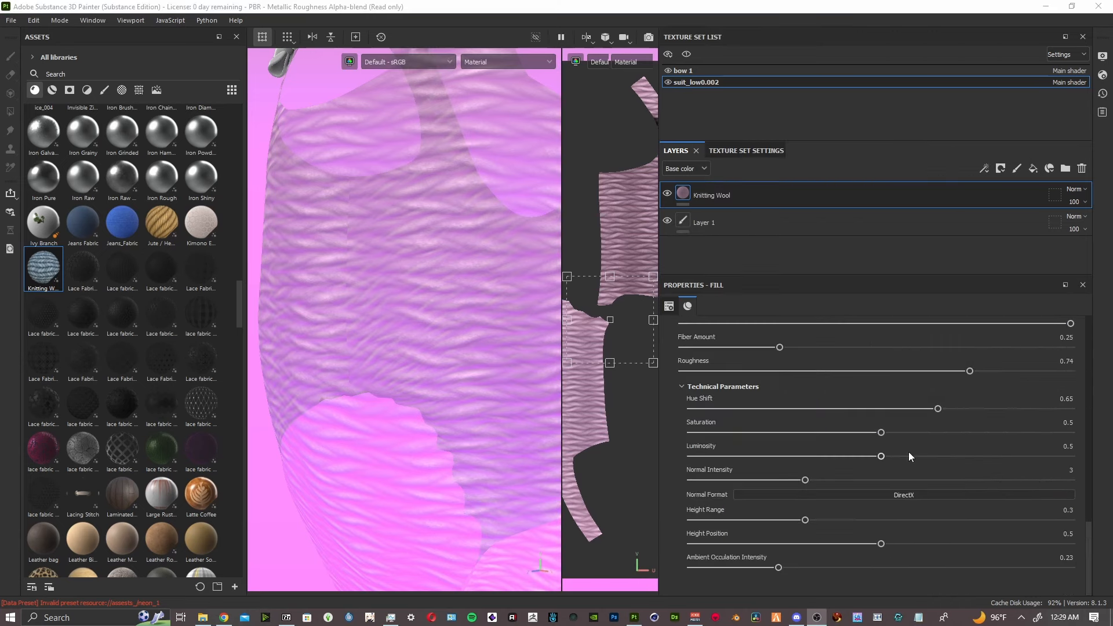
- Turn off the opacity channel of the Knitting Wool fill
scroll(466, 250, down, 6)
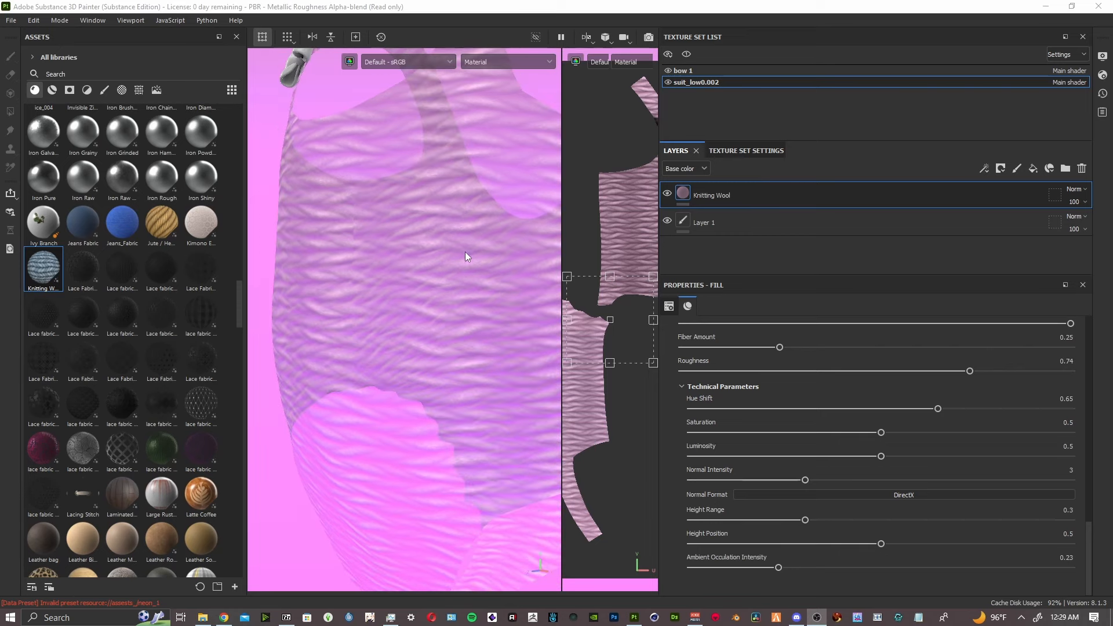
scroll(834, 405, up, 12)
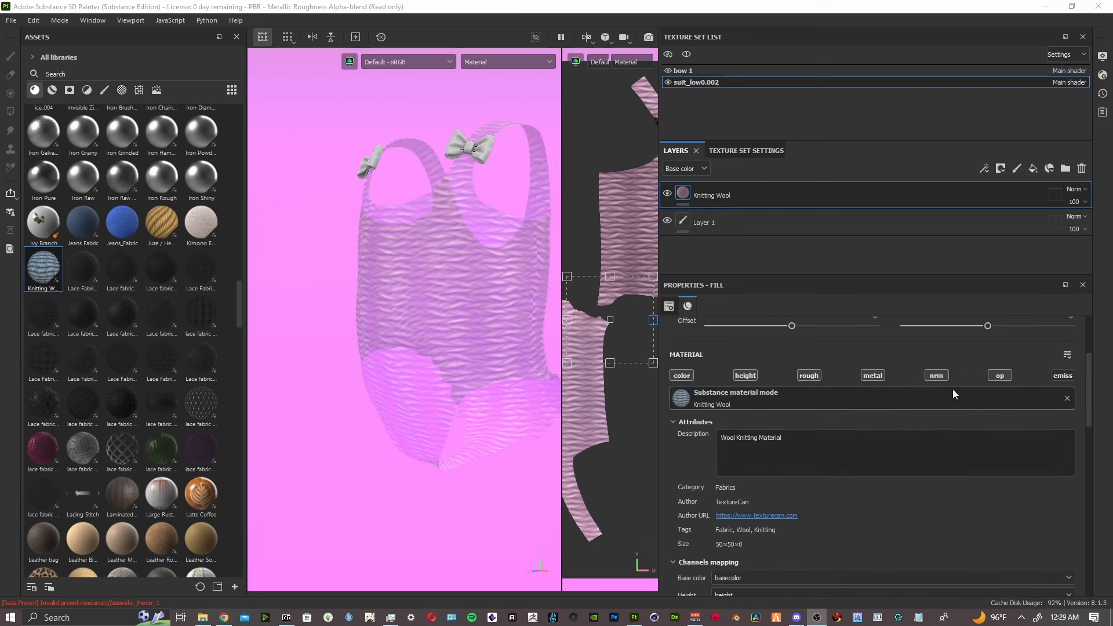
click(986, 376)
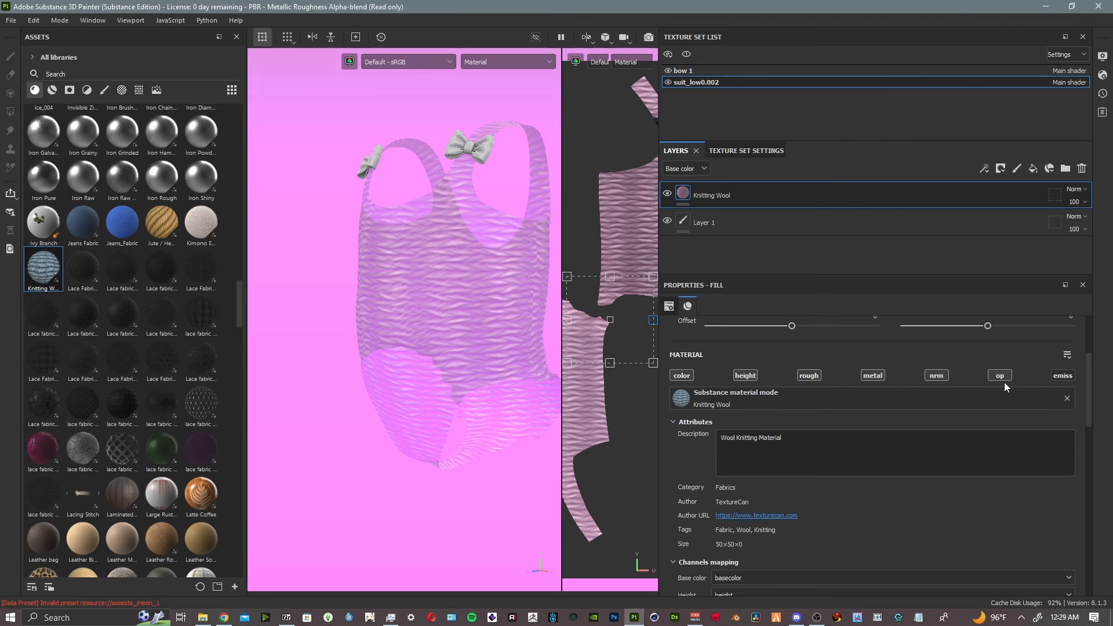
click(1006, 378)
scroll(1009, 394, up, 2)
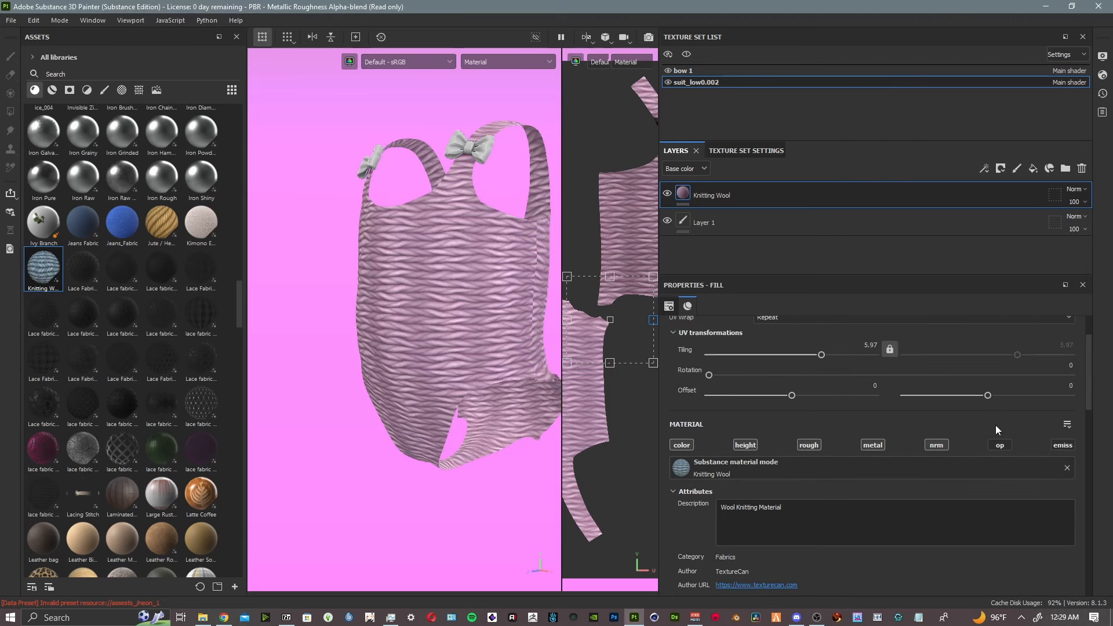
scroll(996, 427, up, 2)
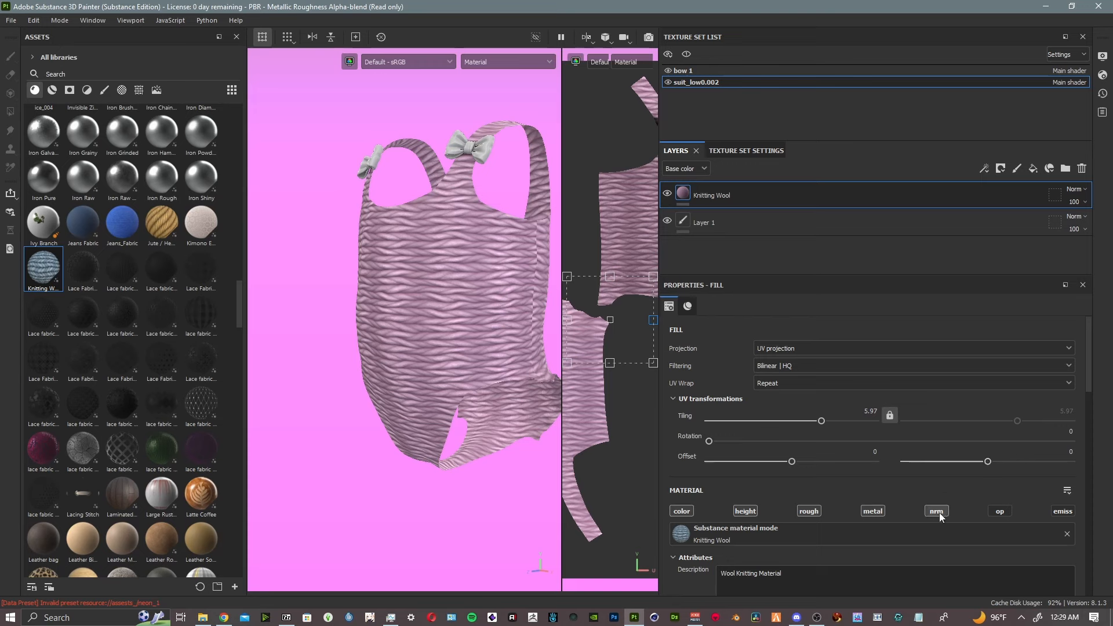
- Set the Knitting Wool Ambient Occlusion Intensity to 0.99 and inspect the weave up close
scroll(931, 513, down, 10)
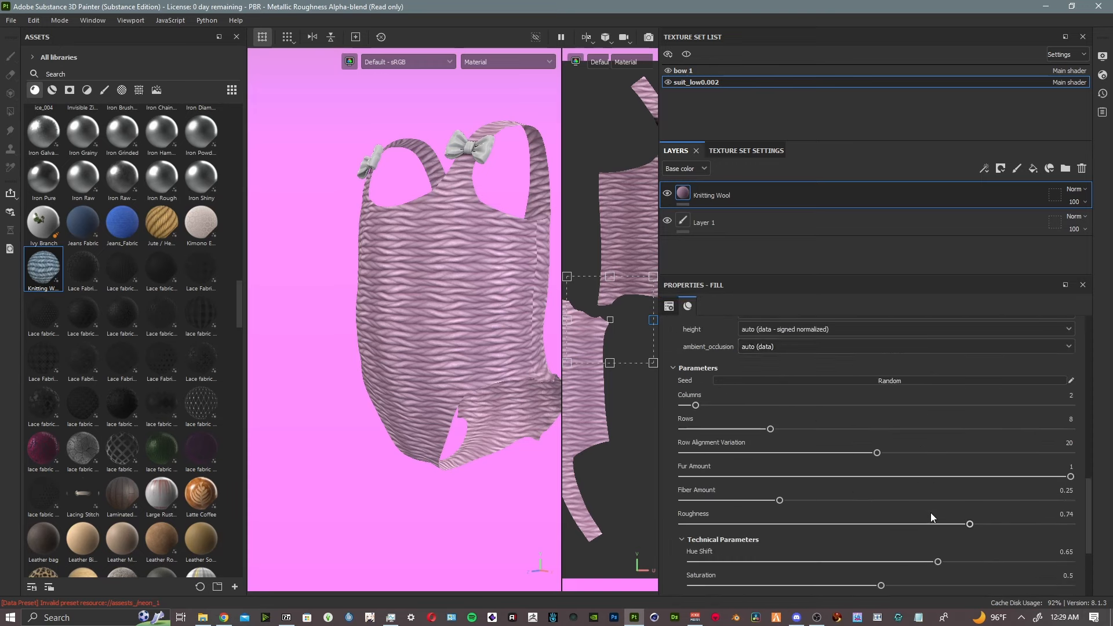
scroll(930, 513, down, 2)
scroll(522, 380, up, 3)
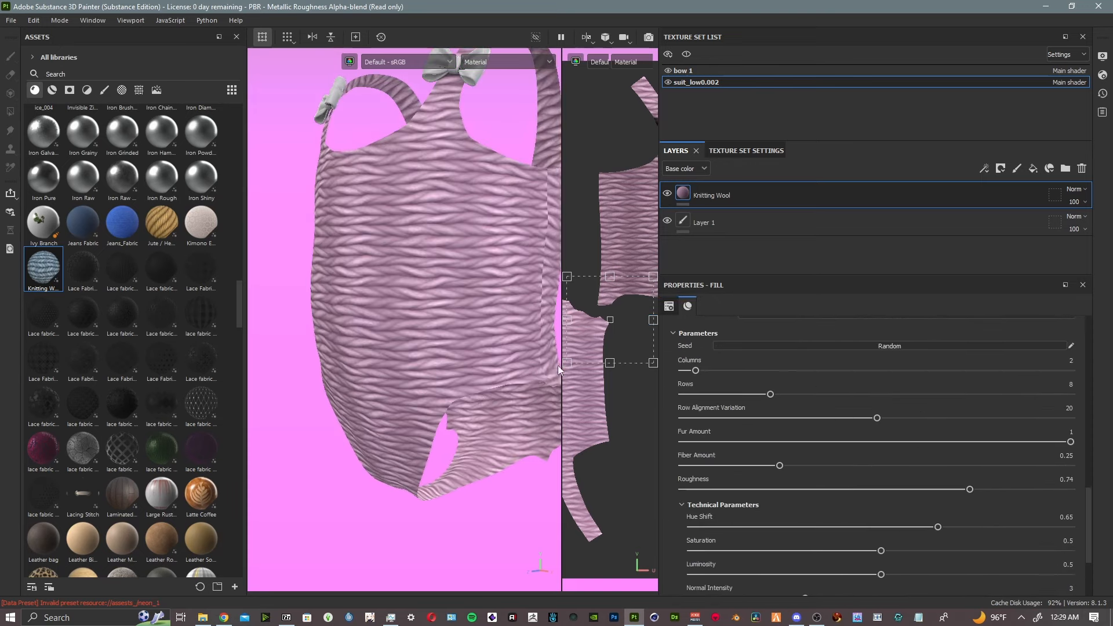
scroll(749, 478, down, 3)
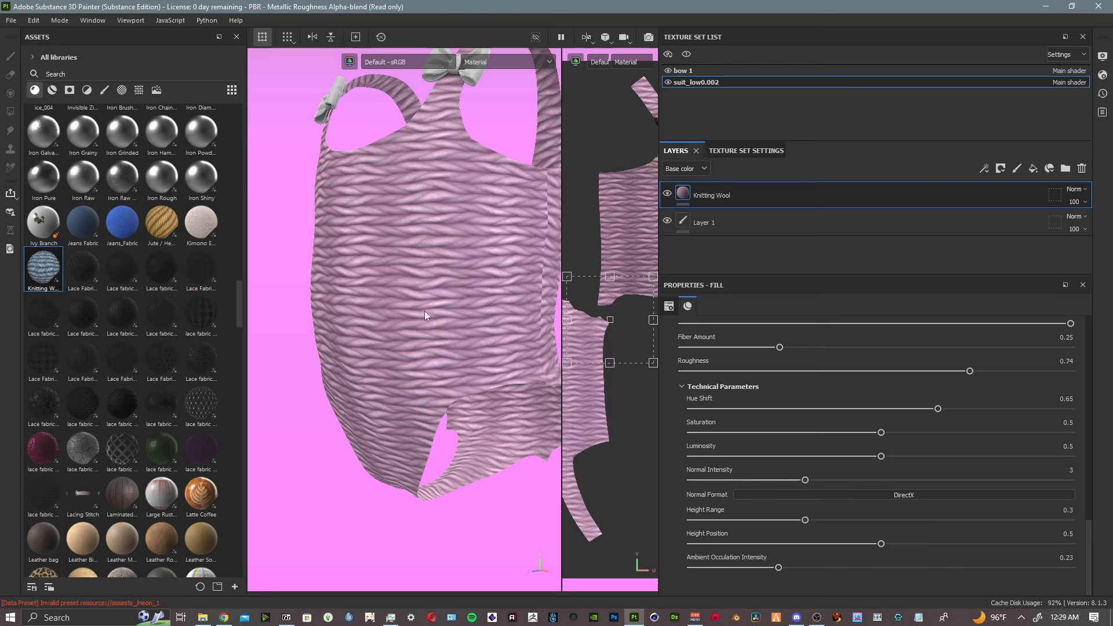
drag(778, 568, 1066, 567)
scroll(417, 246, up, 8)
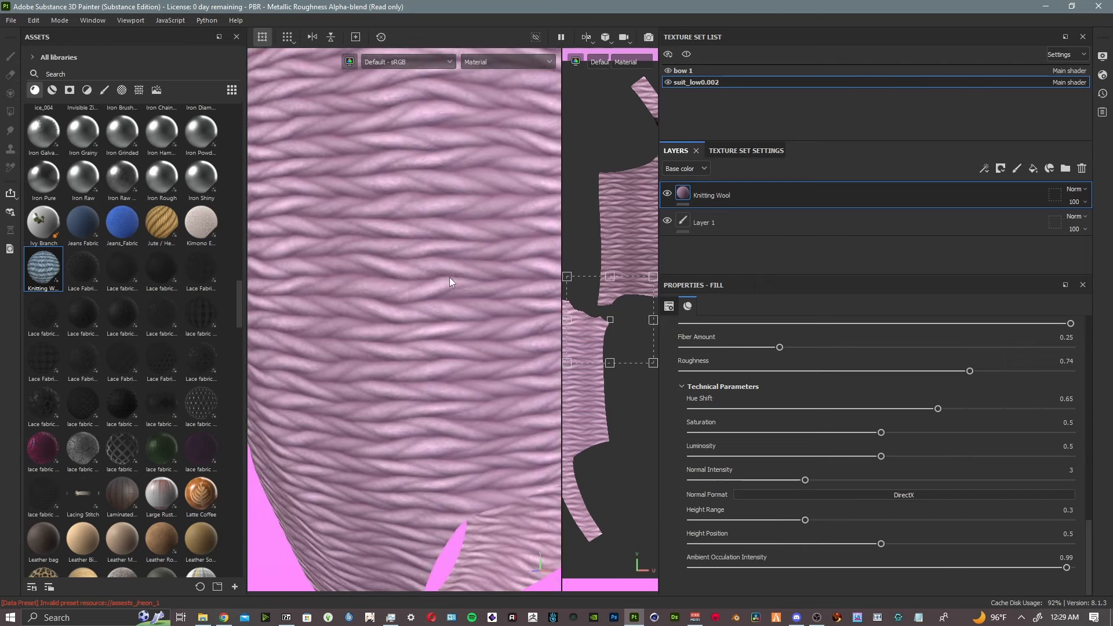
mouse_move(450, 277)
alt+mouse_down()
mouse_move(475, 269)
mouse_move(472, 284)
mouse_move(434, 281)
alt+mouse_up()
scroll(902, 427, up, 3)
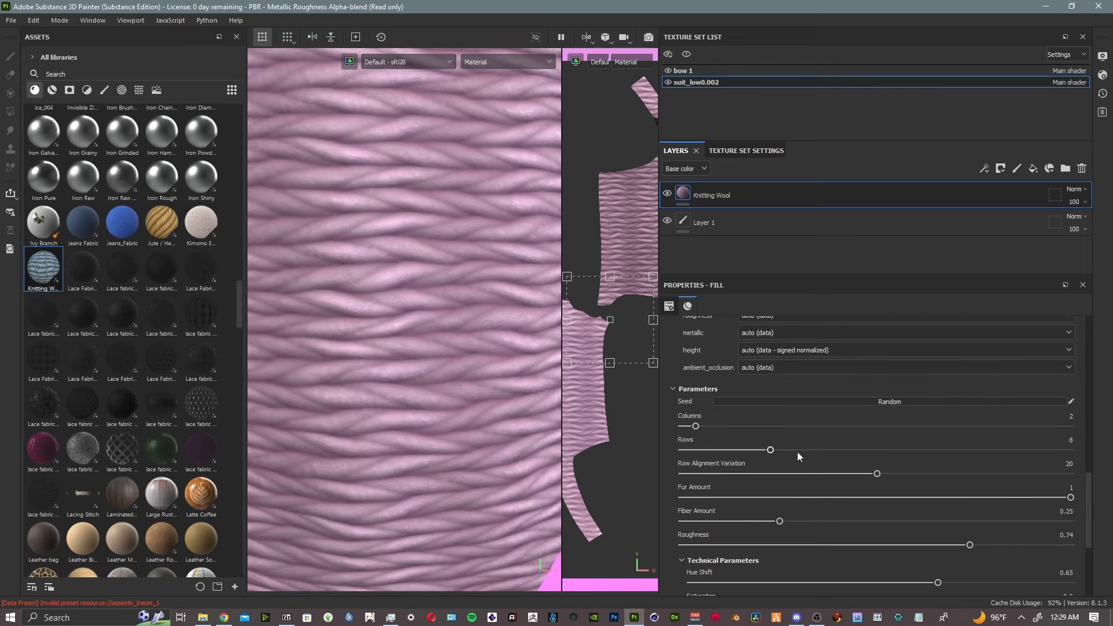
- Set the Knitting Wool Columns to 7 and inspect the weave across the suit's front and side seam
scroll(815, 468, up, 3)
scroll(815, 469, up, 6)
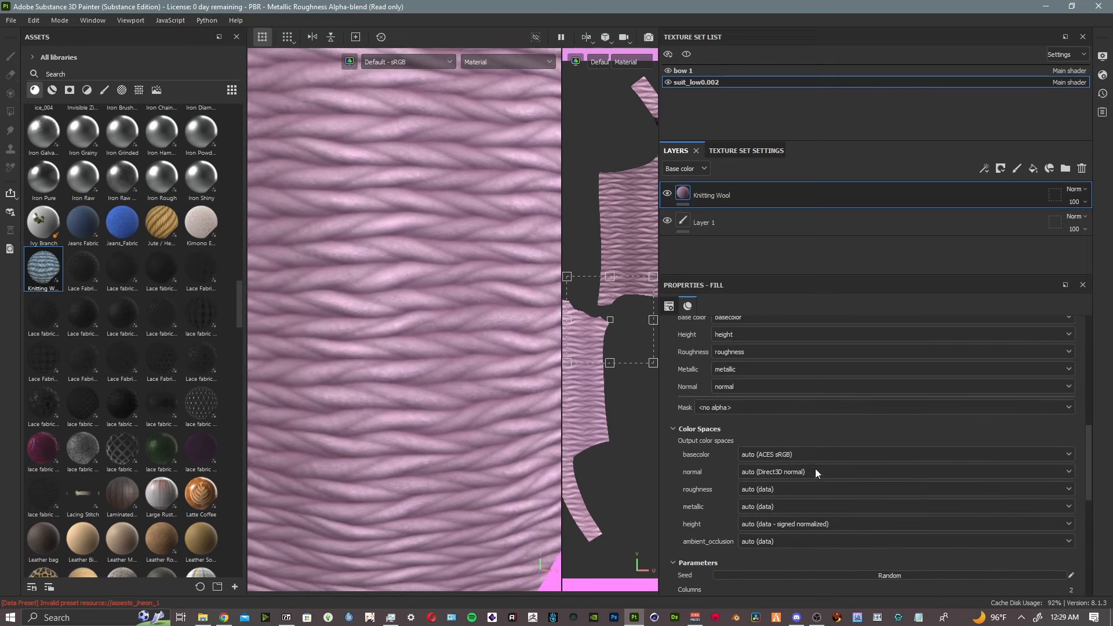
scroll(815, 469, down, 3)
scroll(815, 468, down, 6)
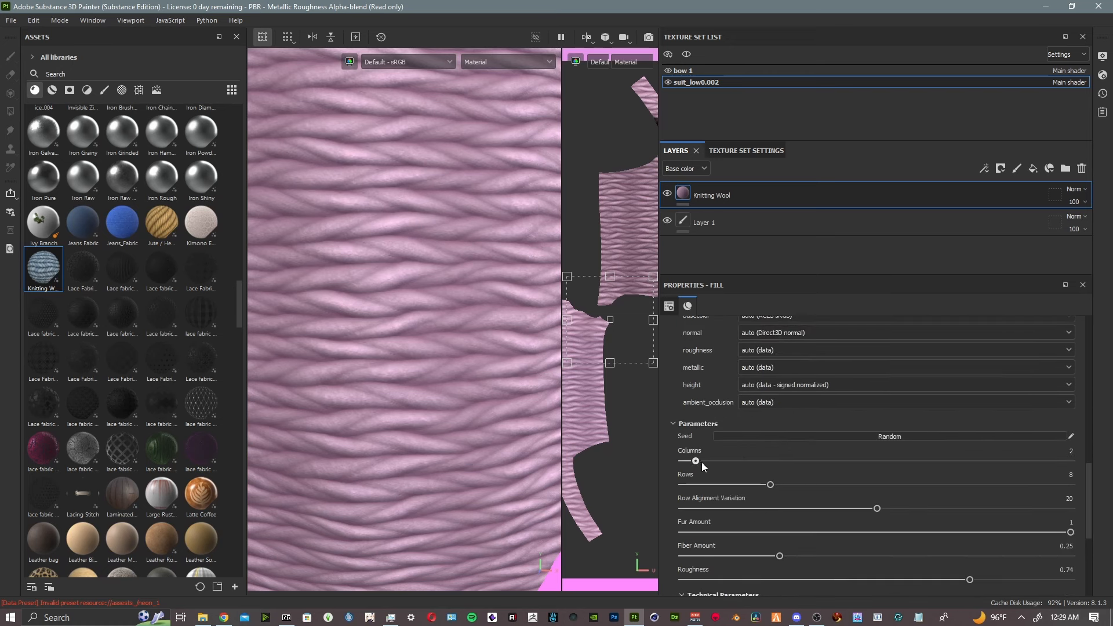
drag(698, 461, 758, 462)
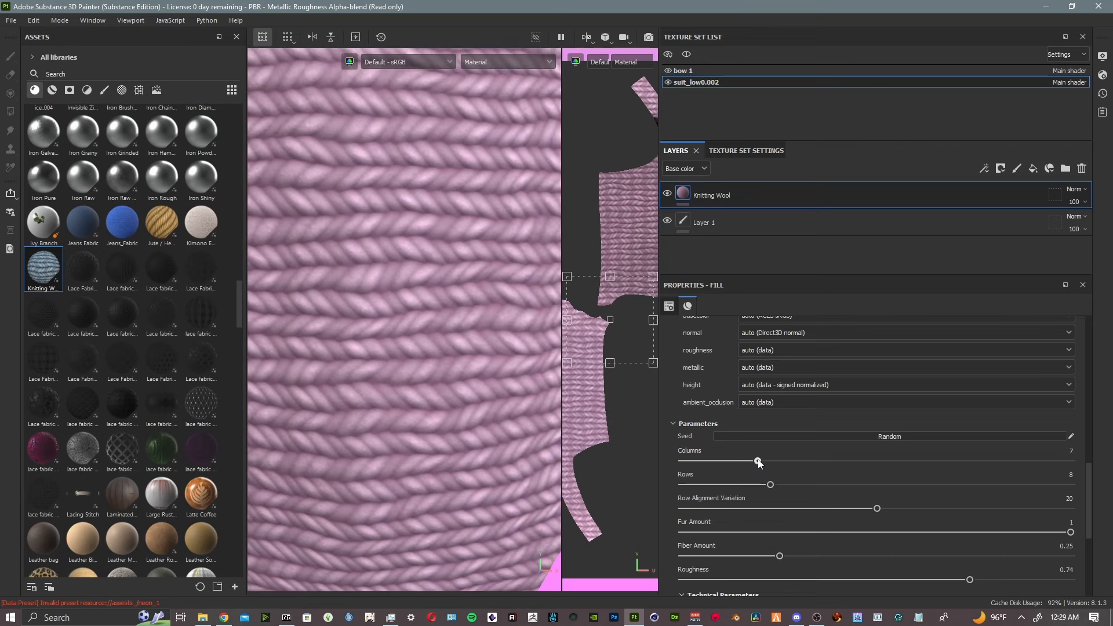
scroll(436, 328, down, 10)
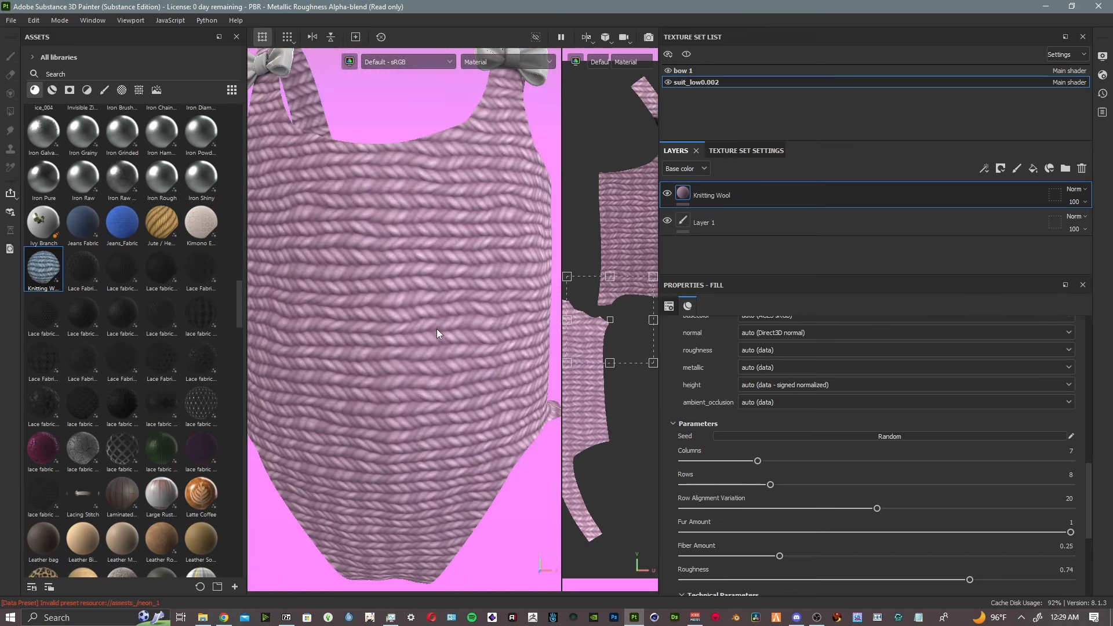
alt+drag(505, 302, 457, 335)
scroll(458, 335, up, 5)
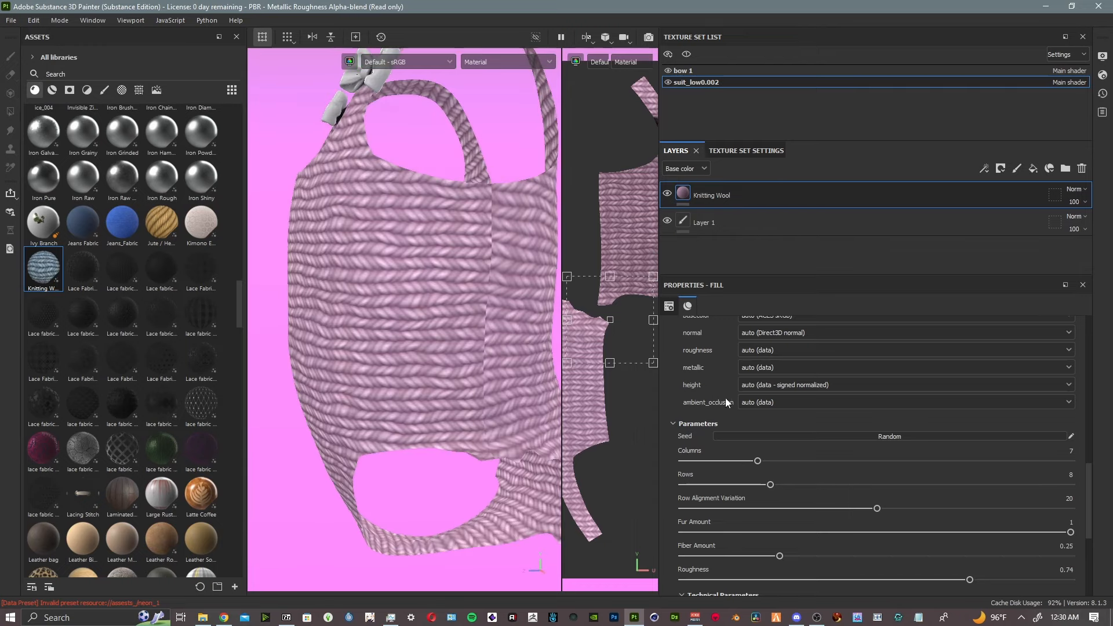
scroll(714, 398, up, 10)
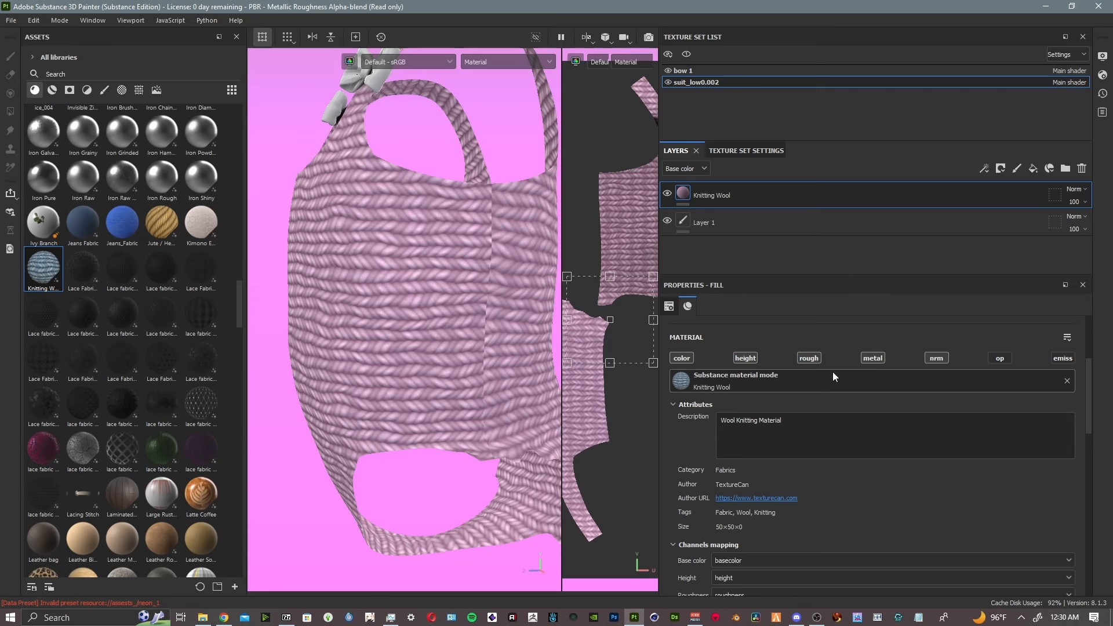
scroll(832, 371, up, 2)
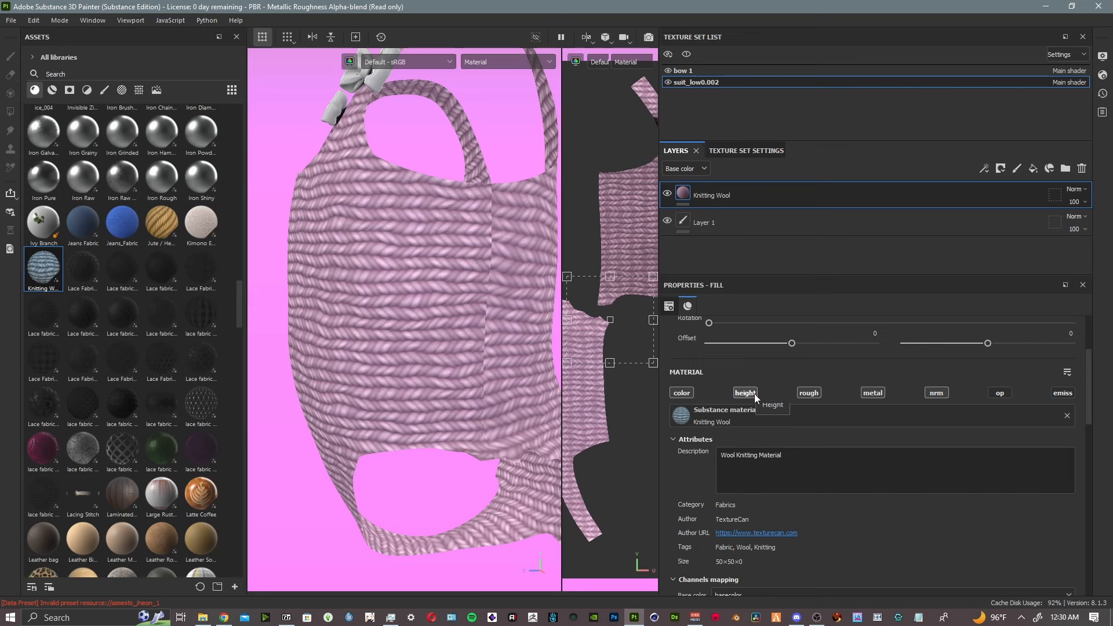
- Switch the Knitting Wool roughness channel off and back on to compare the weave on the suit's side and front
scroll(403, 317, up, 2)
alt+drag(467, 288, 388, 270)
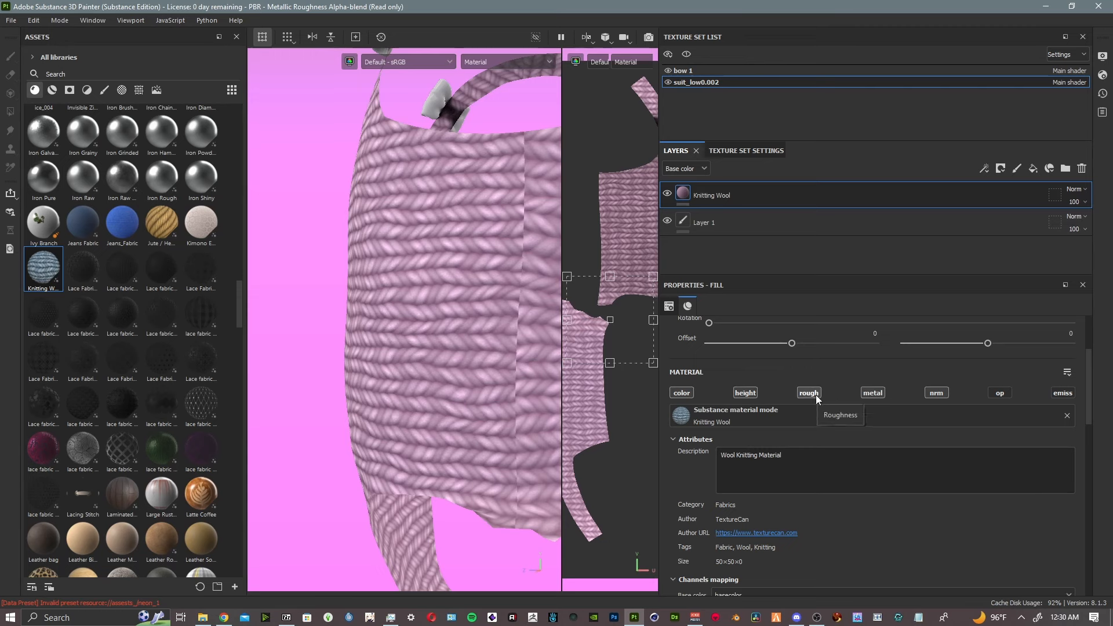
alt+drag(463, 308, 636, 335)
alt+drag(417, 339, 619, 342)
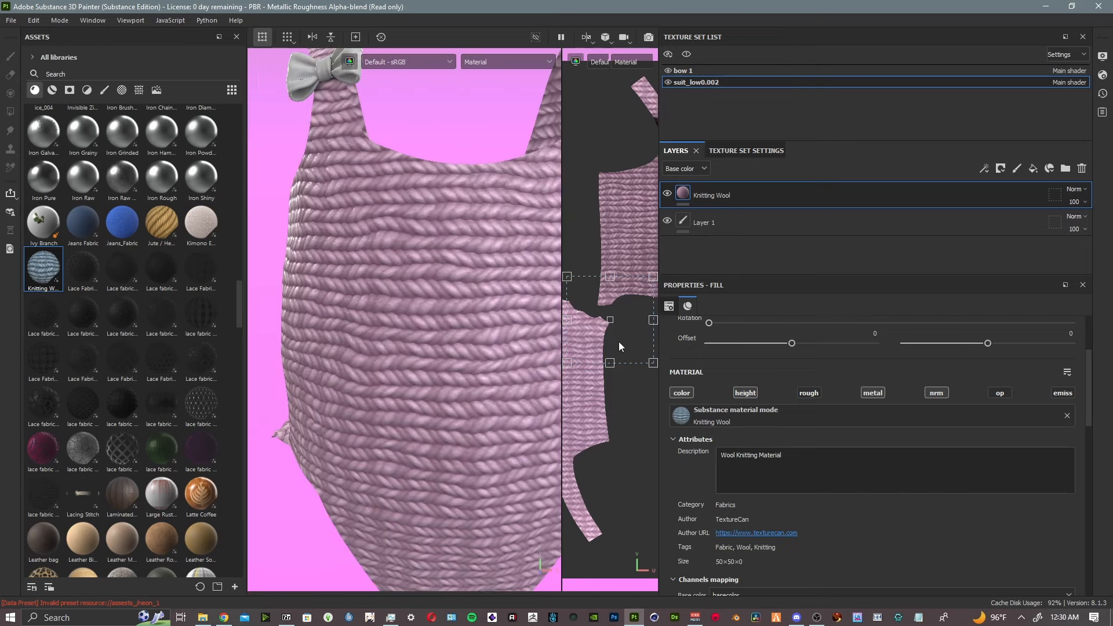
scroll(506, 328, down, 2)
scroll(507, 329, up, 8)
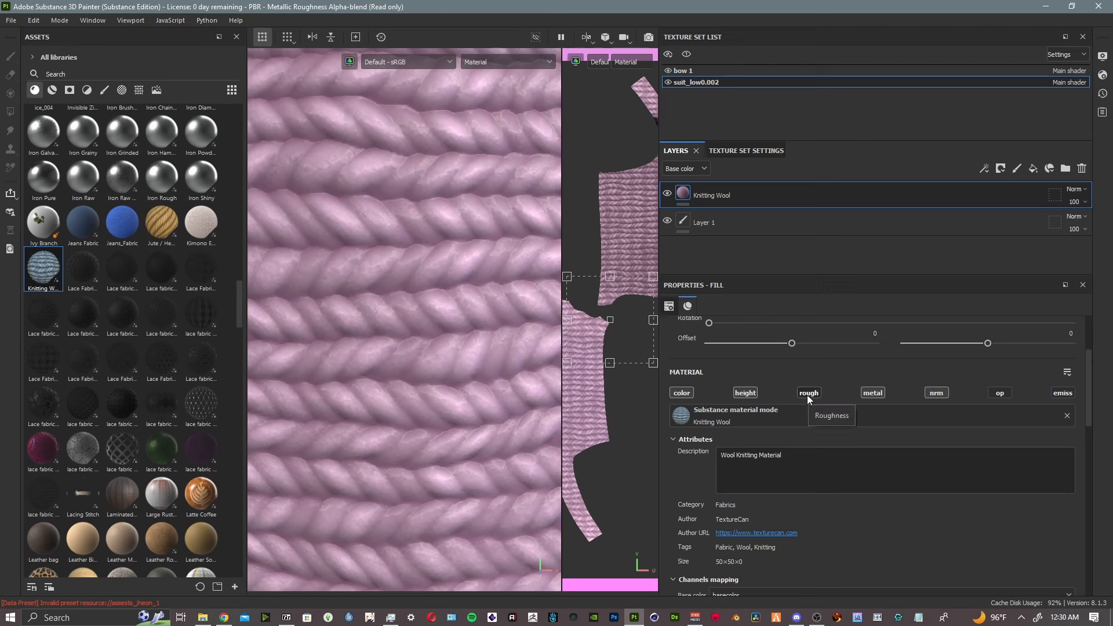
click(808, 394)
scroll(391, 267, down, 5)
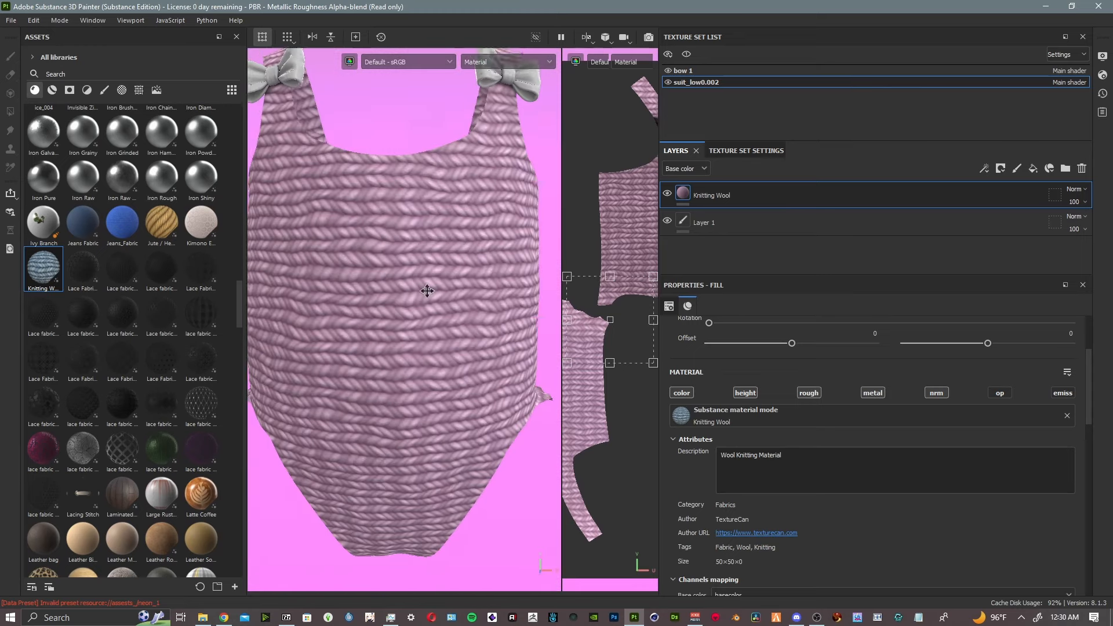
- Apply the Knitting Wool material to the bows on the shoulder straps
middle_drag(392, 267, 452, 326)
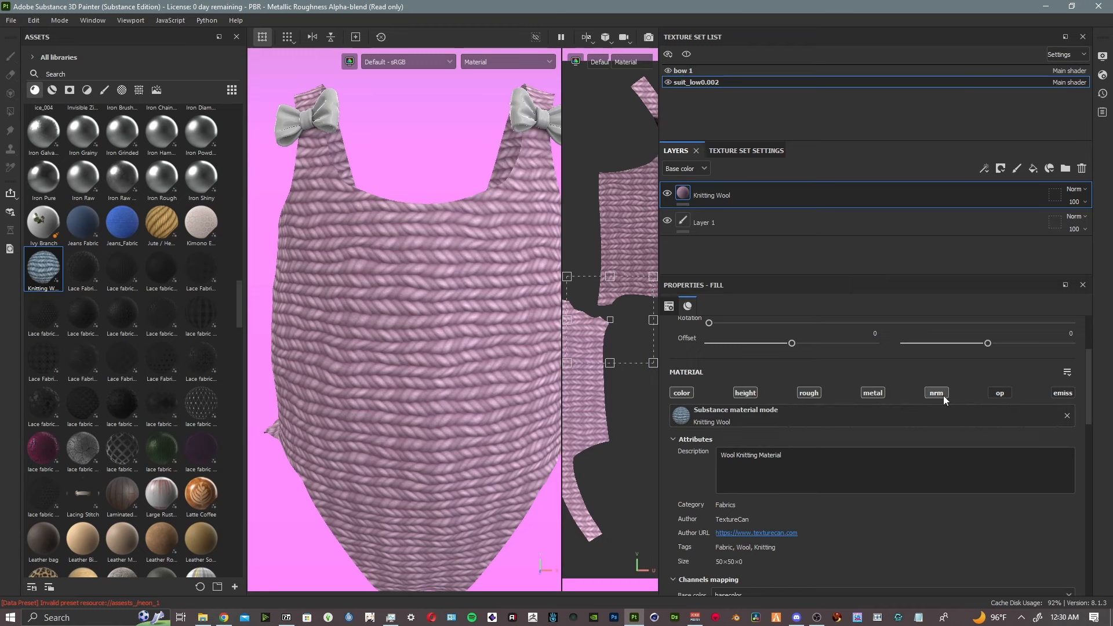
alt+drag(440, 256, 463, 261)
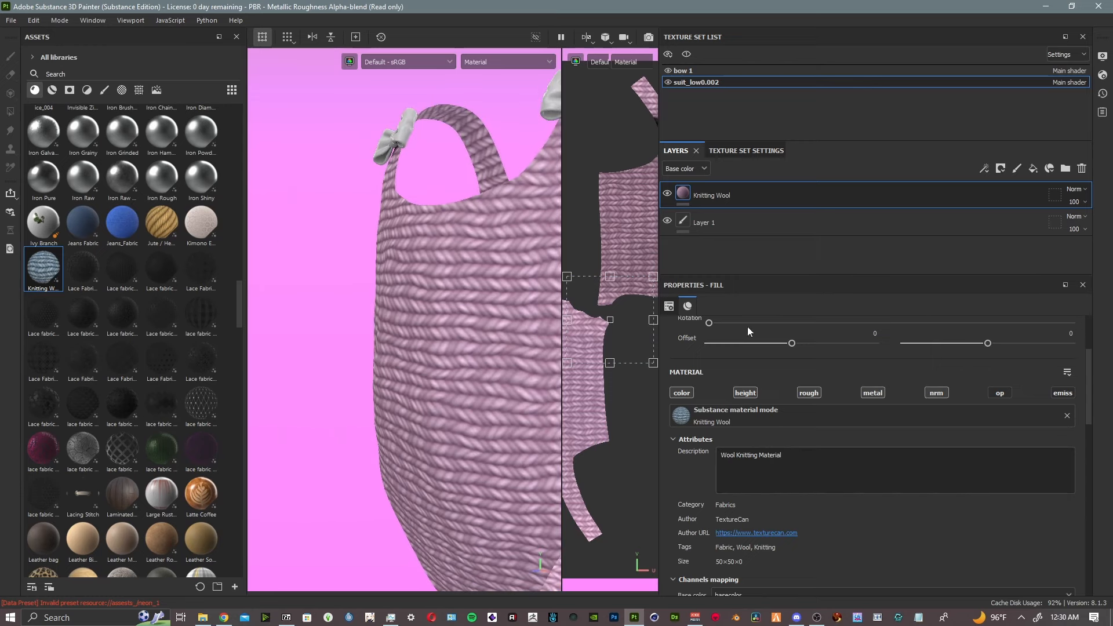
alt+drag(439, 266, 549, 378)
alt+middle_drag(549, 378, 447, 366)
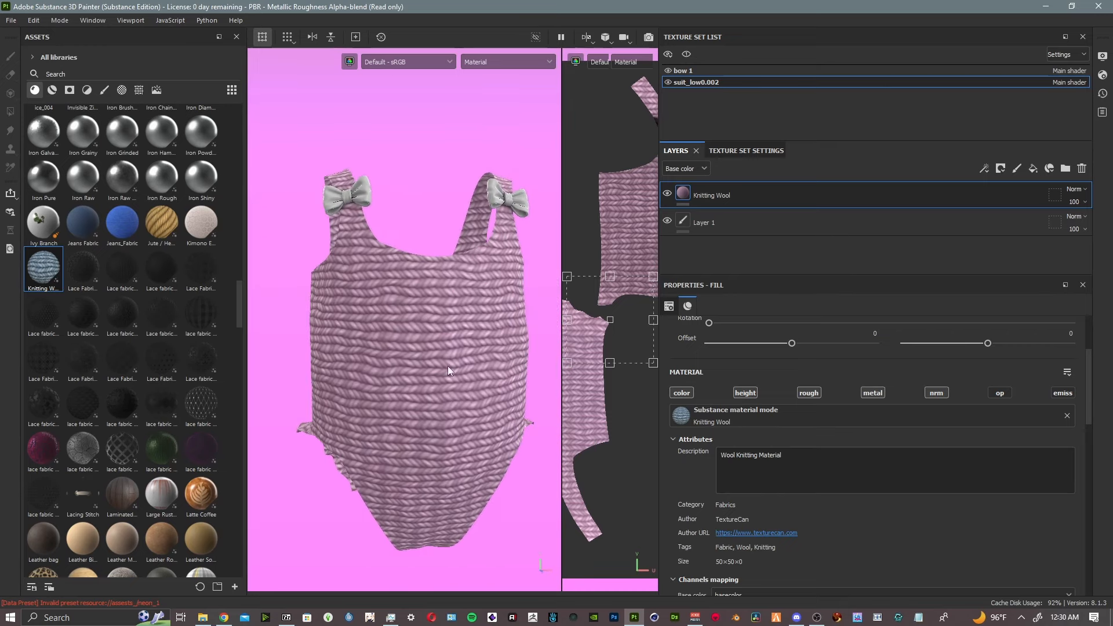
alt+drag(429, 286, 387, 354)
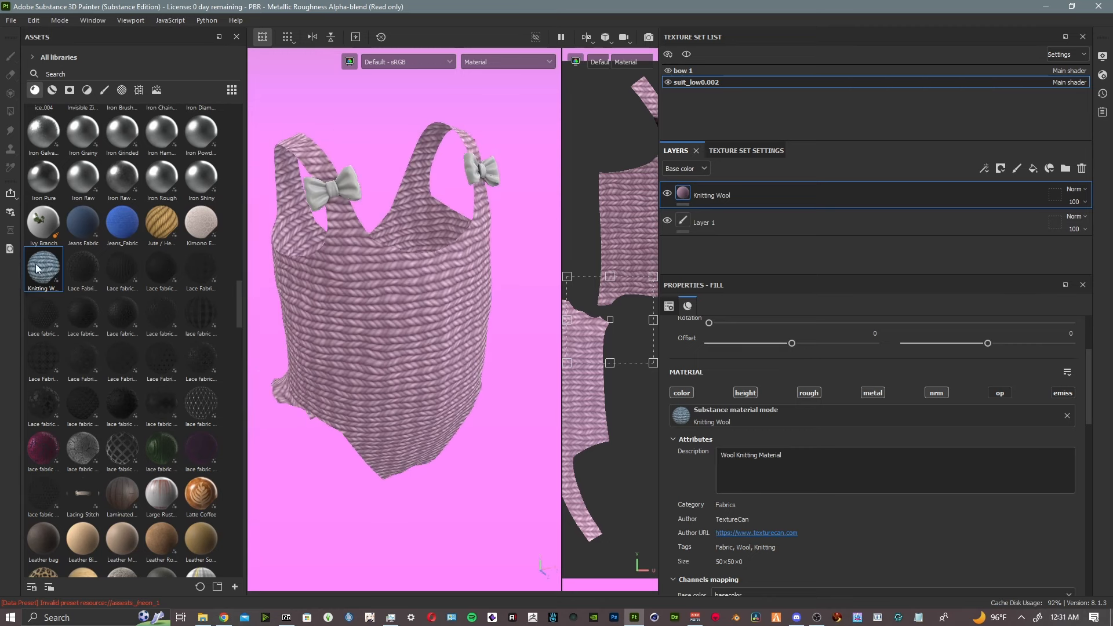
drag(36, 263, 329, 199)
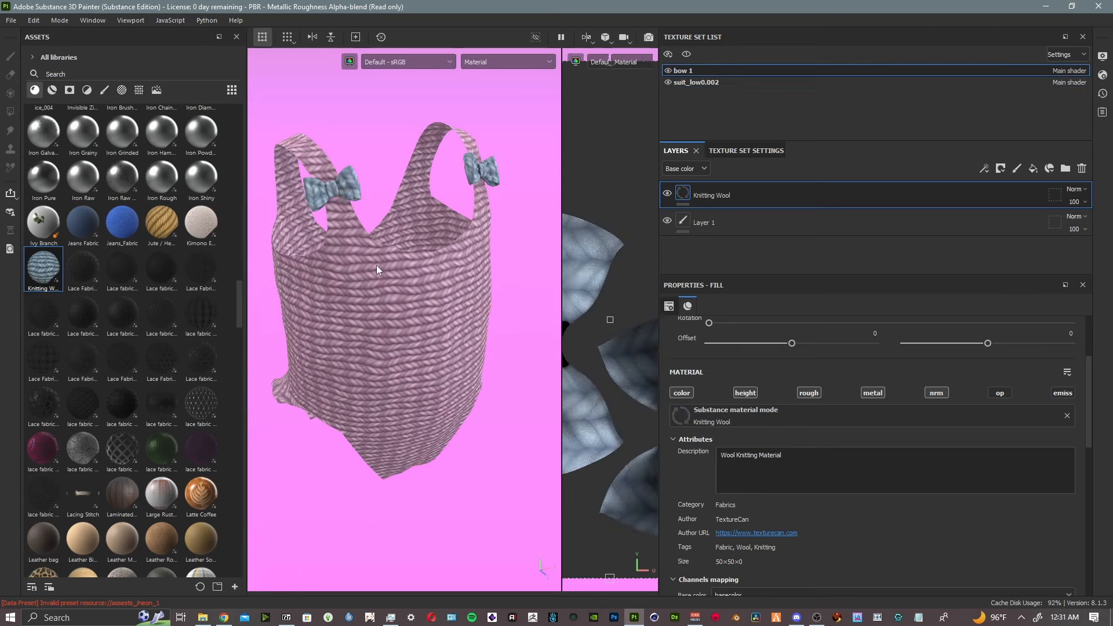
- Add a paint layer above the Knitting Wool fill in the bow 1 texture set
alt+drag(370, 277, 429, 317)
scroll(419, 323, up, 3)
alt+middle_drag(421, 323, 466, 351)
mouse_move(467, 350)
alt+mouse_down()
mouse_move(454, 363)
mouse_move(437, 353)
mouse_move(451, 355)
alt+mouse_up()
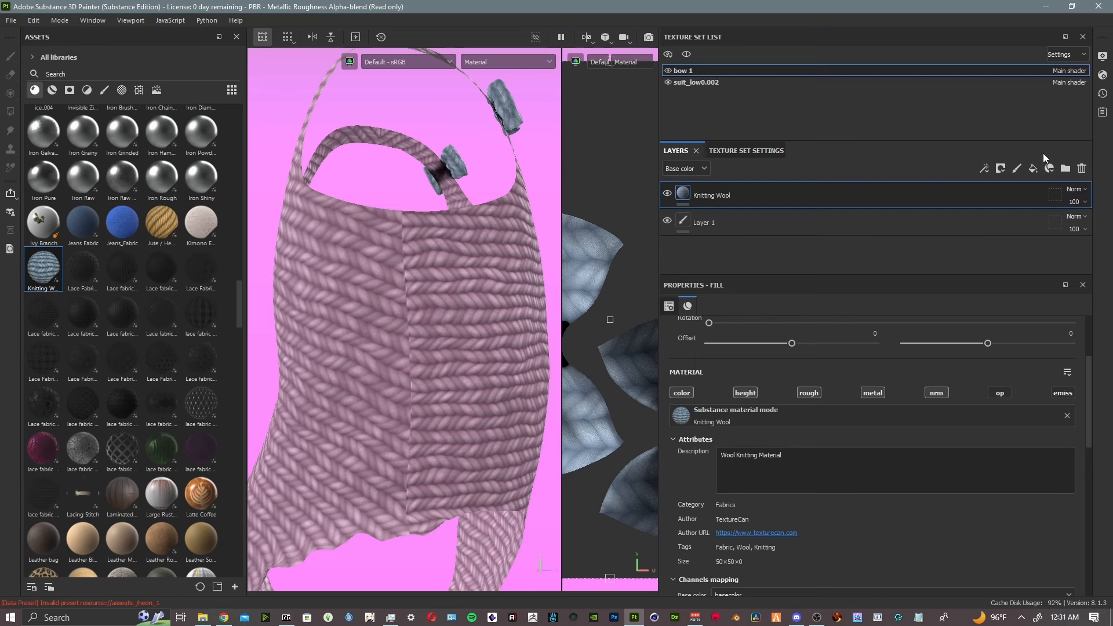
click(1017, 170)
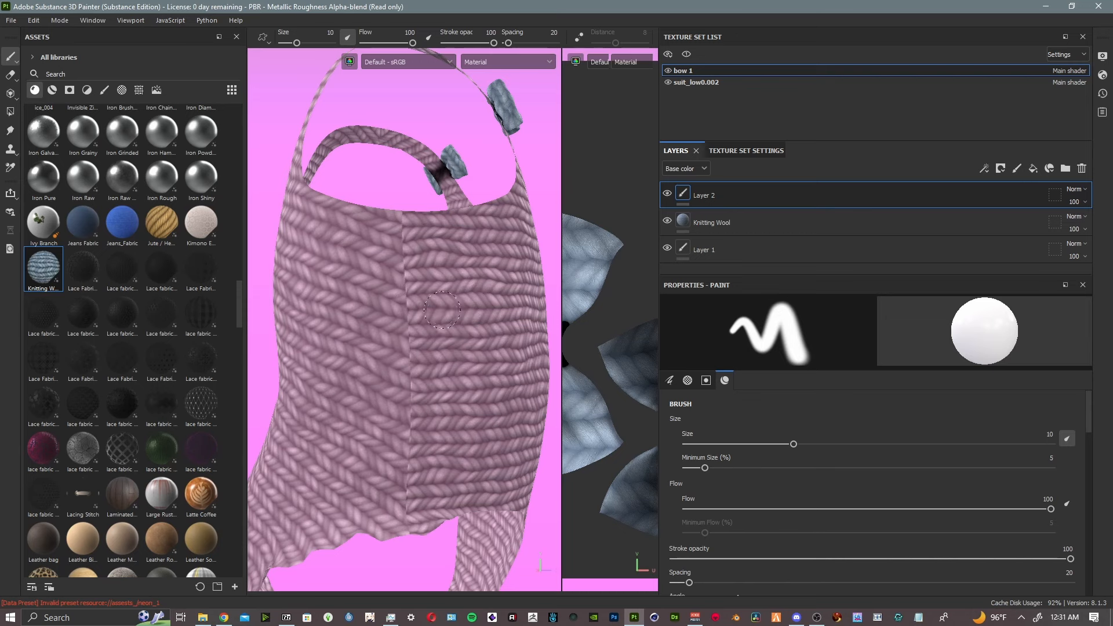
mouse_move(434, 289)
alt+mouse_down()
mouse_move(422, 300)
mouse_move(458, 299)
mouse_move(380, 319)
alt+mouse_up()
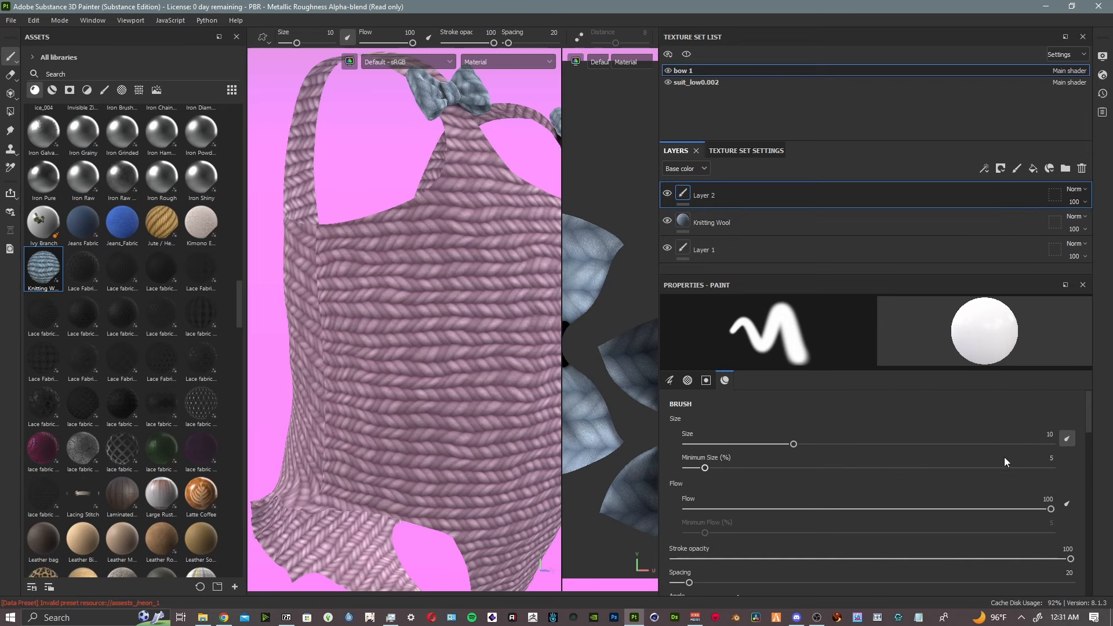
scroll(968, 464, down, 5)
scroll(966, 465, up, 5)
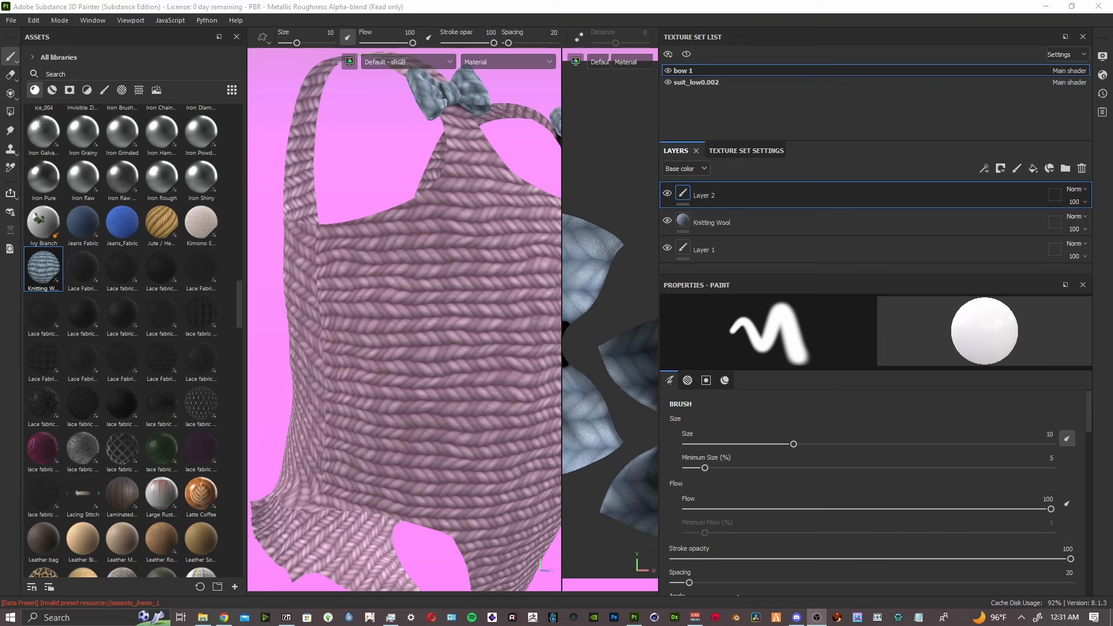
- Add a paint layer above Knitting Wool in the suit_low0.002 texture set and paint a large white test patch on the torso
click(757, 83)
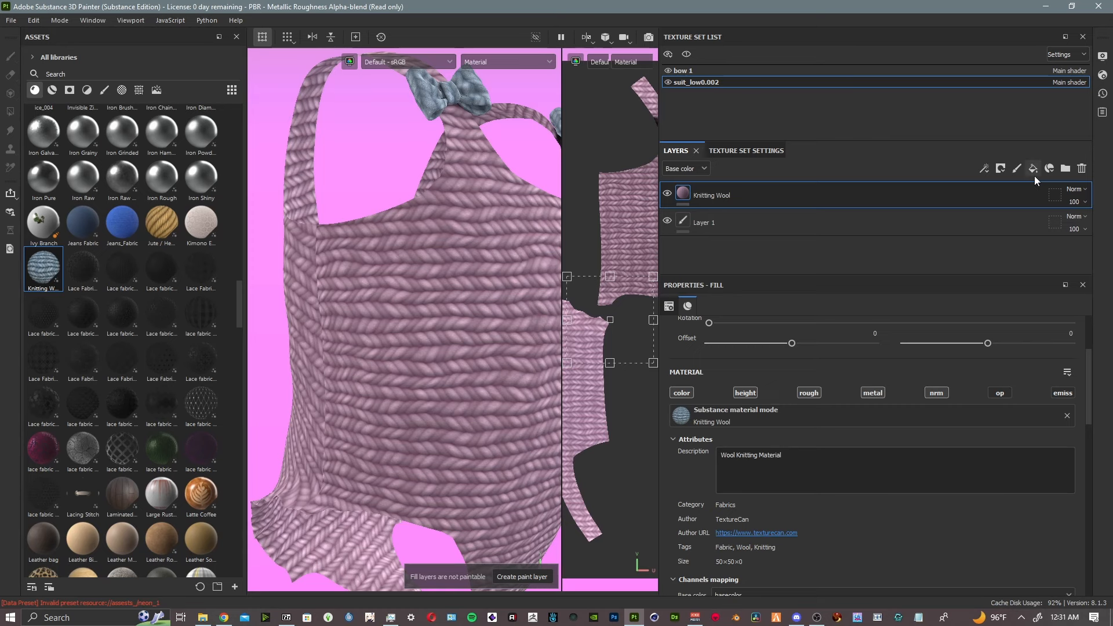
click(1017, 169)
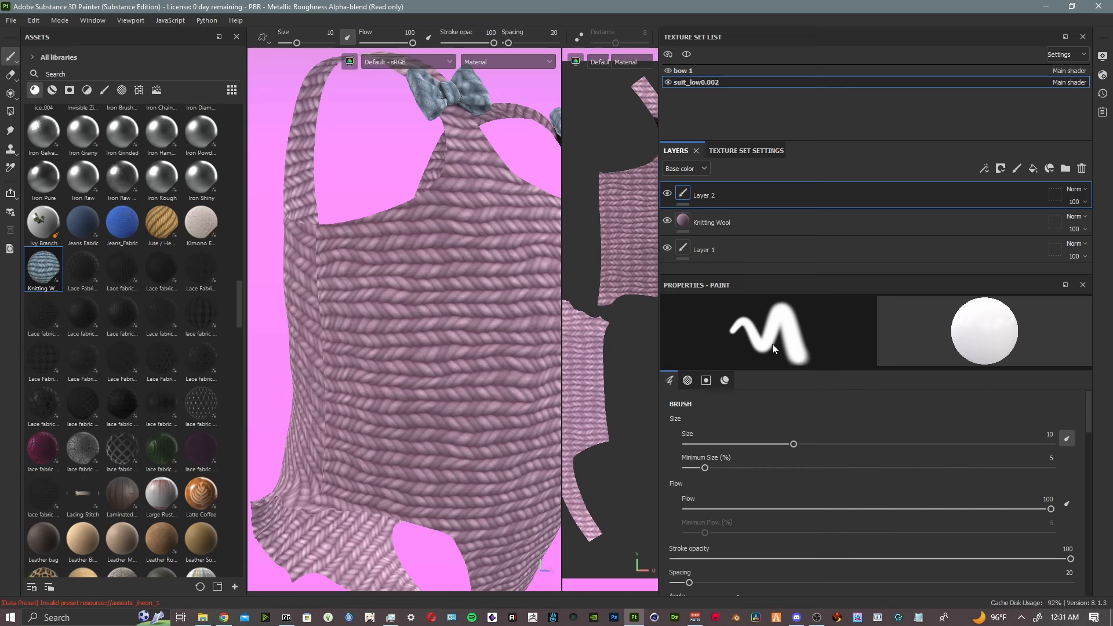
mouse_move(397, 271)
mouse_down()
mouse_move(382, 284)
mouse_move(452, 272)
mouse_move(462, 363)
mouse_move(392, 319)
mouse_move(403, 377)
mouse_move(386, 400)
mouse_move(460, 444)
mouse_move(510, 400)
mouse_move(504, 354)
mouse_move(455, 241)
mouse_move(402, 264)
mouse_move(458, 283)
mouse_move(430, 279)
mouse_move(436, 258)
mouse_move(483, 347)
mouse_move(477, 359)
mouse_move(407, 346)
mouse_move(428, 354)
mouse_move(406, 369)
mouse_move(405, 358)
mouse_move(470, 361)
mouse_move(452, 400)
mouse_move(484, 365)
mouse_move(493, 394)
mouse_move(467, 406)
mouse_move(493, 386)
mouse_up()
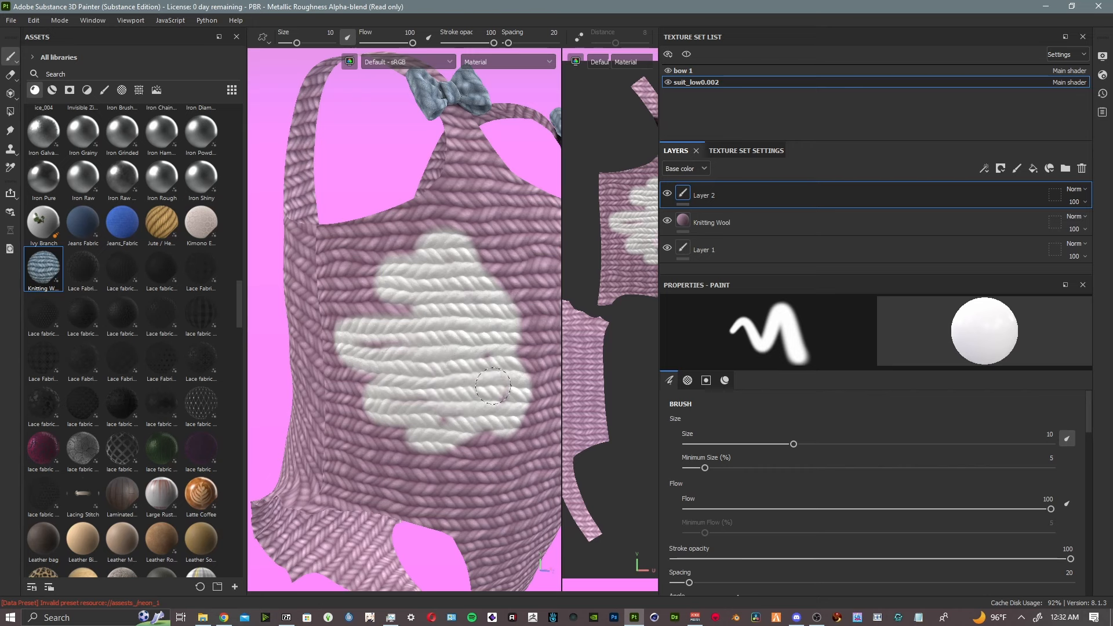
mouse_move(458, 348)
mouse_down()
mouse_move(450, 406)
mouse_move(489, 371)
mouse_move(499, 394)
mouse_move(448, 315)
mouse_up()
- Paint a wavy vertical white test stroke down the middle of the suit's opposite face
scroll(448, 315, down, 5)
alt+drag(519, 316, 409, 322)
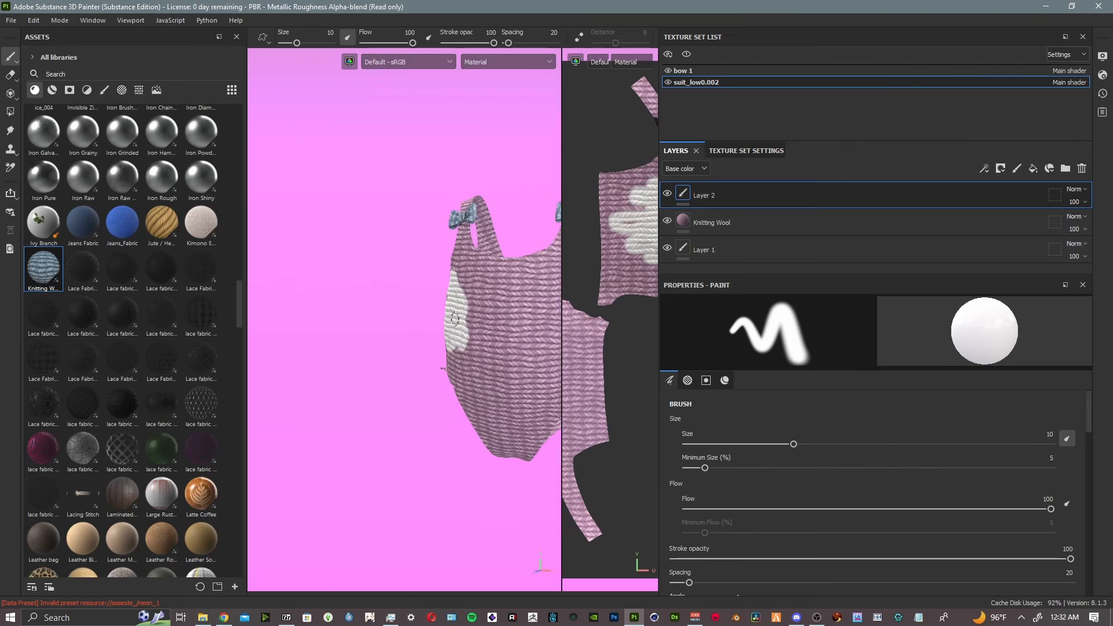
alt+middle_drag(452, 318, 356, 326)
scroll(401, 298, up, 3)
mouse_move(446, 275)
mouse_down()
mouse_move(455, 343)
mouse_move(414, 397)
mouse_move(463, 401)
mouse_move(427, 303)
mouse_move(437, 382)
mouse_up()
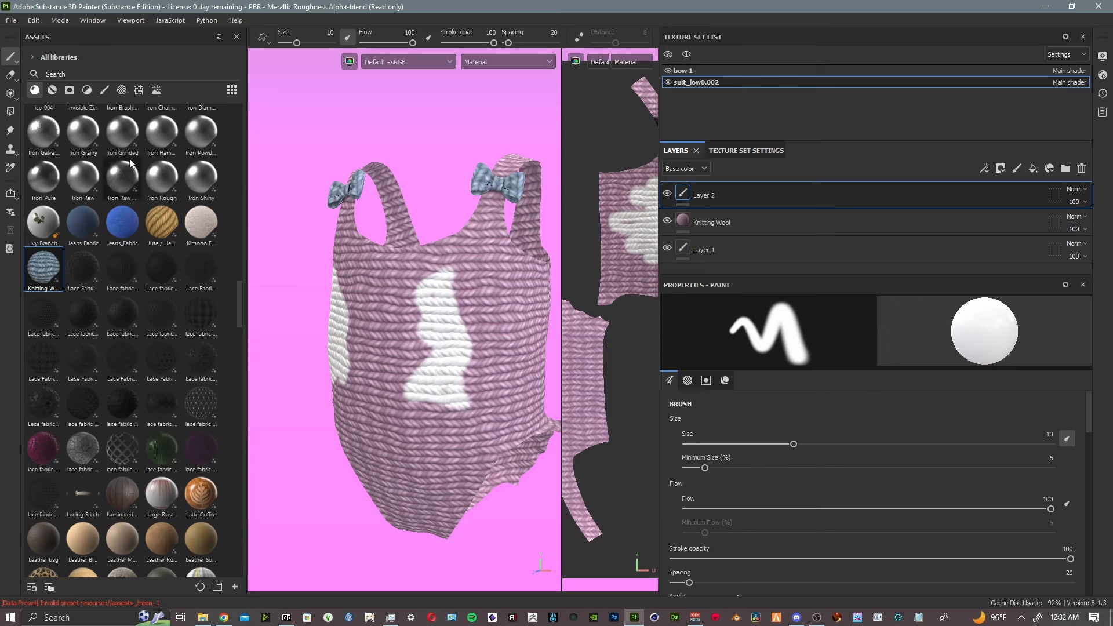
- Browse the brush library and choose the looped "Stitches Co..." brush for painting seams
click(105, 91)
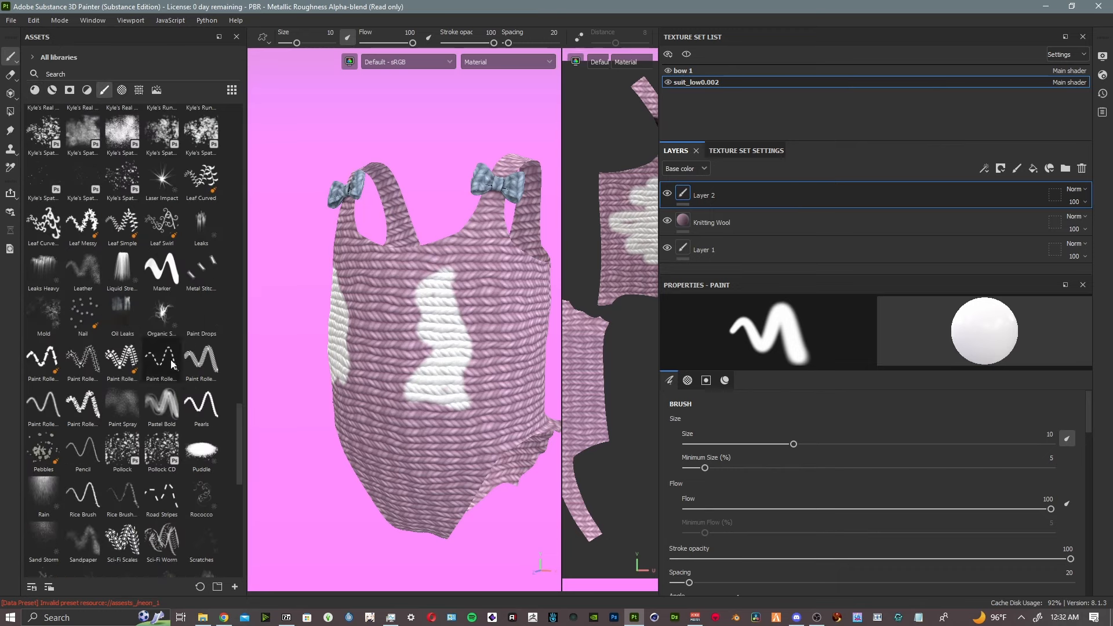
scroll(161, 374, down, 5)
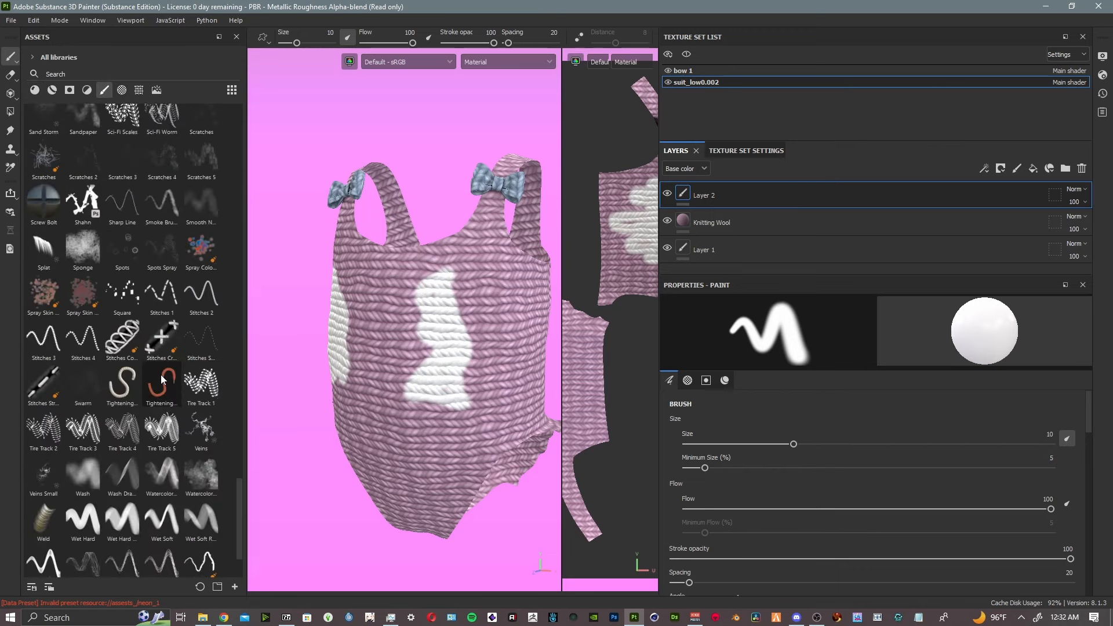
scroll(150, 354, up, 10)
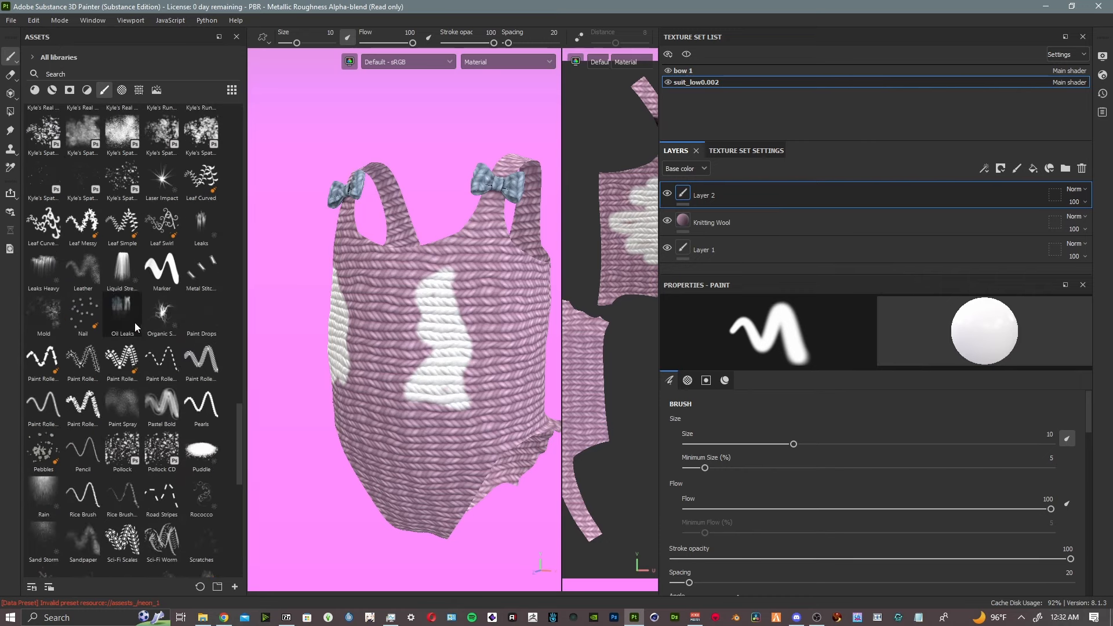
scroll(137, 324, down, 10)
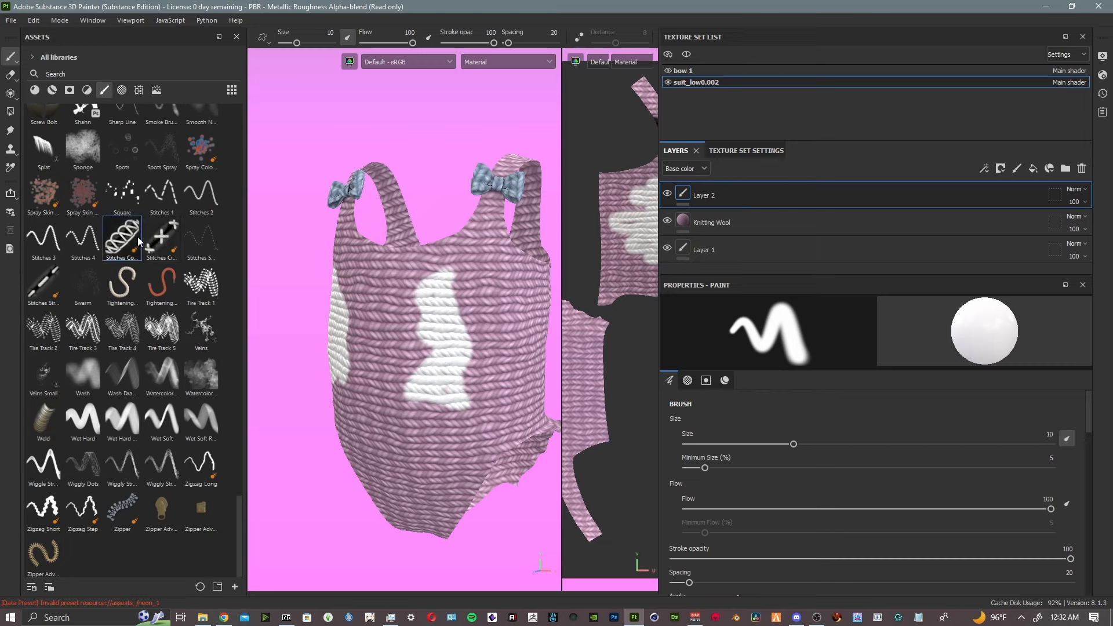
click(137, 236)
- Turn on symmetry painting across the suit's centre plane
alt+drag(456, 329, 378, 329)
alt+middle_drag(486, 327, 318, 310)
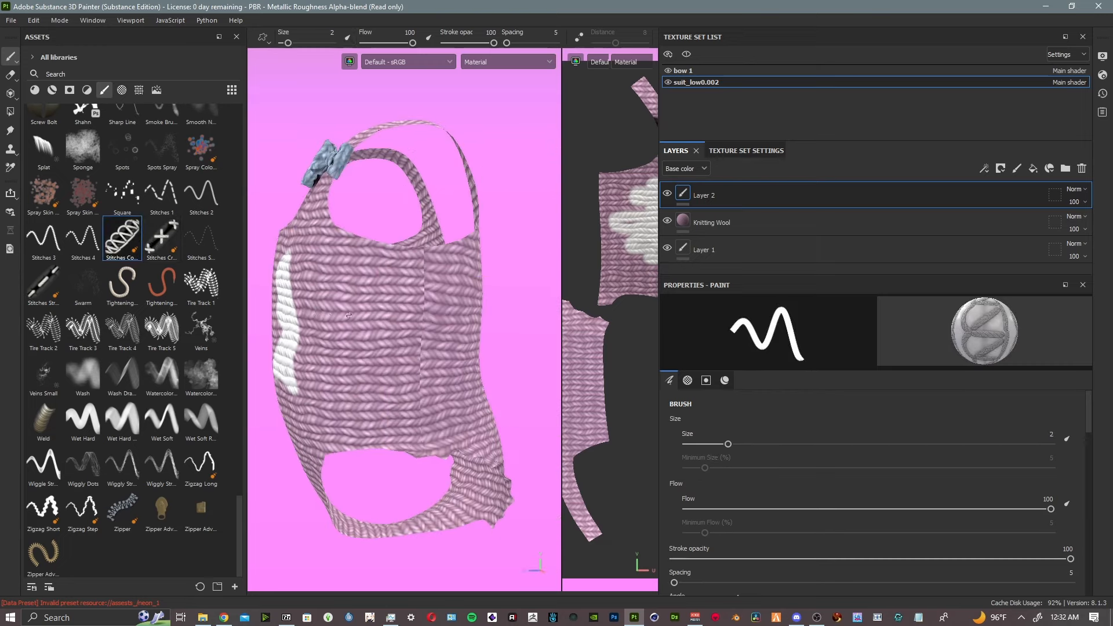
alt+right_drag(318, 310, 395, 313)
alt+drag(395, 313, 454, 228)
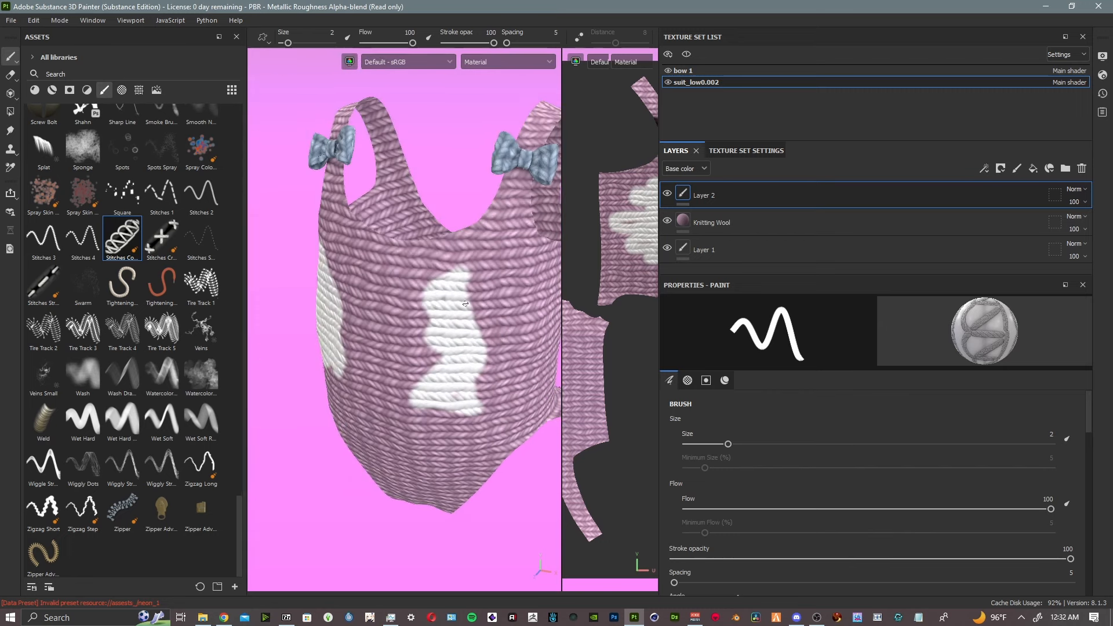
key(l)
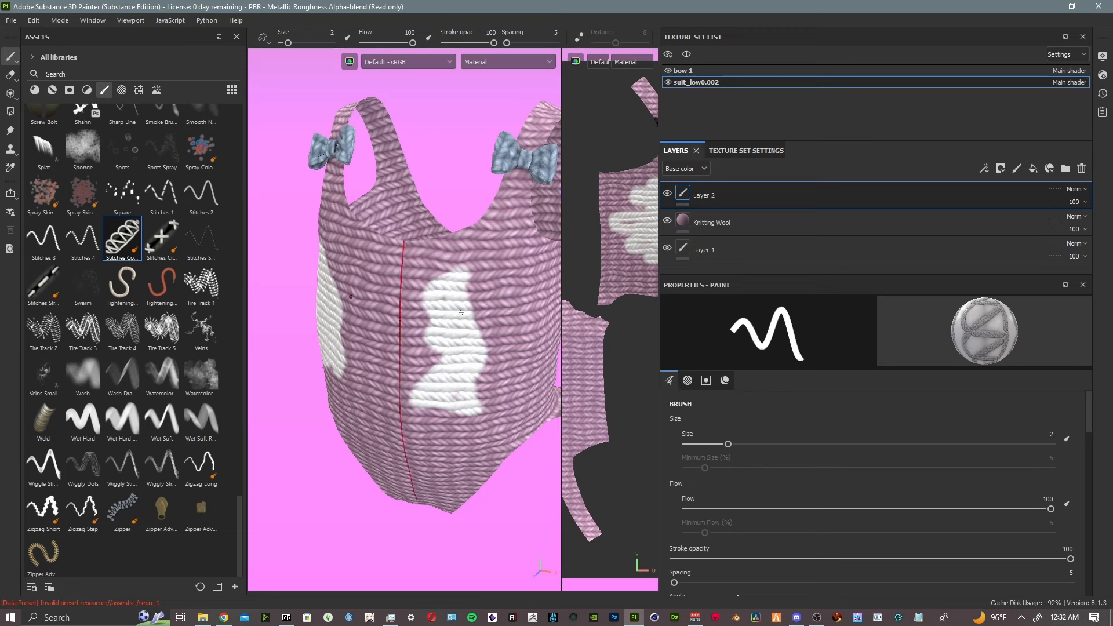
- Set the stitch brush size to 9.73 and bring the suit's side seam into view for painting
alt+drag(461, 312, 406, 241)
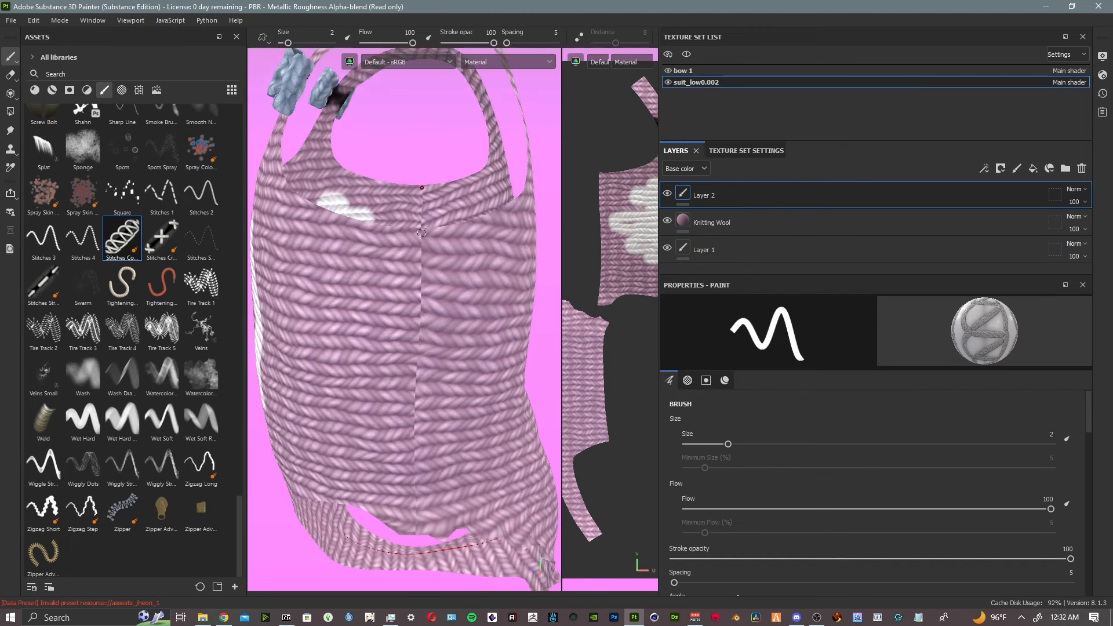
right_click(443, 322)
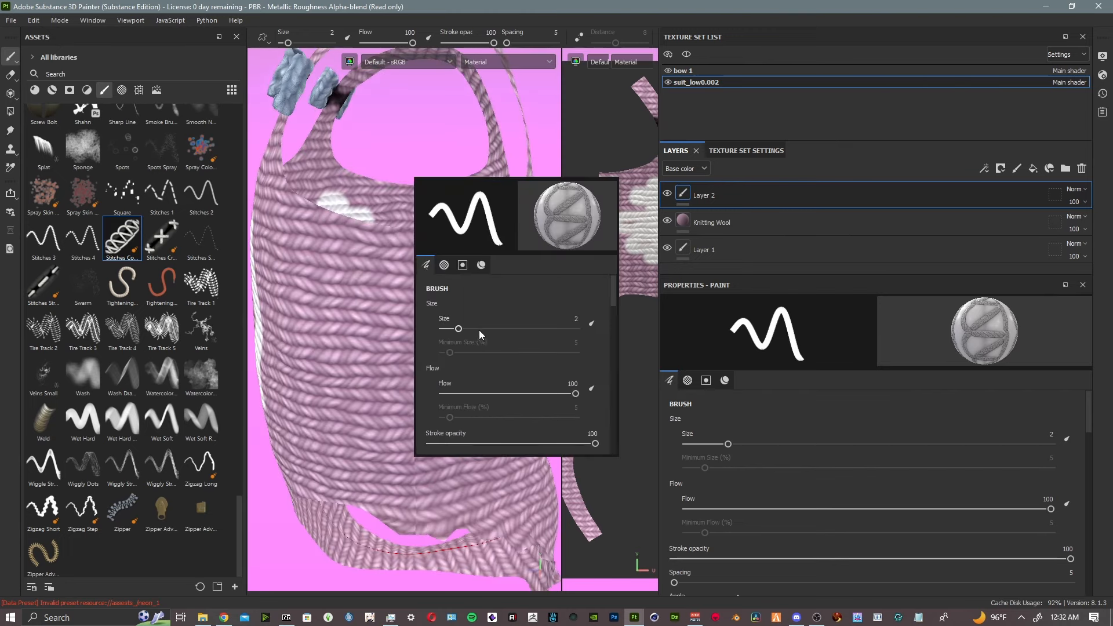
drag(461, 328, 481, 331)
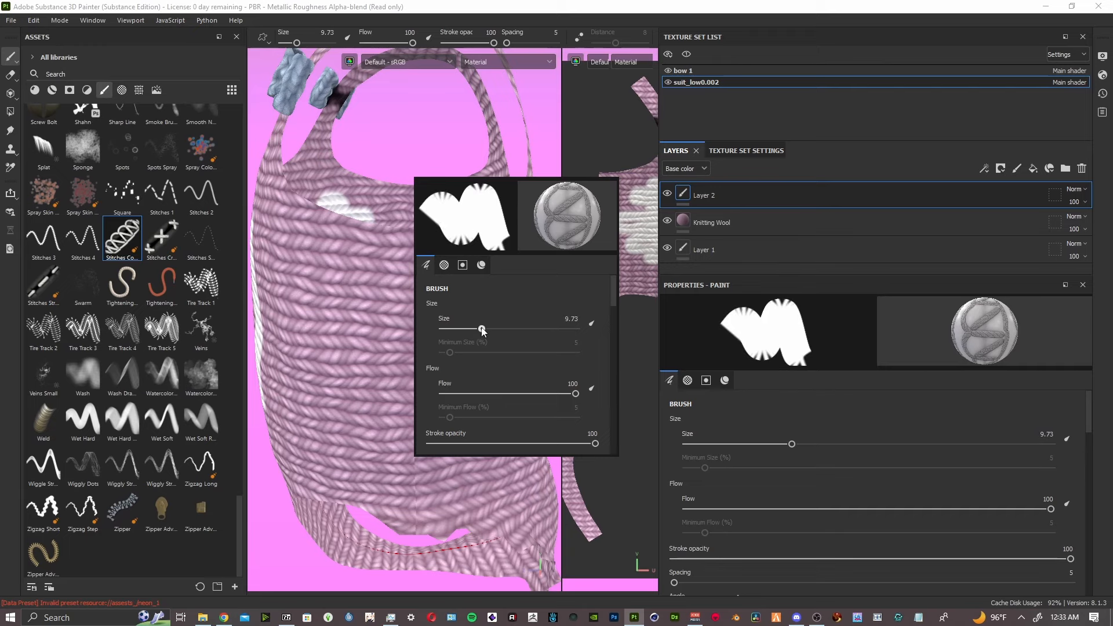
alt+drag(328, 255, 347, 275)
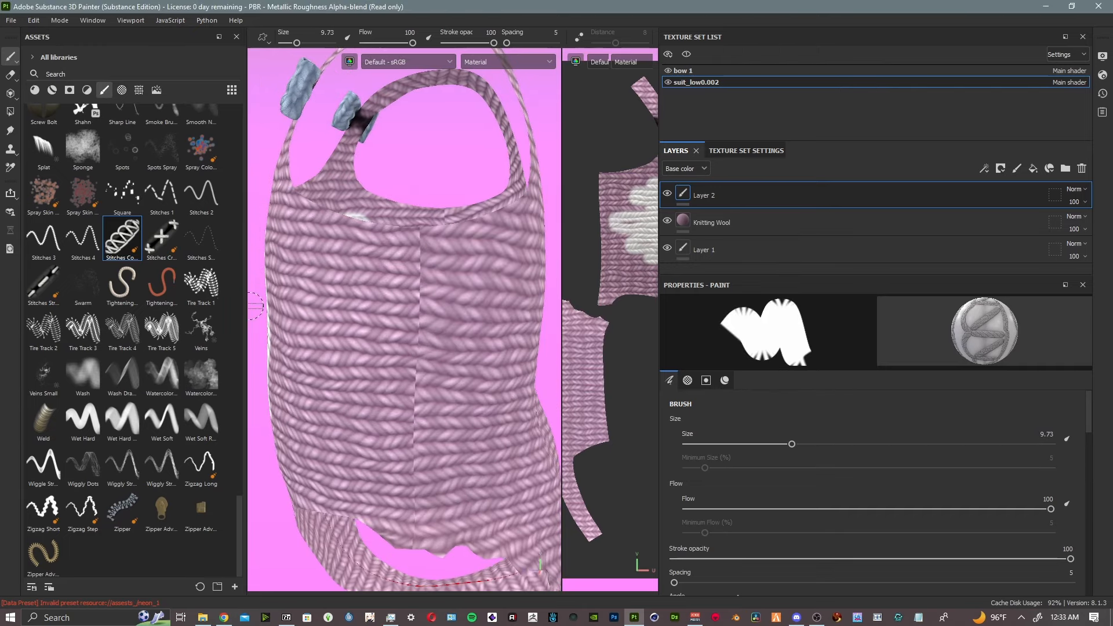
- Try to paint a straight run of stitches down the side seam from the armhole to the leg opening, and undo it
click(421, 244)
drag(423, 275, 422, 284)
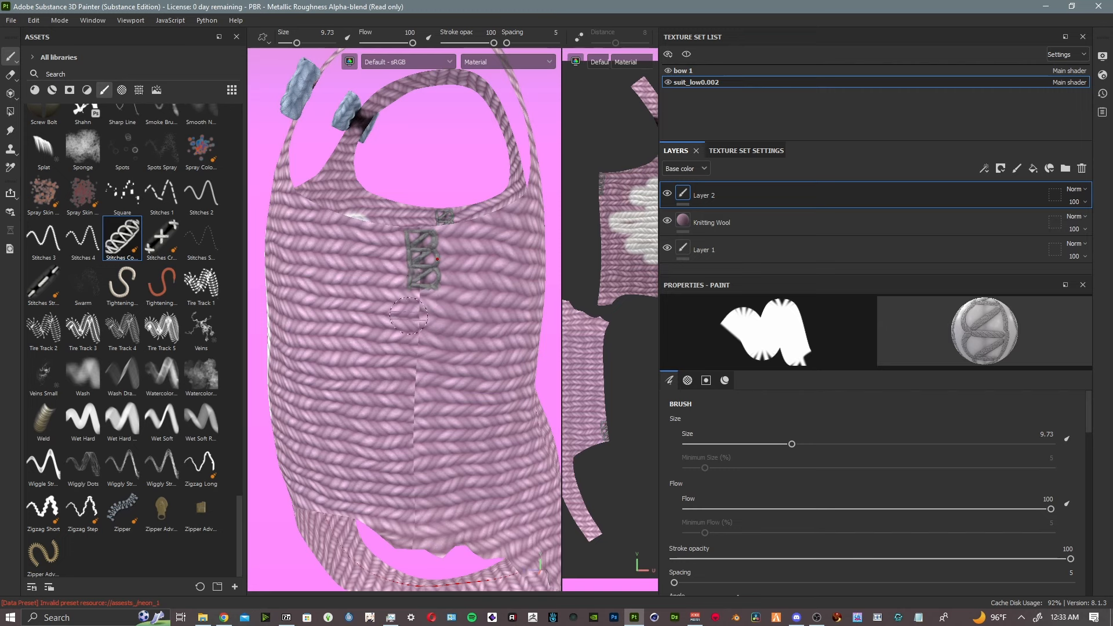
key(shift)
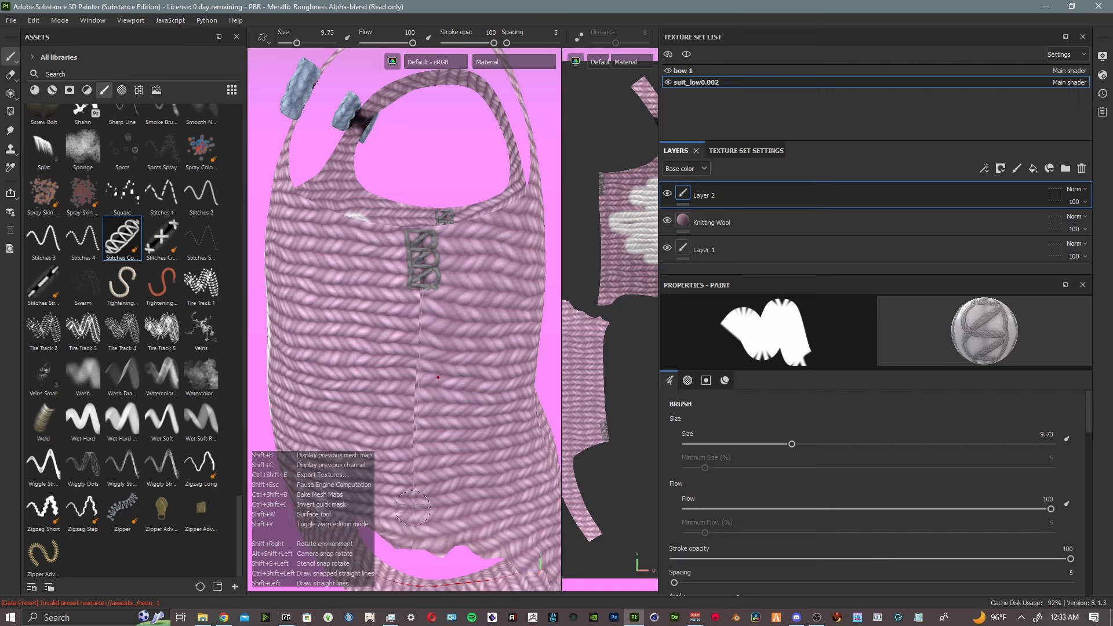
shift+click(415, 543)
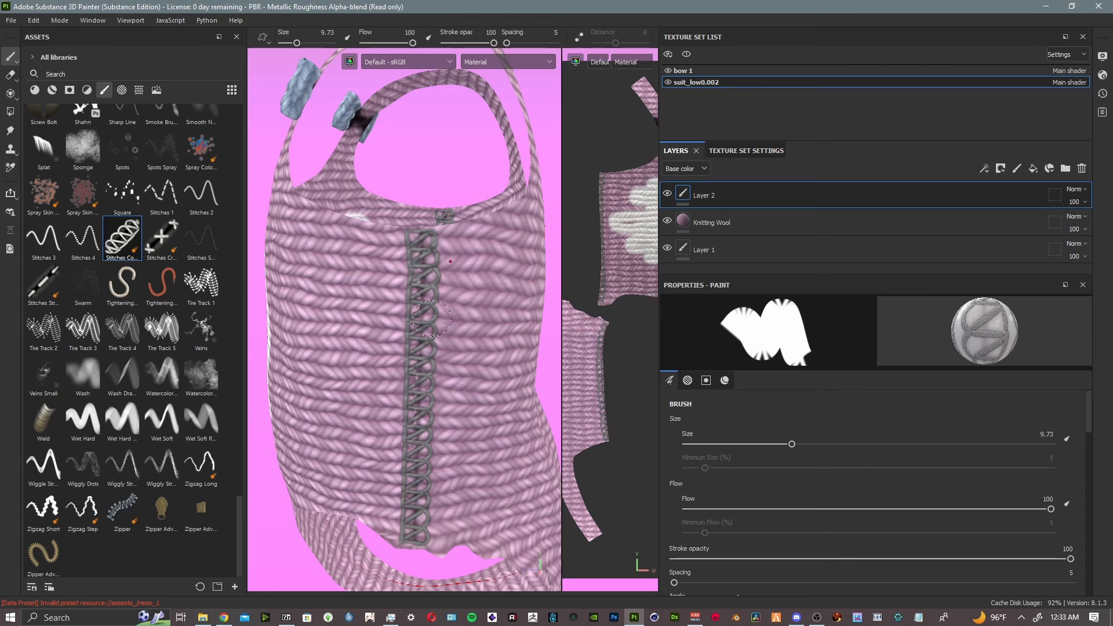
key(ctrl+z)
key(ctrl+z)
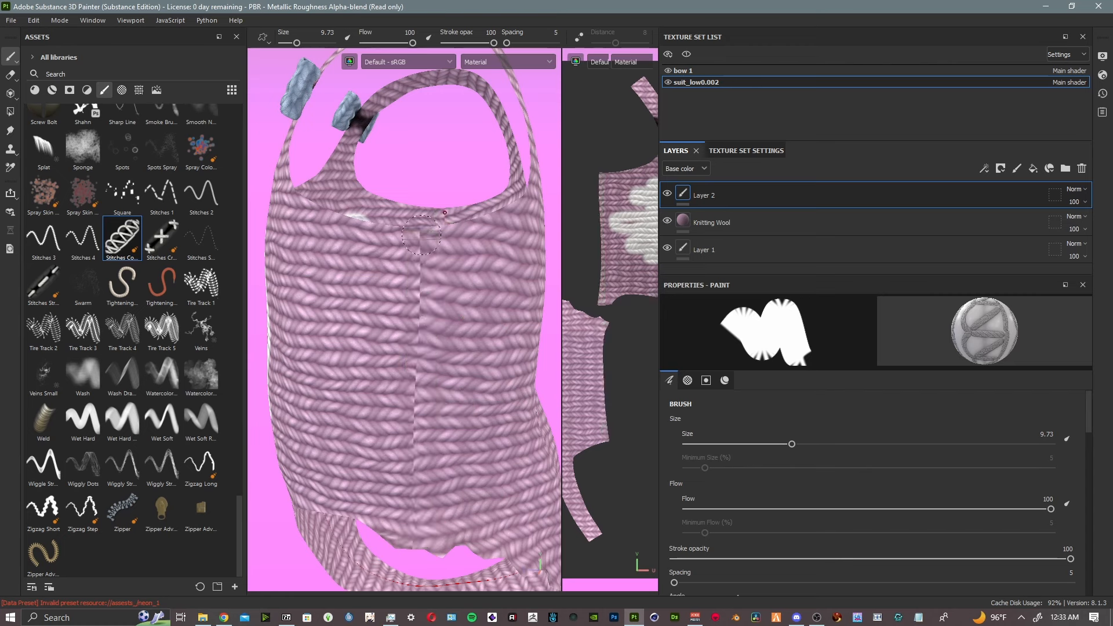
- Restore the starting stitch at the armhole and paint a straight run of stitches down the suit's side seam to the leg opening
key(ctrl+y)
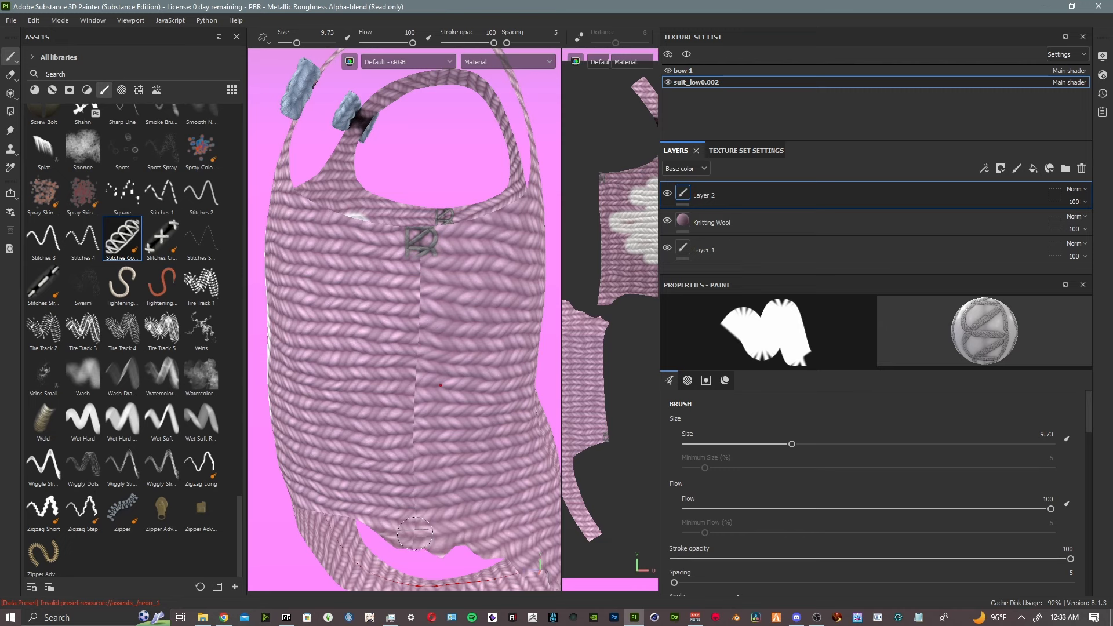
key(shift)
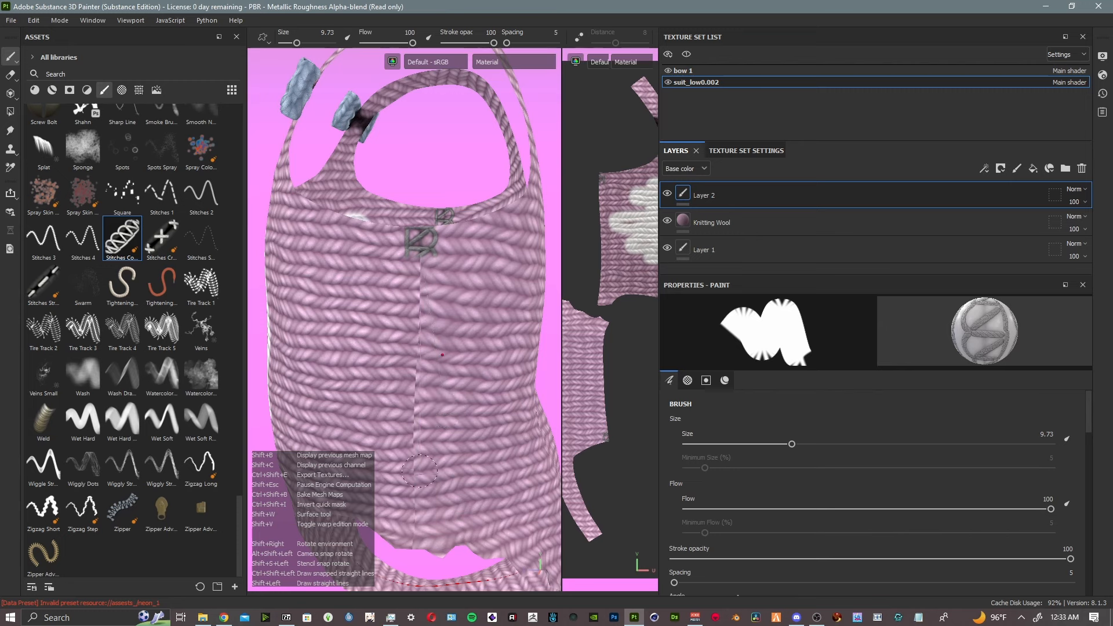
shift+click(414, 542)
mouse_move(414, 542)
alt+mouse_down()
mouse_move(378, 457)
mouse_move(455, 446)
mouse_move(466, 456)
mouse_move(376, 477)
mouse_move(310, 429)
mouse_move(325, 467)
mouse_move(471, 474)
mouse_move(398, 493)
mouse_move(421, 502)
alt+mouse_up()
alt+middle_drag(422, 502, 539, 456)
alt+drag(539, 457, 455, 469)
alt+middle_drag(455, 470, 427, 474)
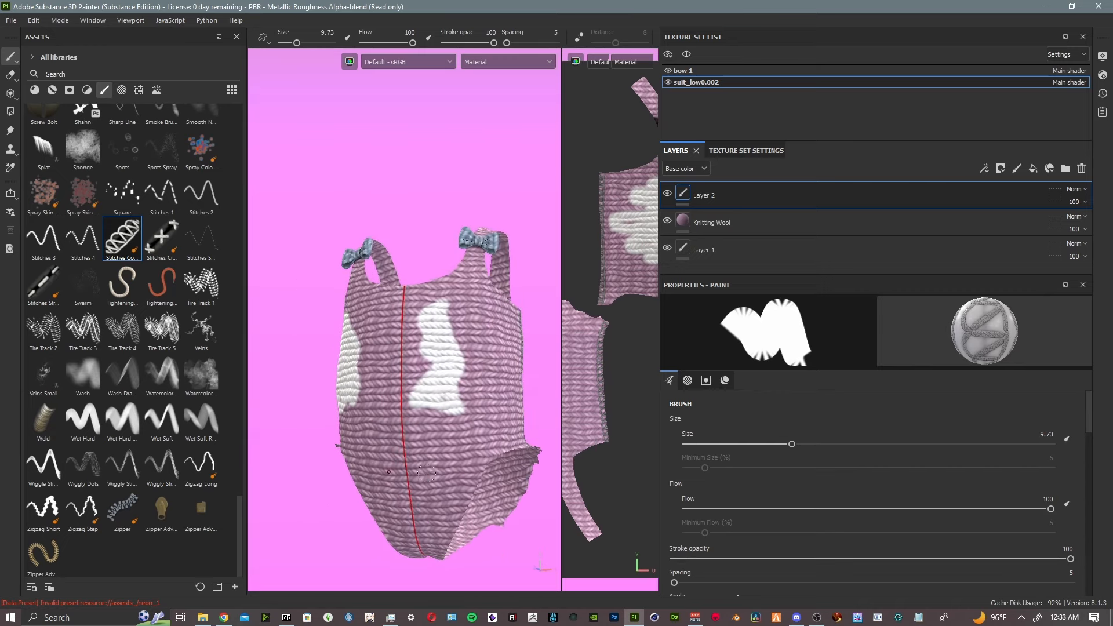
shift+click(408, 418)
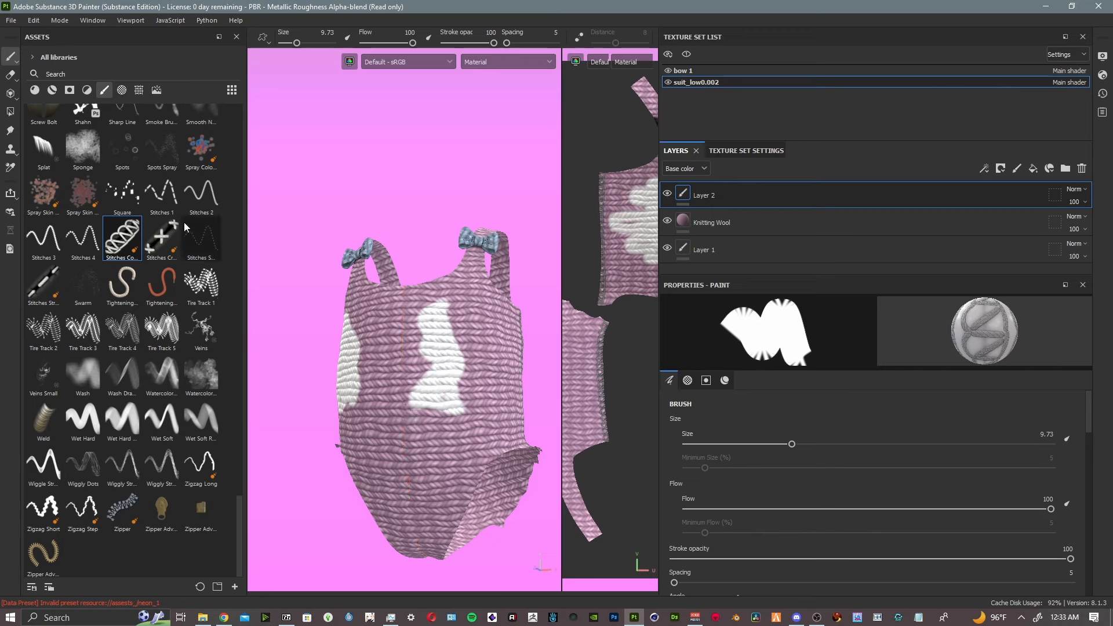
alt+drag(362, 152, 509, 234)
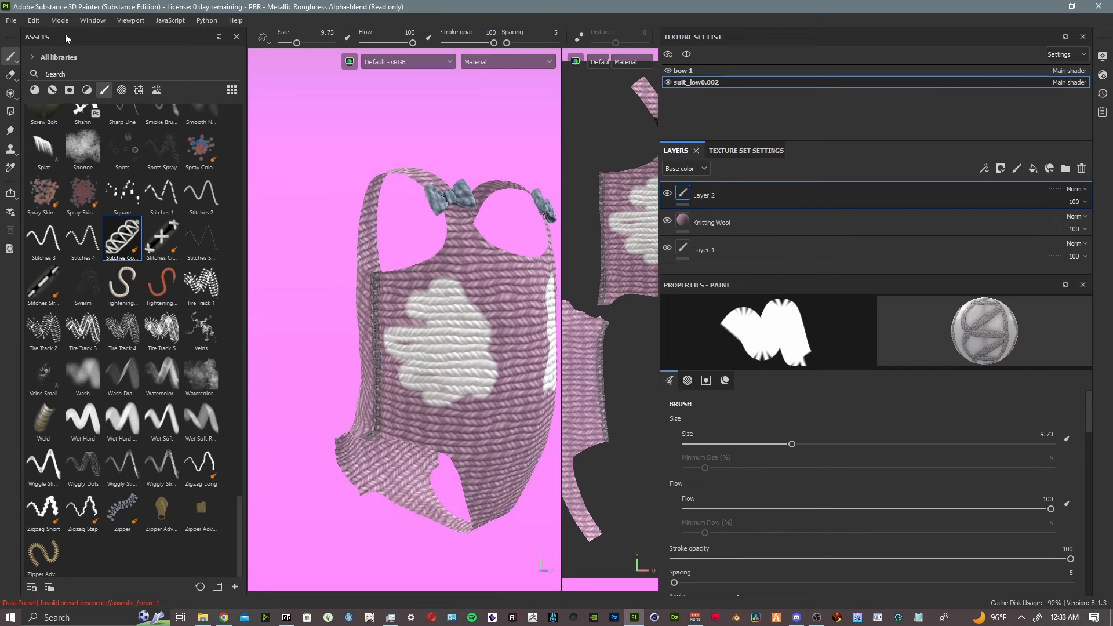
- Start a texture export for bow 1 and suit_low0.002 with the 2D View output template
click(11, 20)
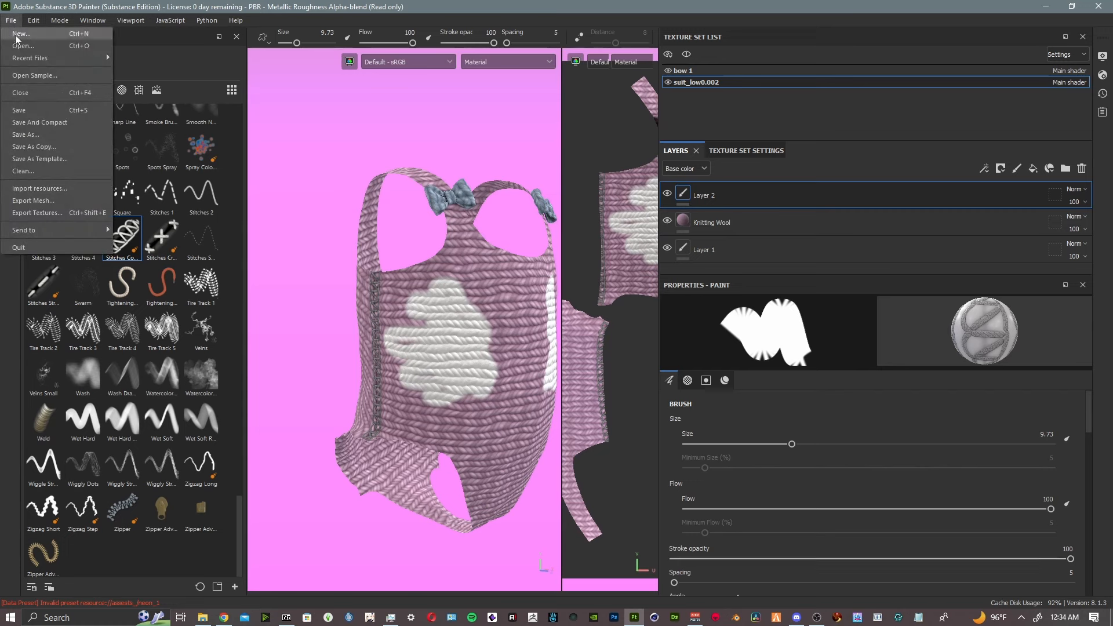
click(55, 214)
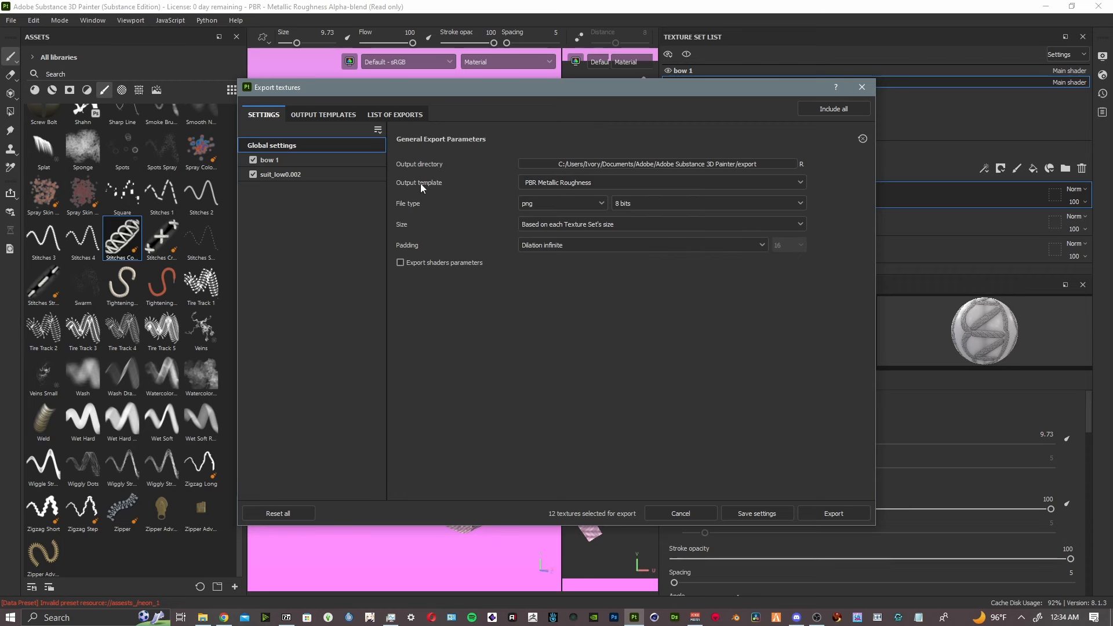
click(555, 183)
scroll(586, 208, up, 3)
click(547, 196)
mouse_move(548, 95)
mouse_down()
mouse_move(854, 170)
mouse_move(528, 92)
mouse_up()
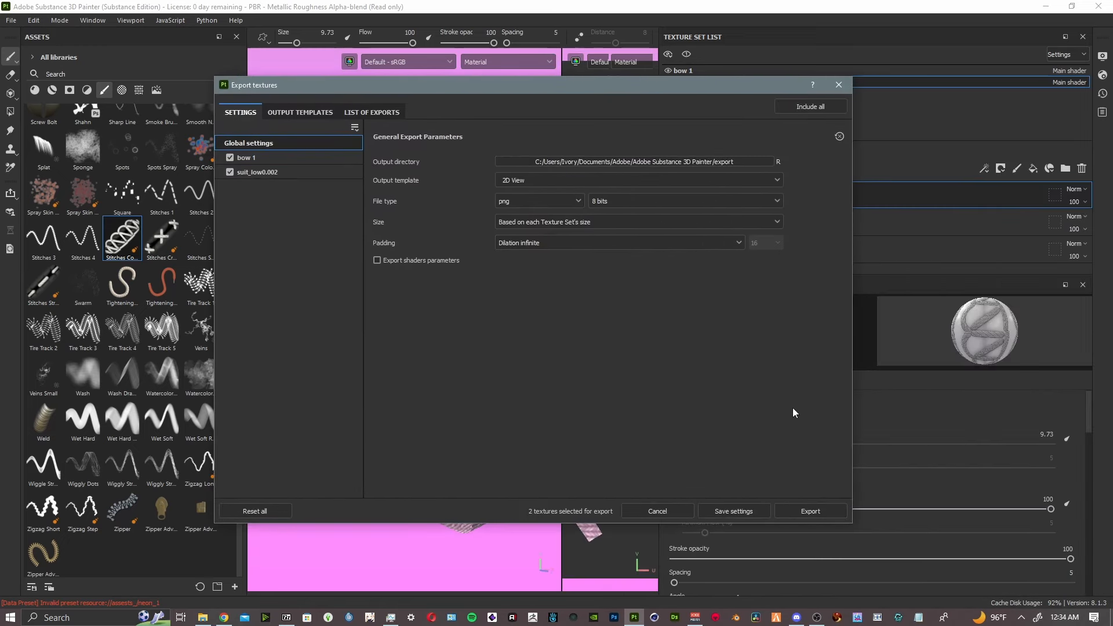
- Set the output directory to the Desktop and export the 2D View textures as 8-bit png
click(652, 161)
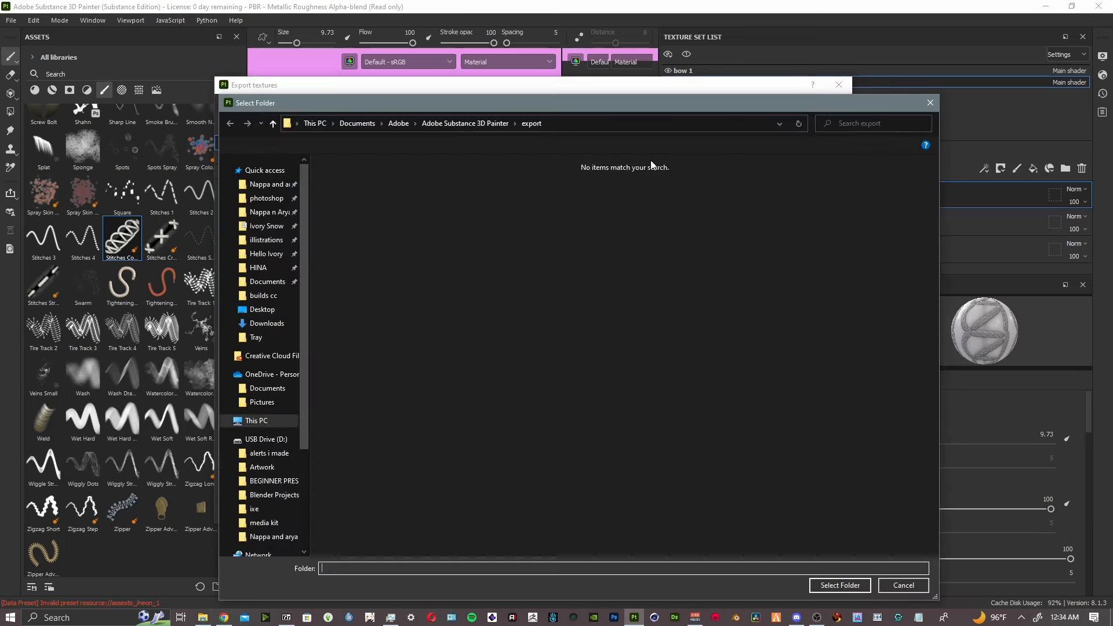
click(262, 310)
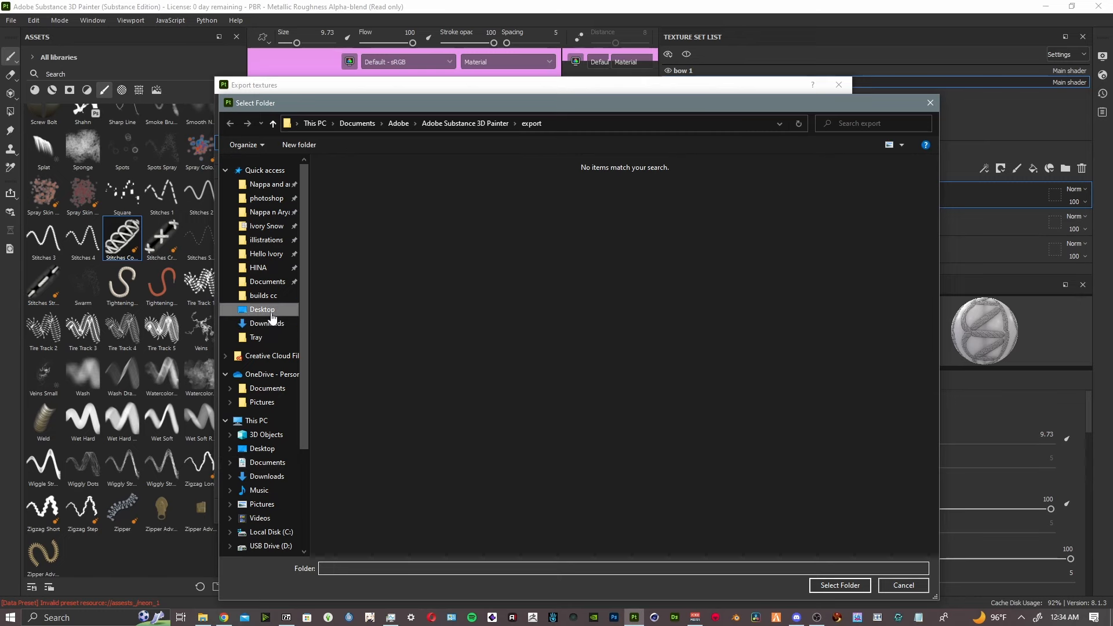
click(829, 584)
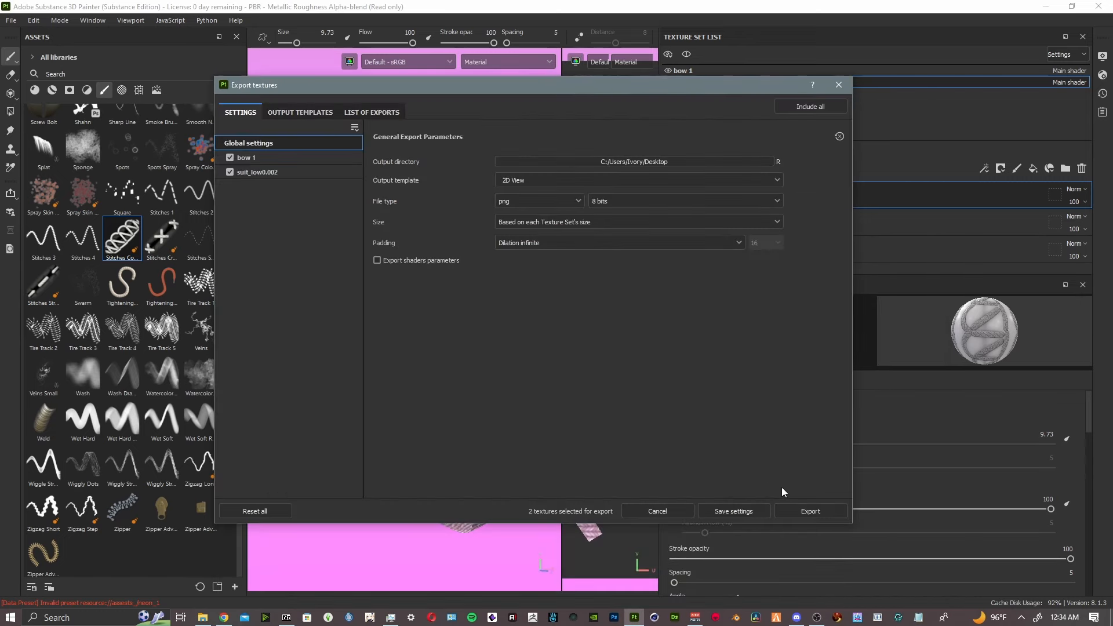
click(823, 509)
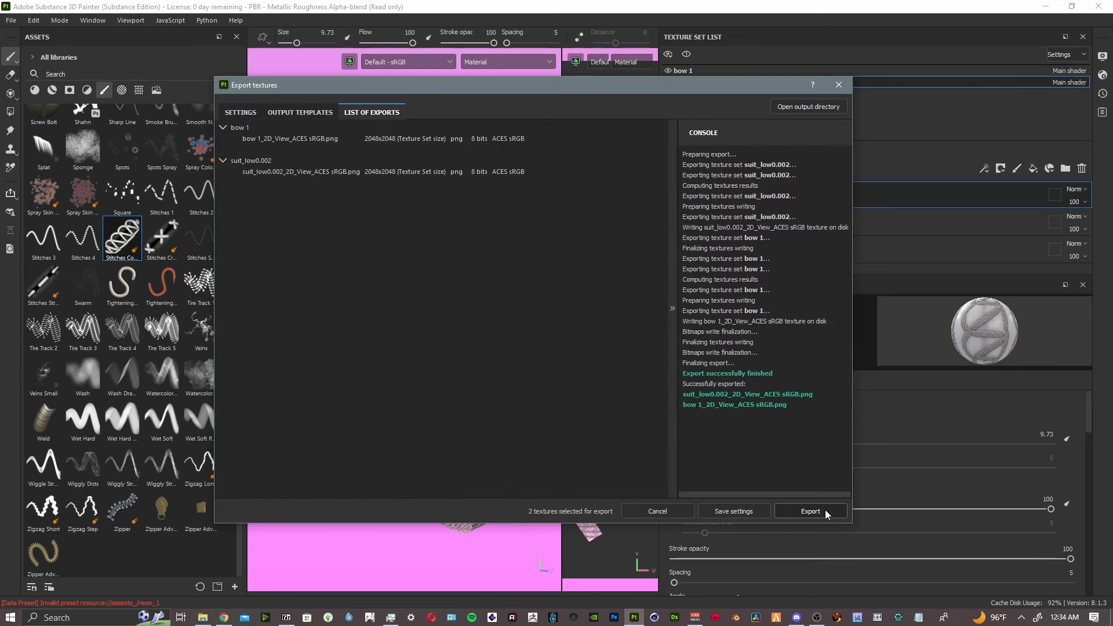
- Switch the export's output template to PBR Metallic Roughness
click(249, 114)
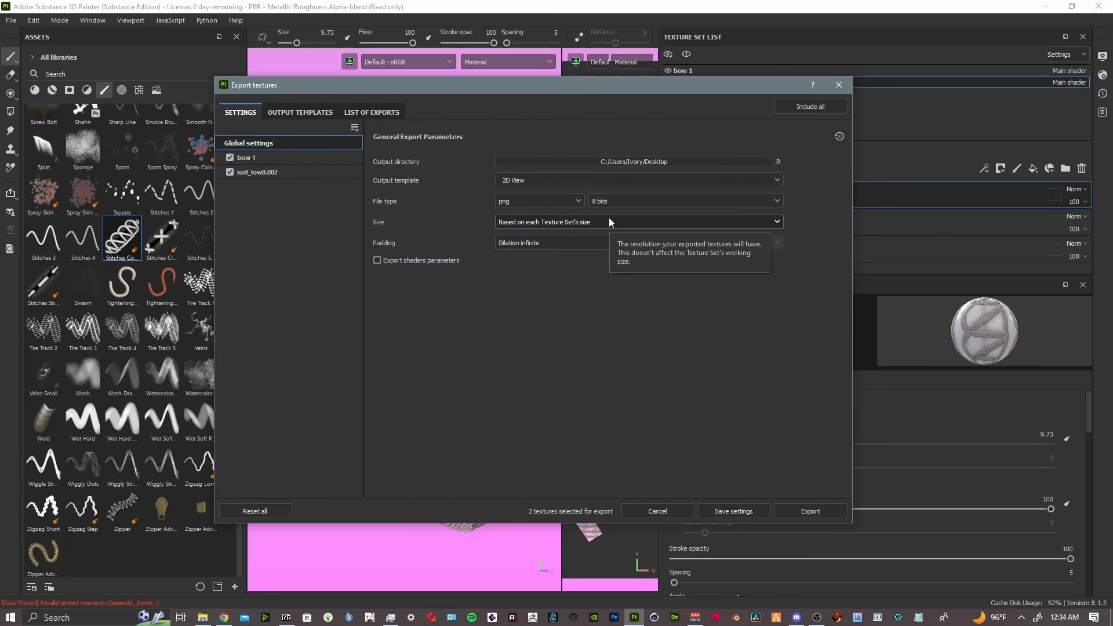
click(556, 183)
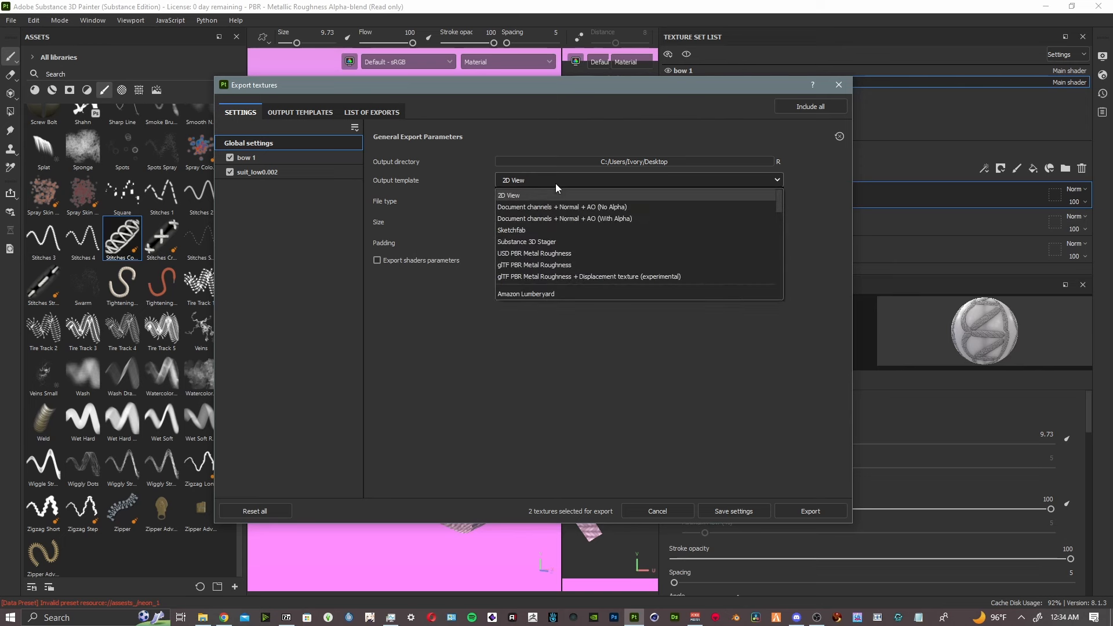
scroll(572, 217, down, 4)
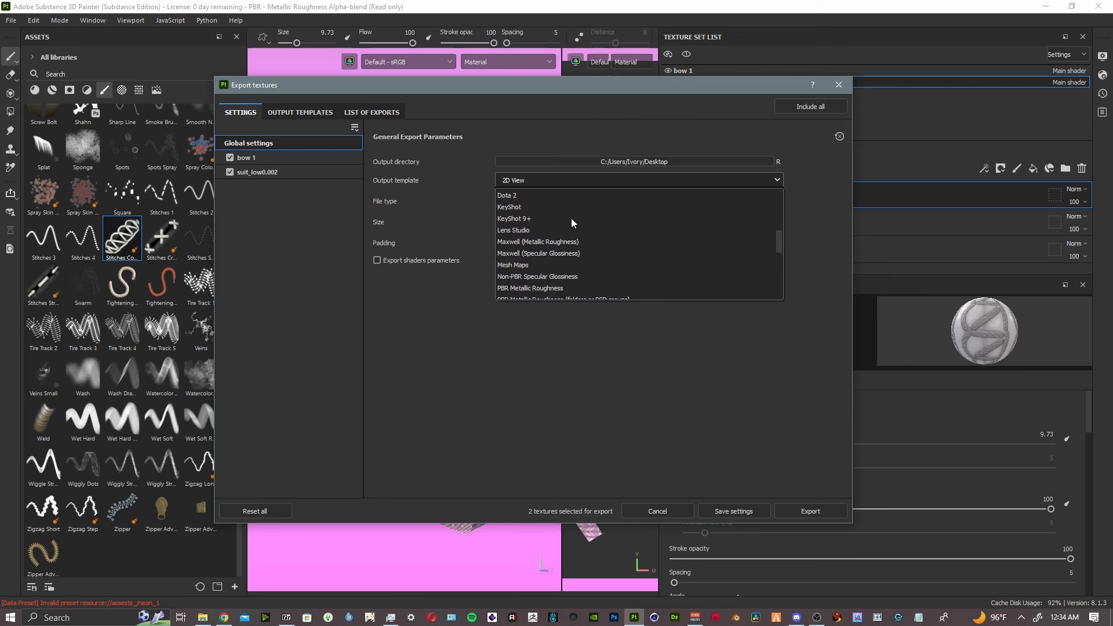
scroll(572, 218, down, 1)
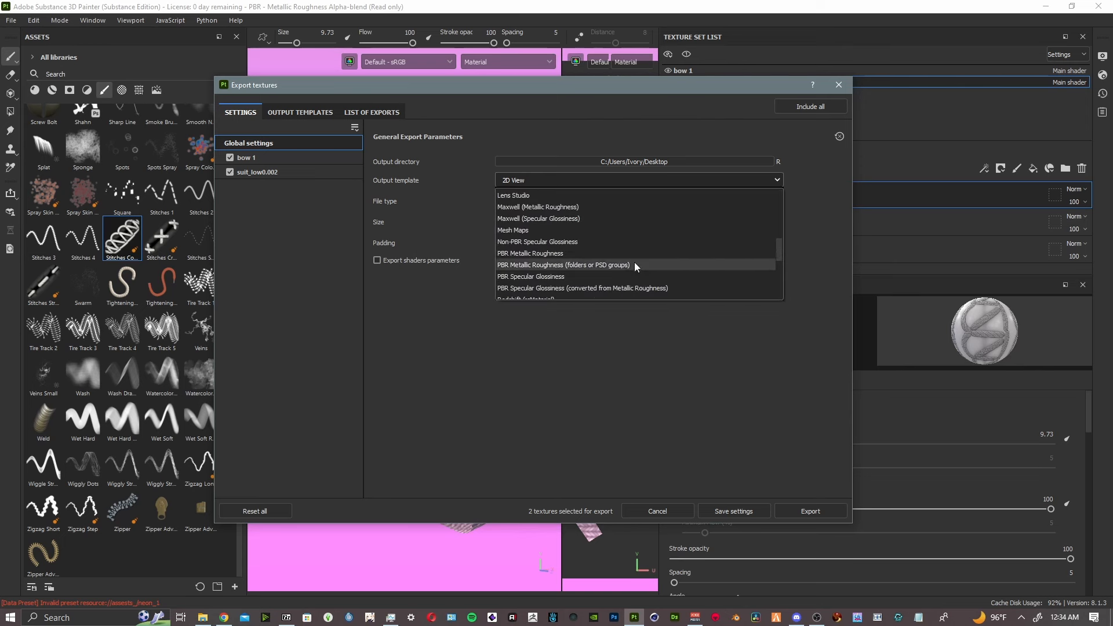
scroll(664, 275, down, 4)
scroll(663, 274, up, 2)
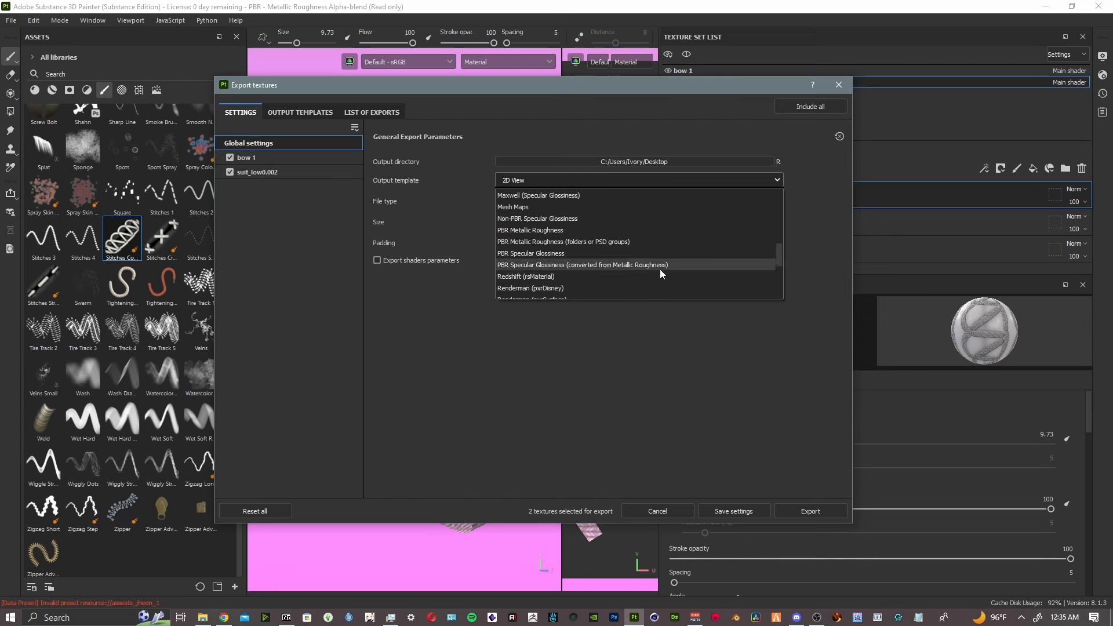
click(634, 230)
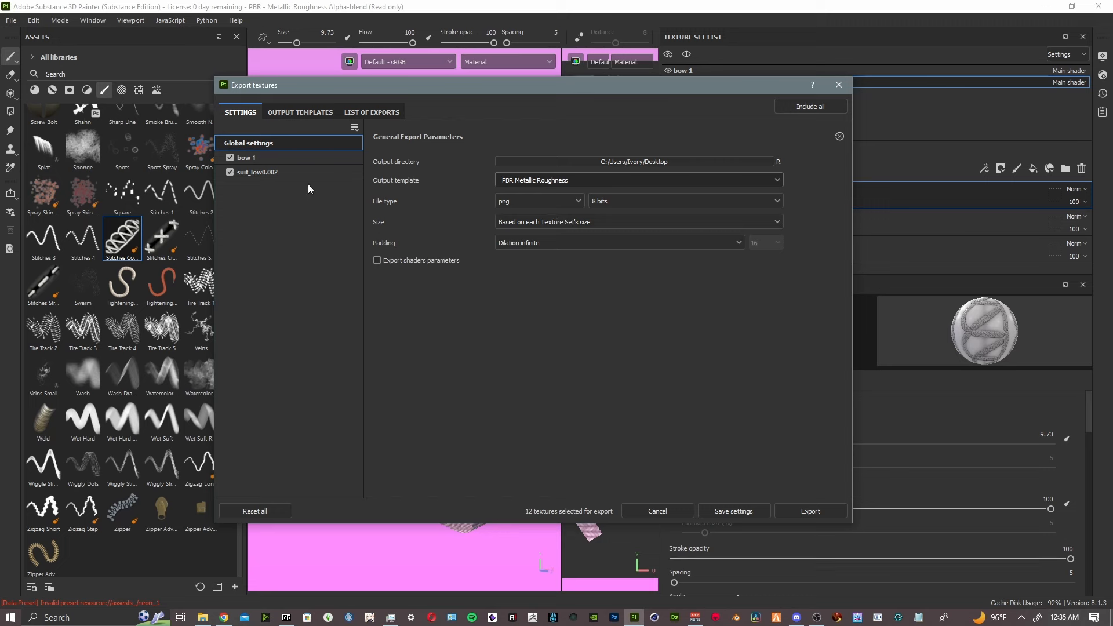
- Limit the output maps of the bow 1 texture set to the Normal map only
click(295, 158)
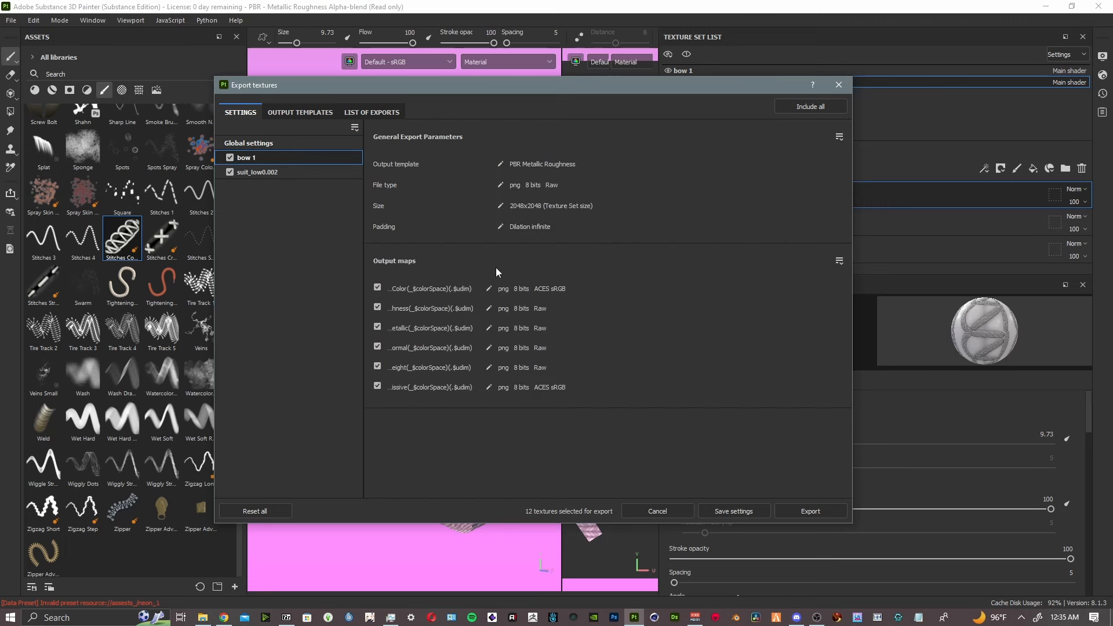
click(301, 150)
click(300, 157)
click(378, 288)
click(377, 308)
click(377, 327)
click(377, 347)
click(378, 367)
click(377, 386)
click(377, 347)
- Limit suit_low0.002 to its Normal map as well and export the normal textures of both sets
click(277, 177)
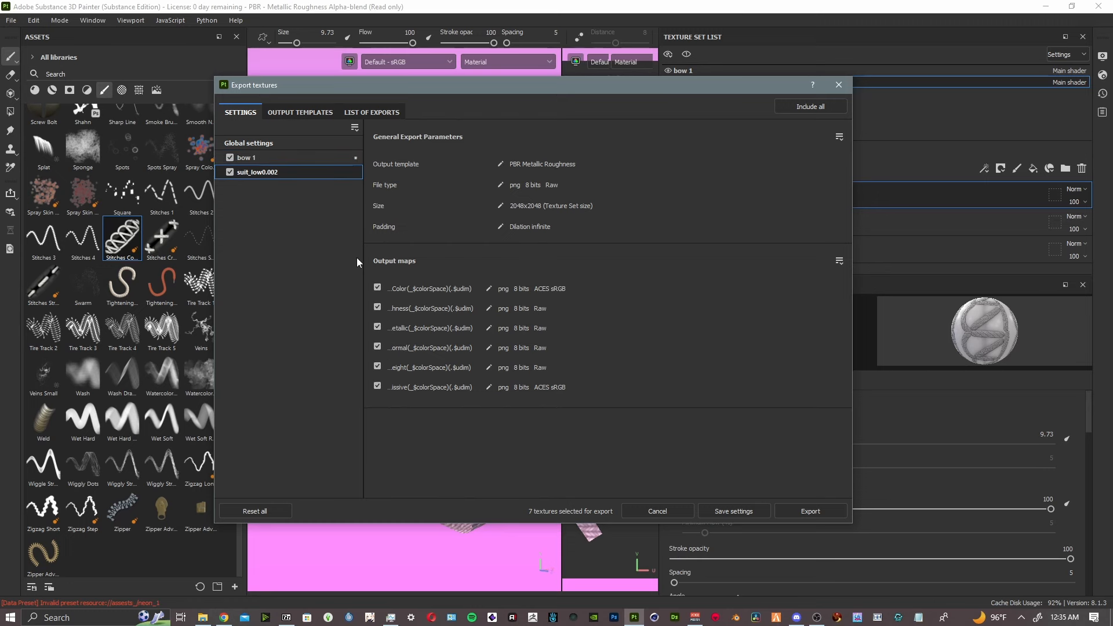
drag(378, 289, 383, 386)
click(377, 348)
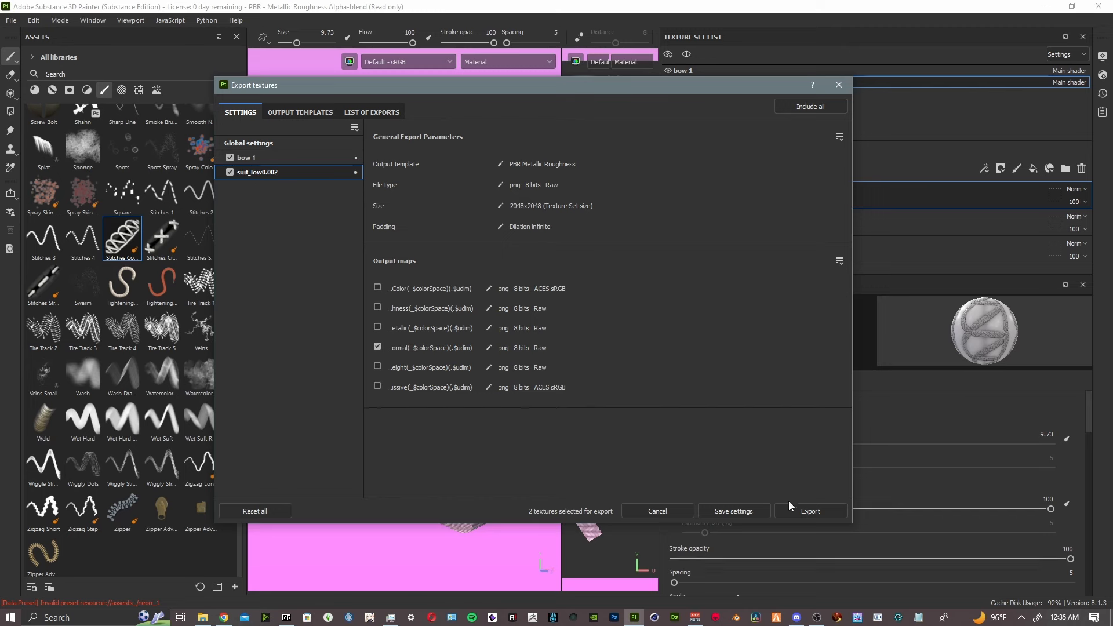
click(817, 512)
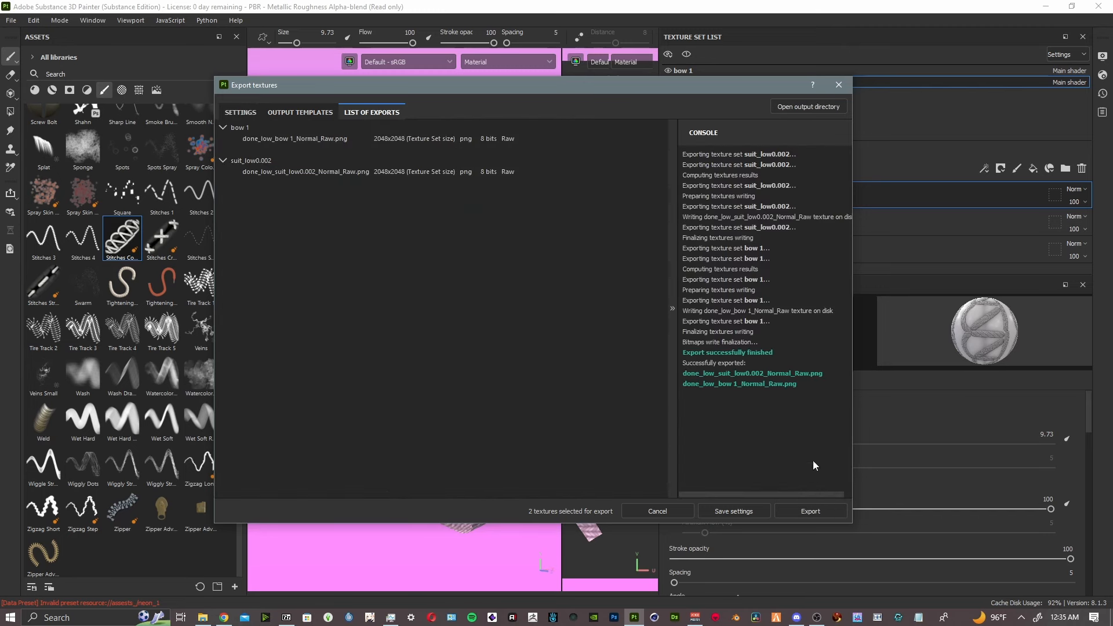
- Switch to File Explorer and look through the Desktop folder for the exported suit and bow textures
click(203, 617)
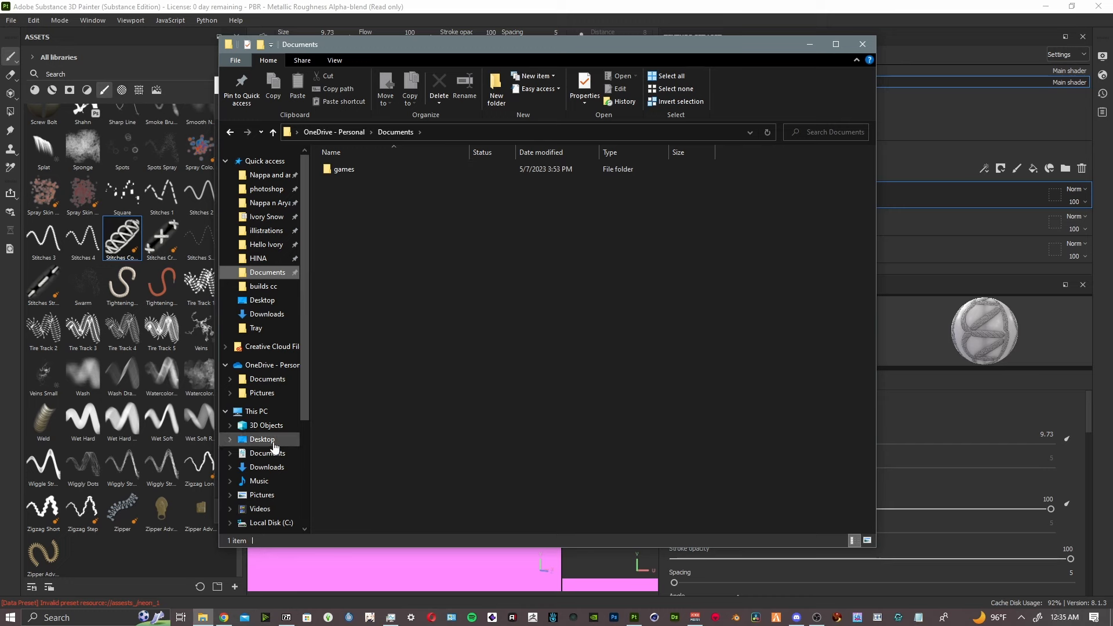
click(274, 443)
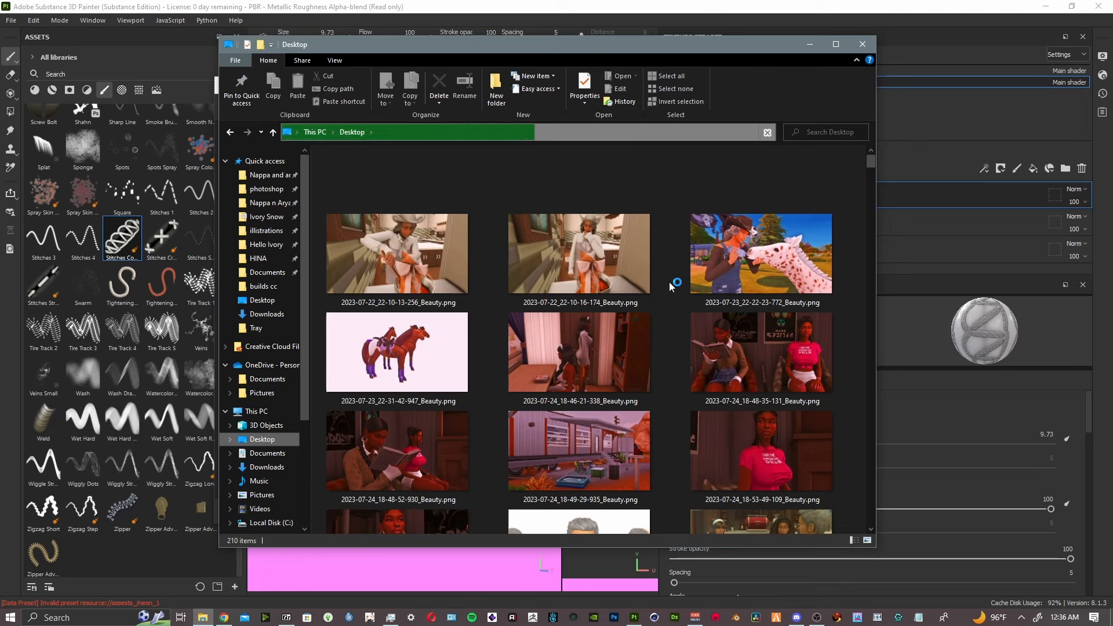
scroll(655, 324, down, 5)
scroll(650, 345, down, 15)
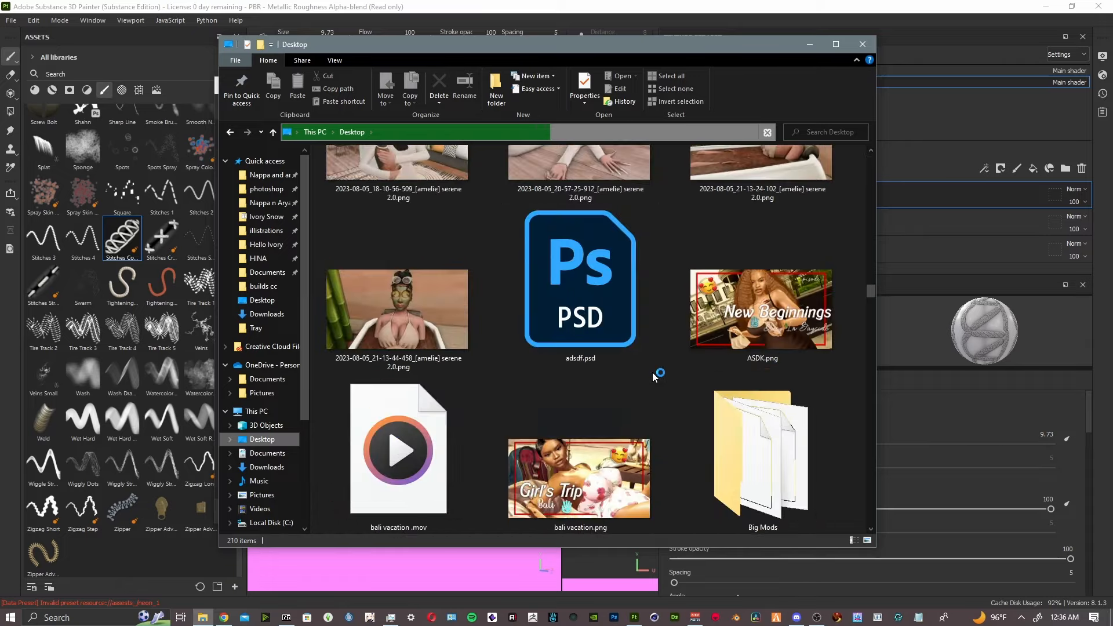
scroll(650, 377, down, 10)
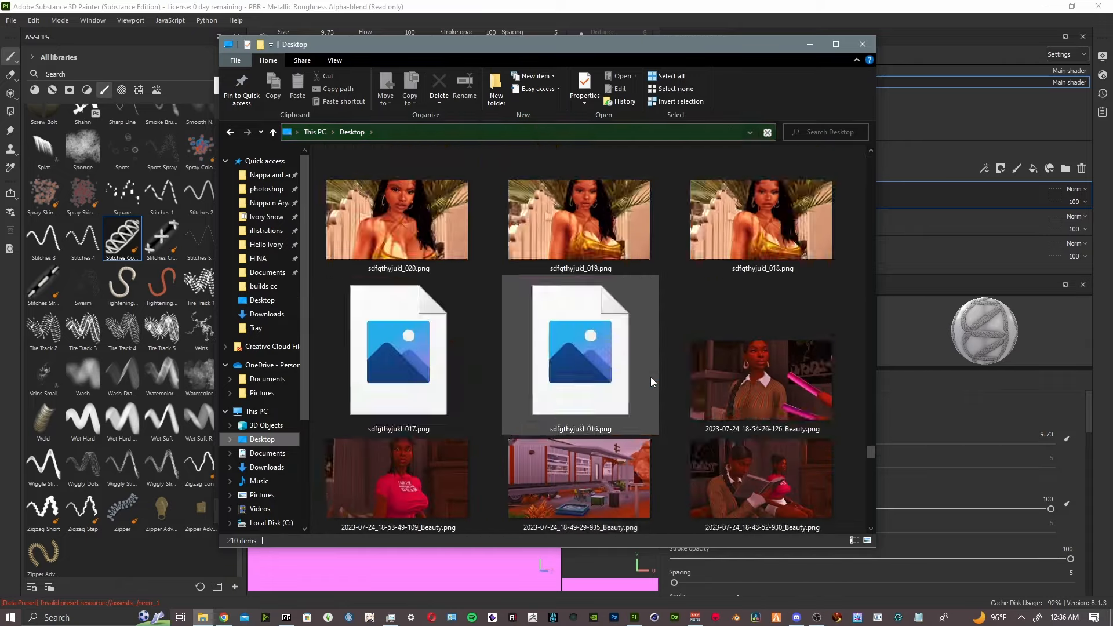
scroll(650, 377, down, 5)
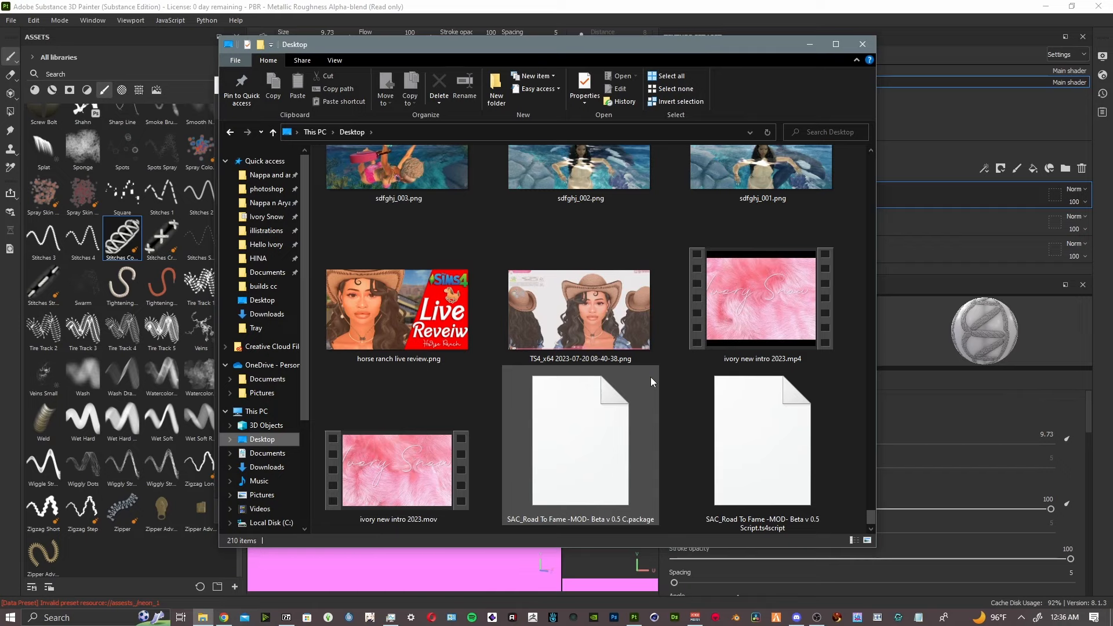
scroll(651, 377, up, 5)
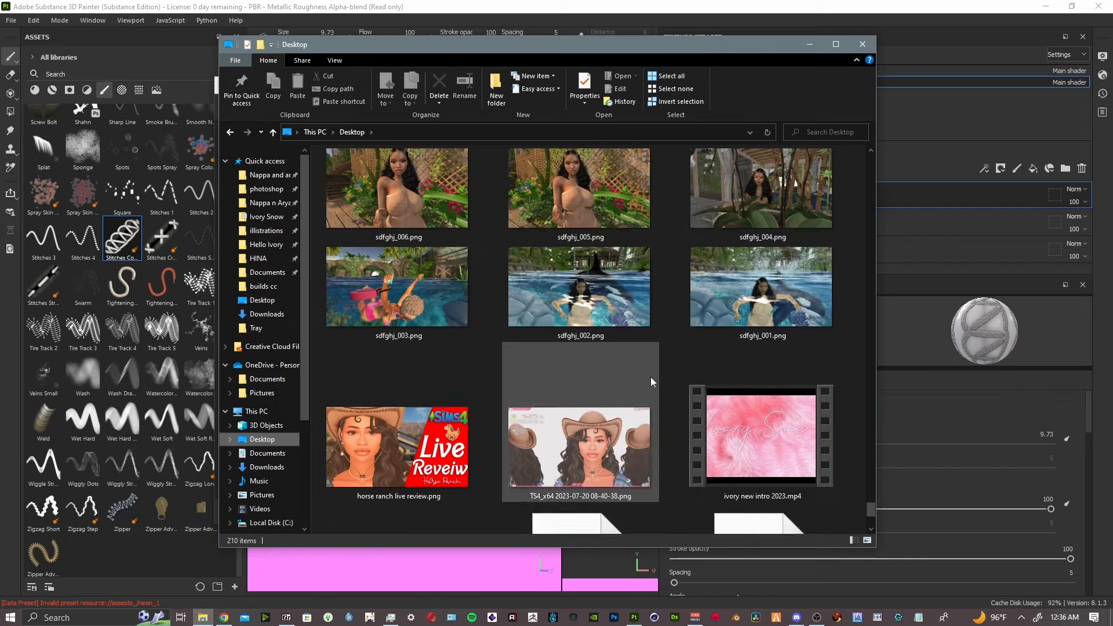
scroll(651, 379, up, 10)
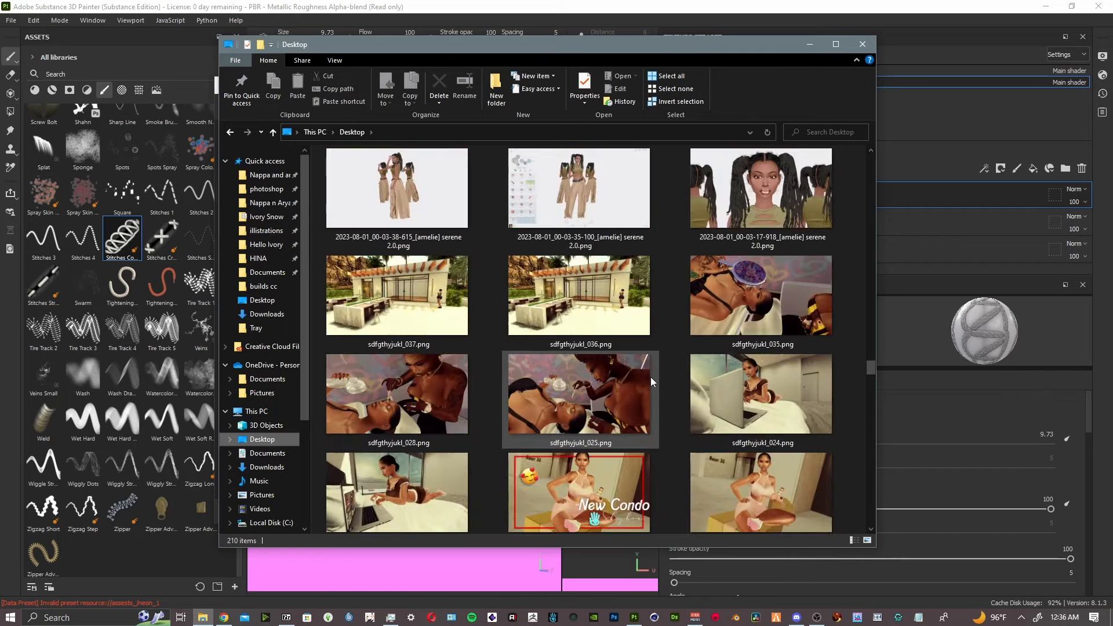
scroll(650, 377, up, 15)
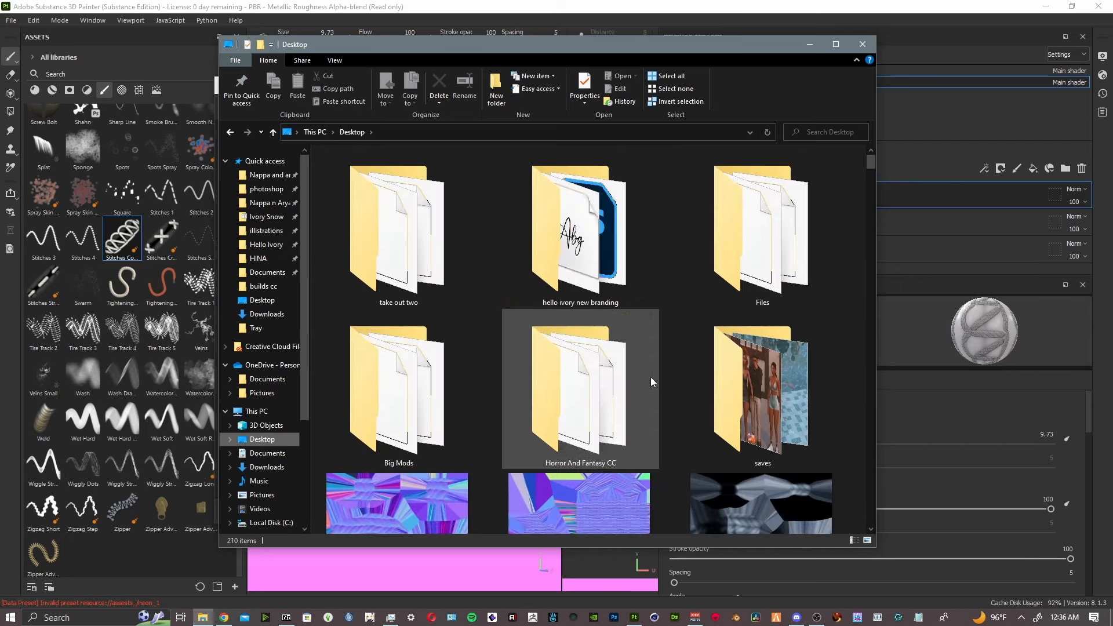
scroll(651, 377, up, 3)
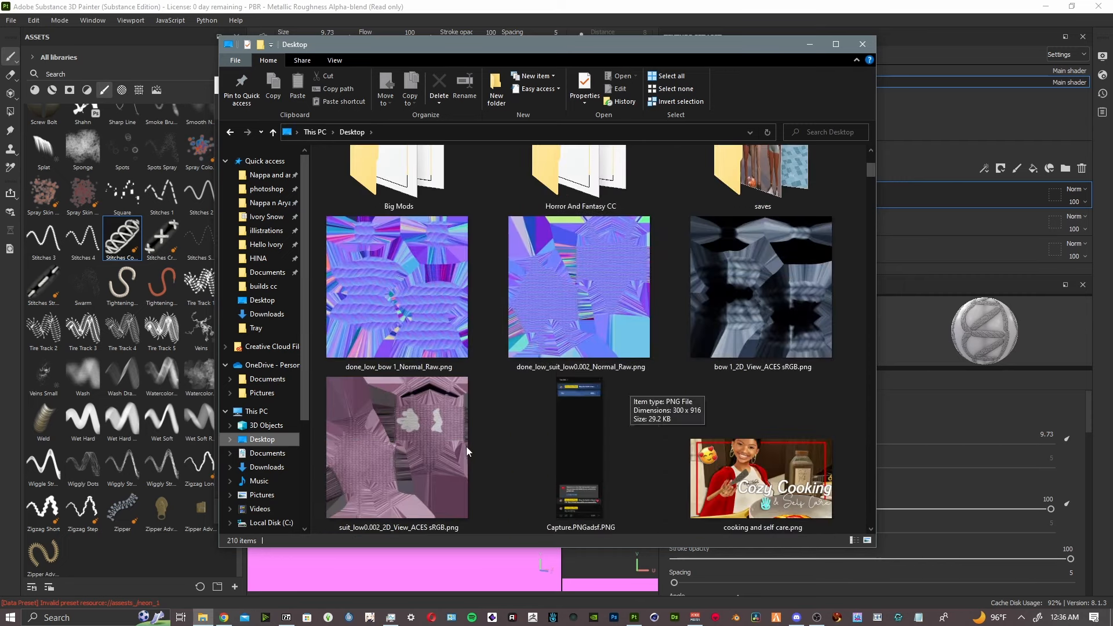
- View suit_low0.002_2D_View_ACES sRGB.png at full size, close it, and open done_low_suit_low0.002_Normal_Raw.png
double_click(378, 457)
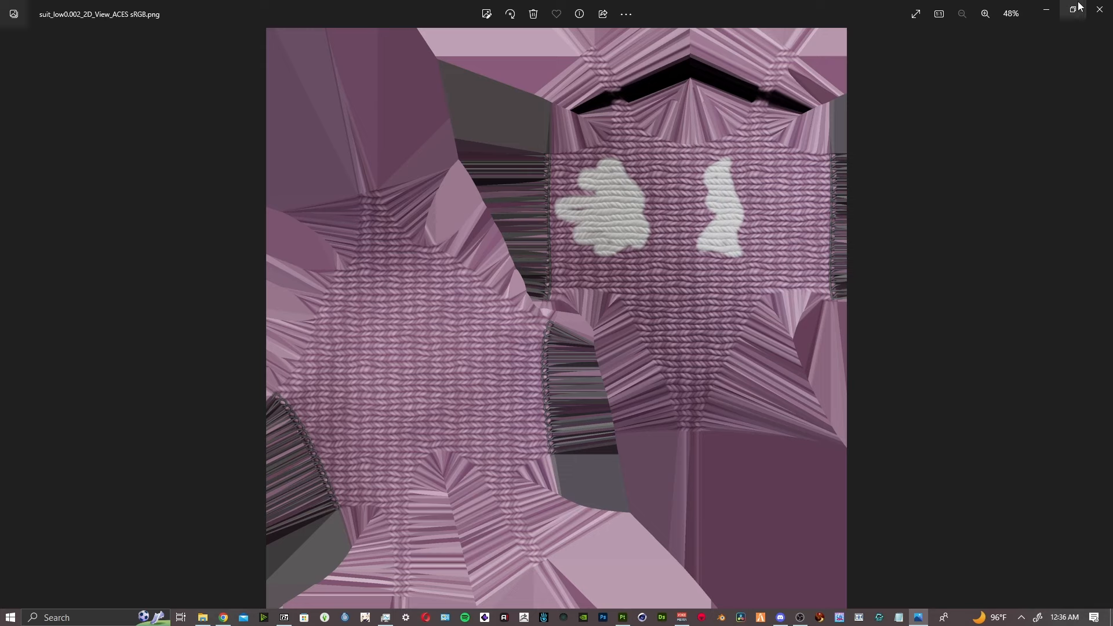
click(1097, 9)
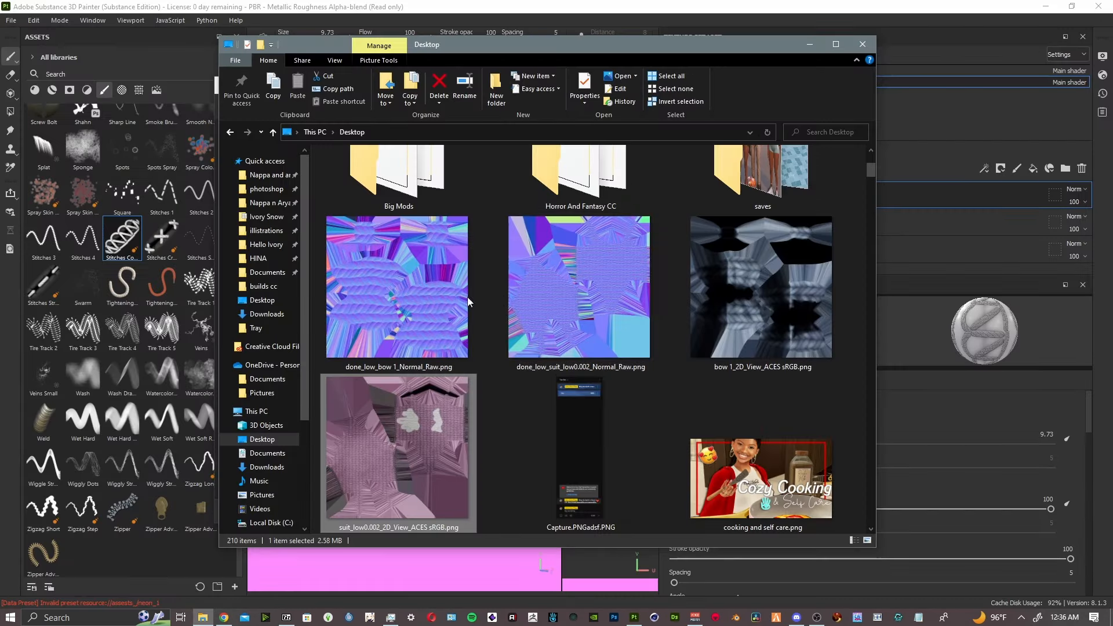
double_click(555, 297)
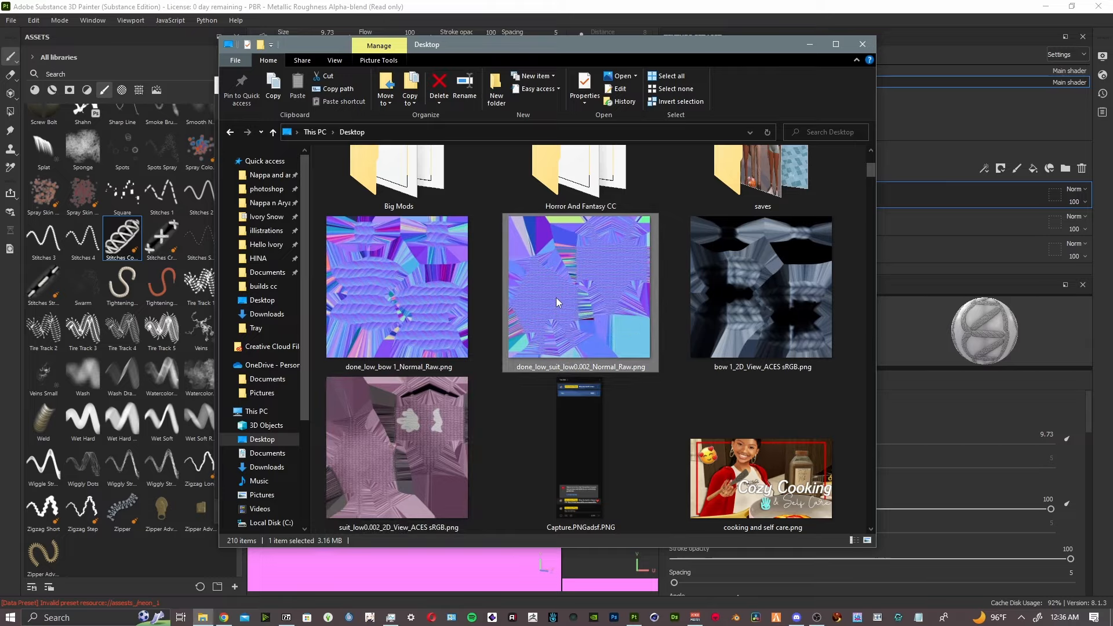